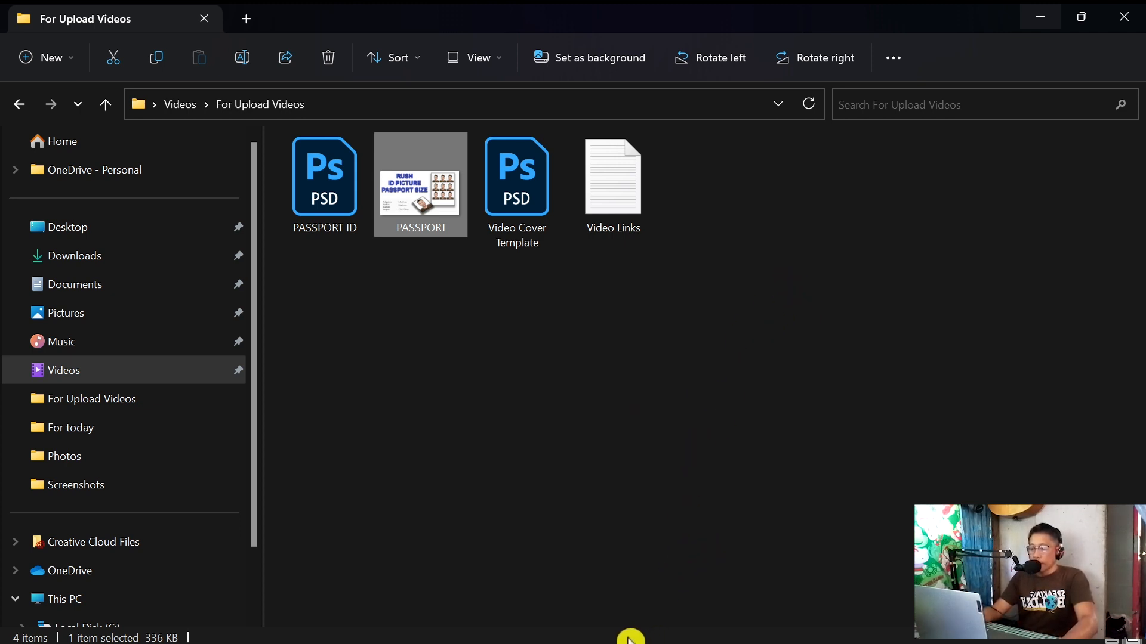
Step: Switch to the blank Word document and set its custom top page margin to 0.12"
mouse_move(589, 642)
left_click(391, 627)
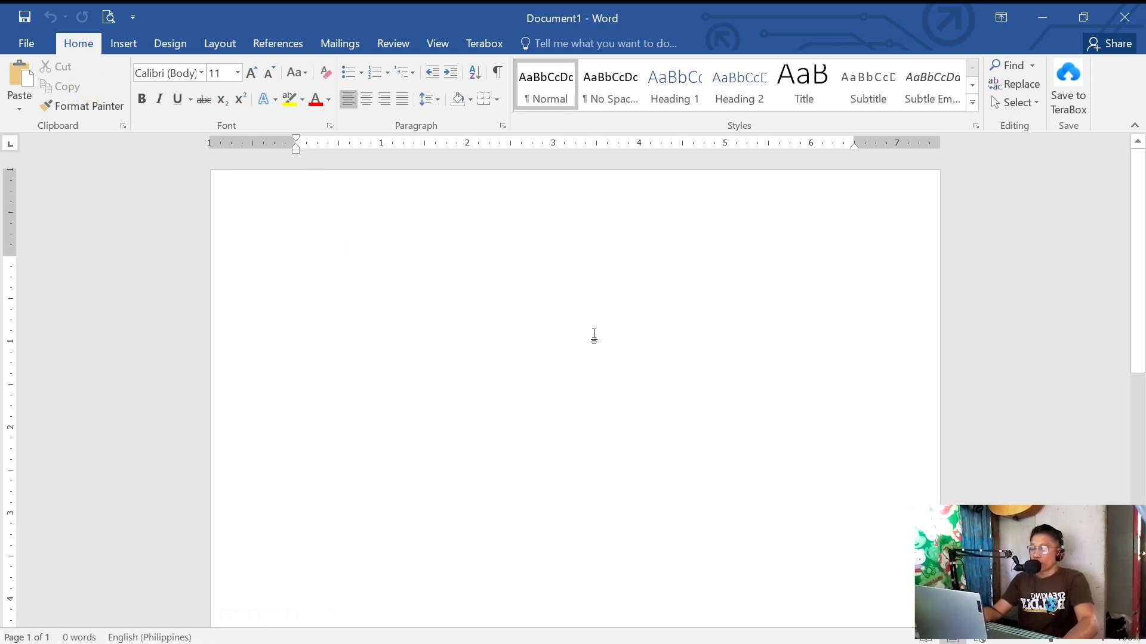
left_click(222, 49)
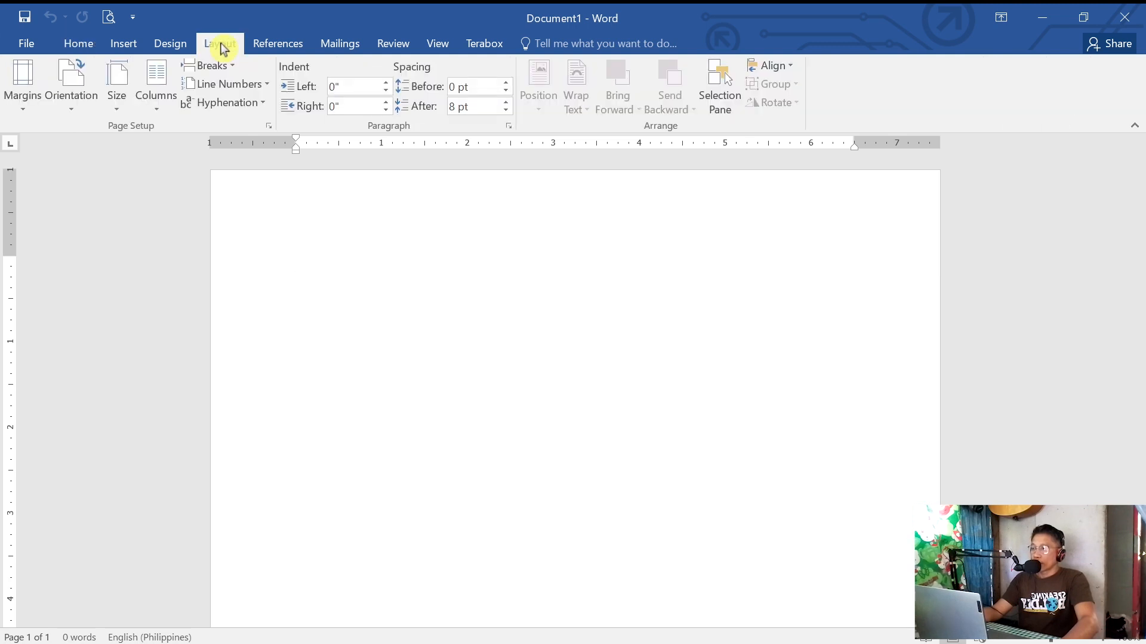
left_click(21, 110)
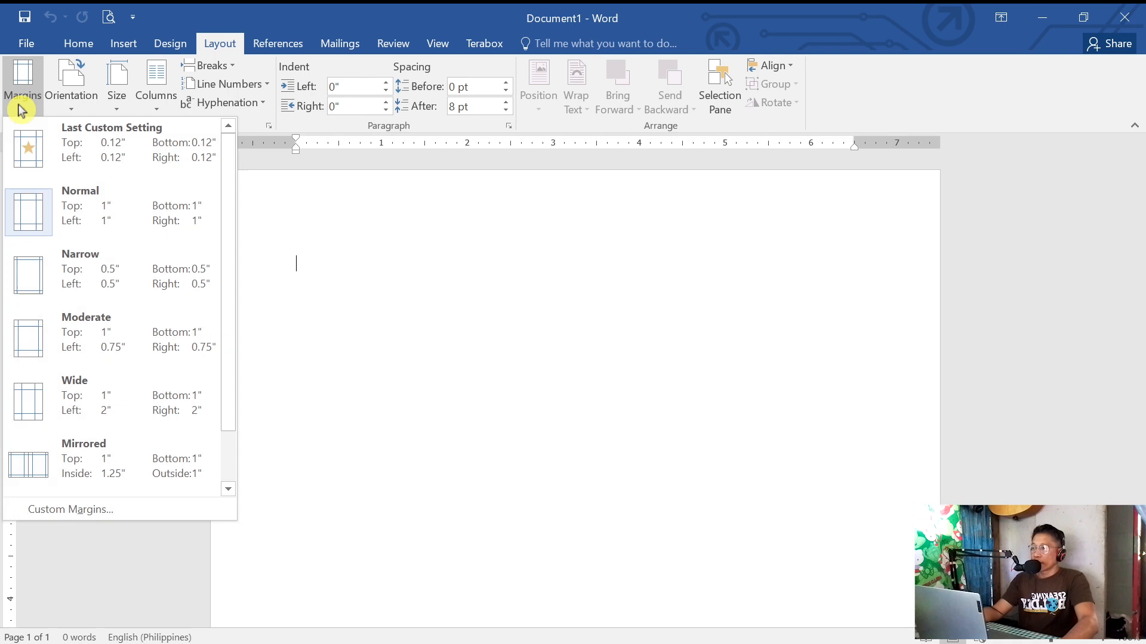
left_click(84, 512)
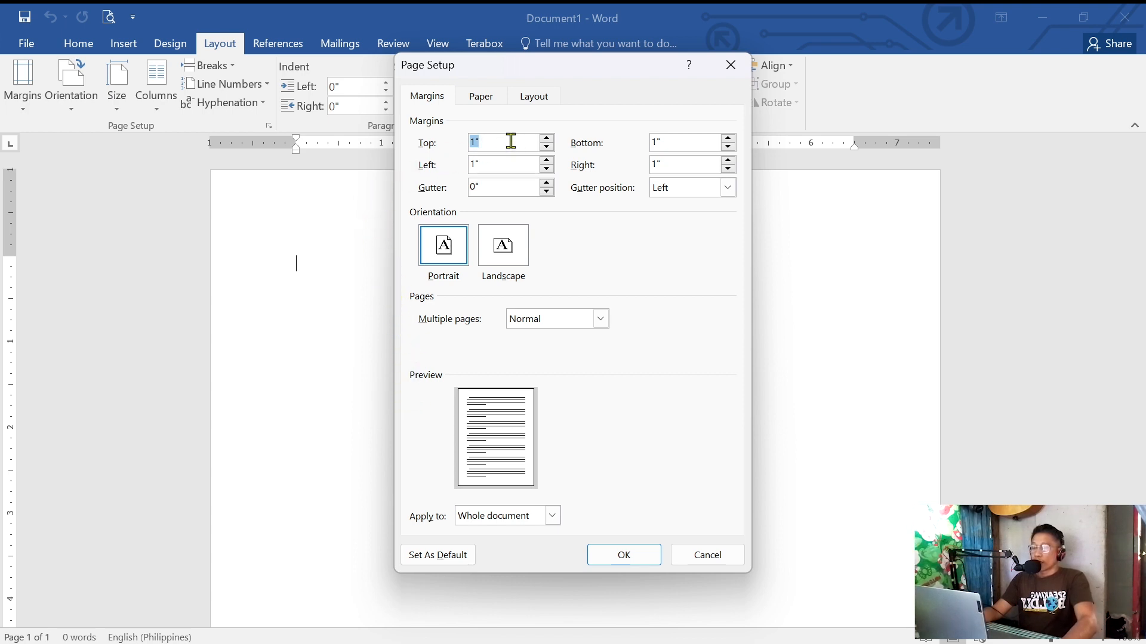
left_click_drag(507, 140, 420, 145)
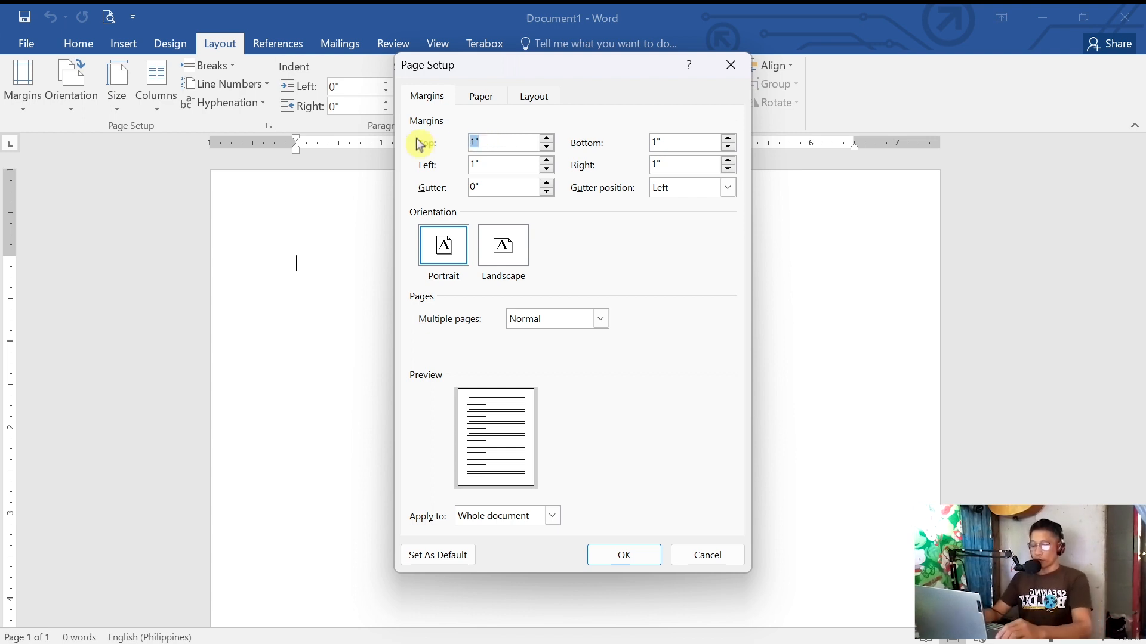
type("0.12")
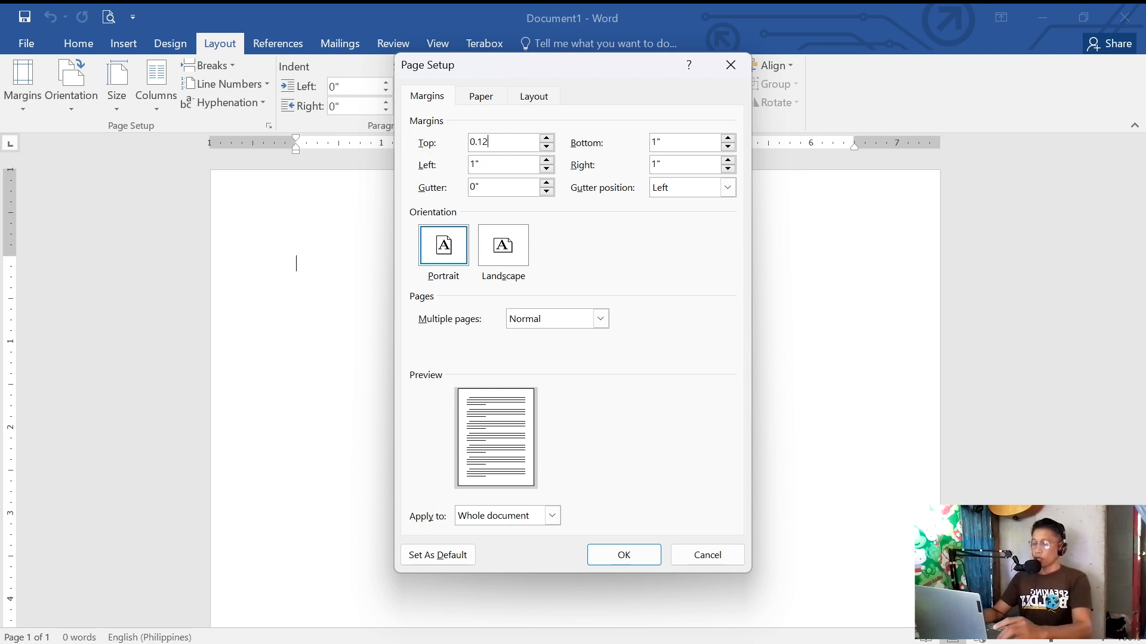
Step: Copy the 0.12 top margin value to the bottom, left and right margins and apply the page setup
left_click_drag(504, 139, 430, 145)
key("ctrl+c")
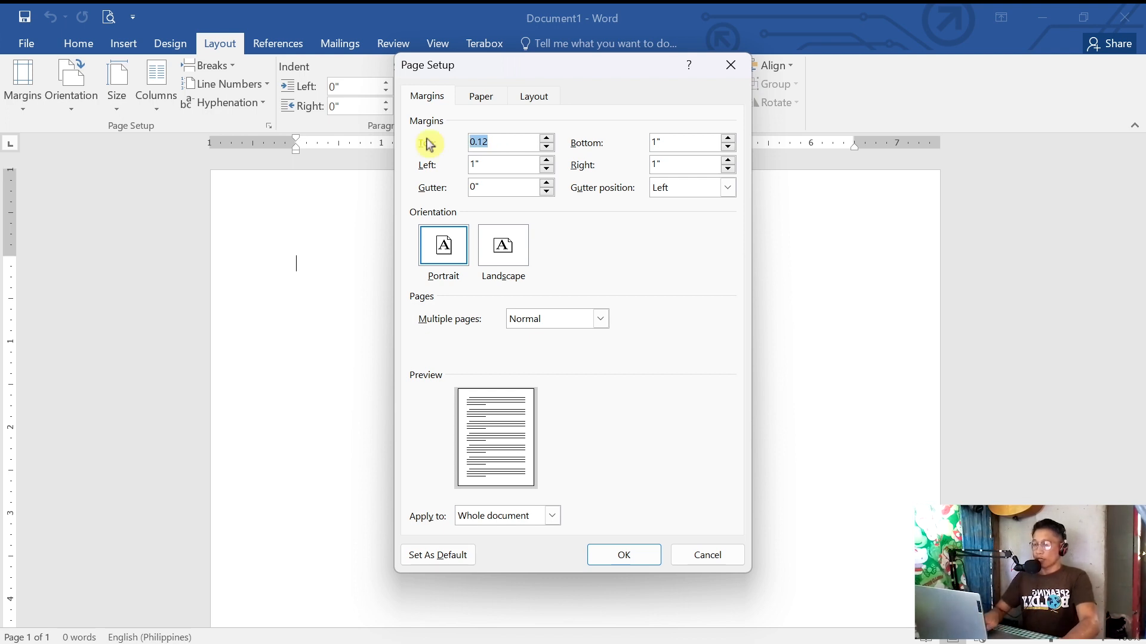
left_click_drag(686, 147, 600, 143)
key("ctrl+v")
left_click_drag(479, 165, 440, 167)
key("ctrl+v")
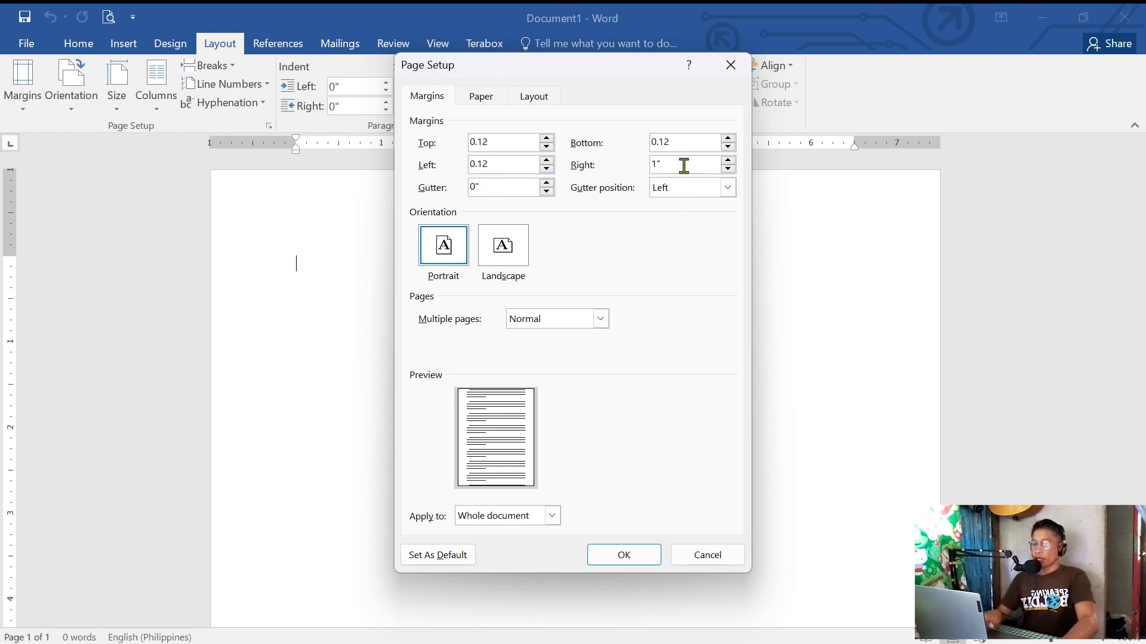
left_click_drag(684, 165, 616, 162)
key("ctrl+v")
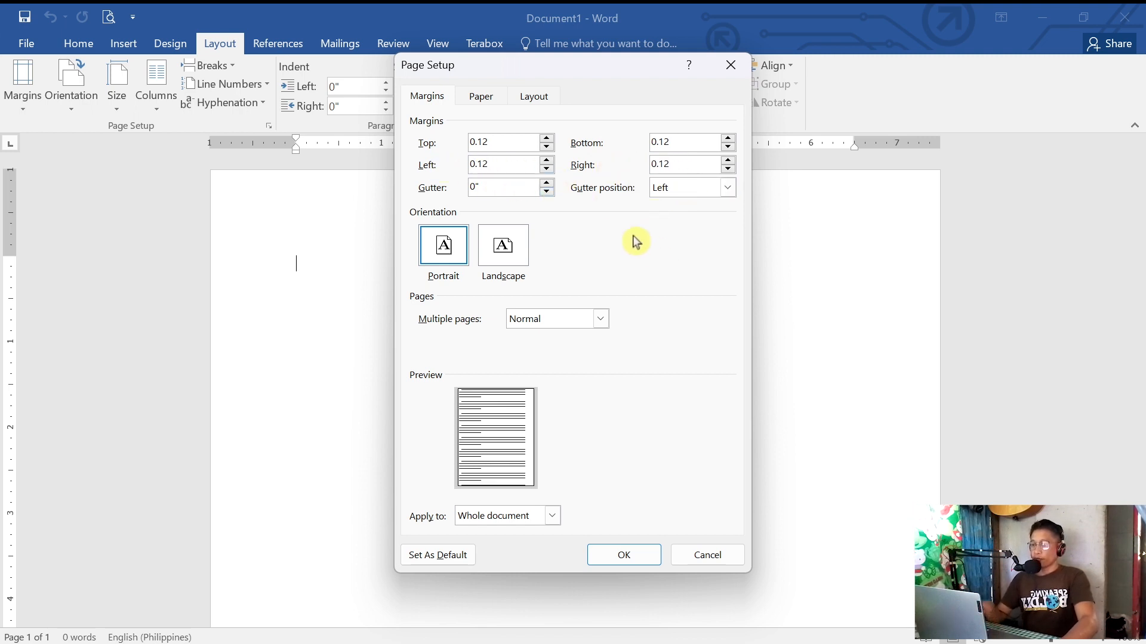
left_click(620, 554)
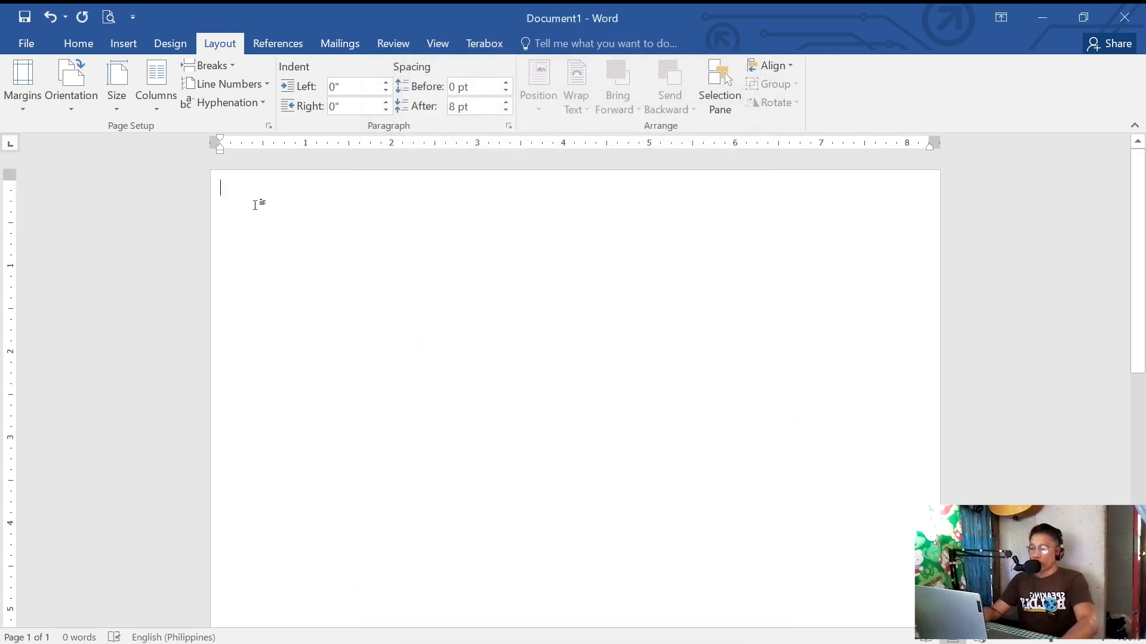
Step: Set the page to portrait orientation with the 13 x 18 cm (5 x 7 in) paper size
left_click(72, 112)
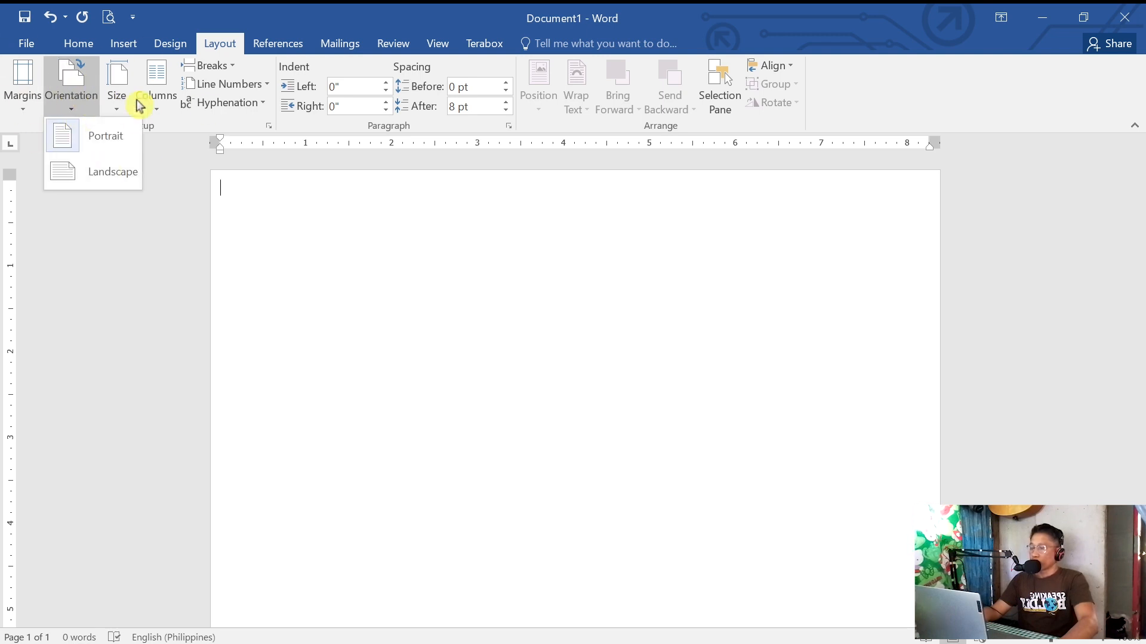
left_click(107, 142)
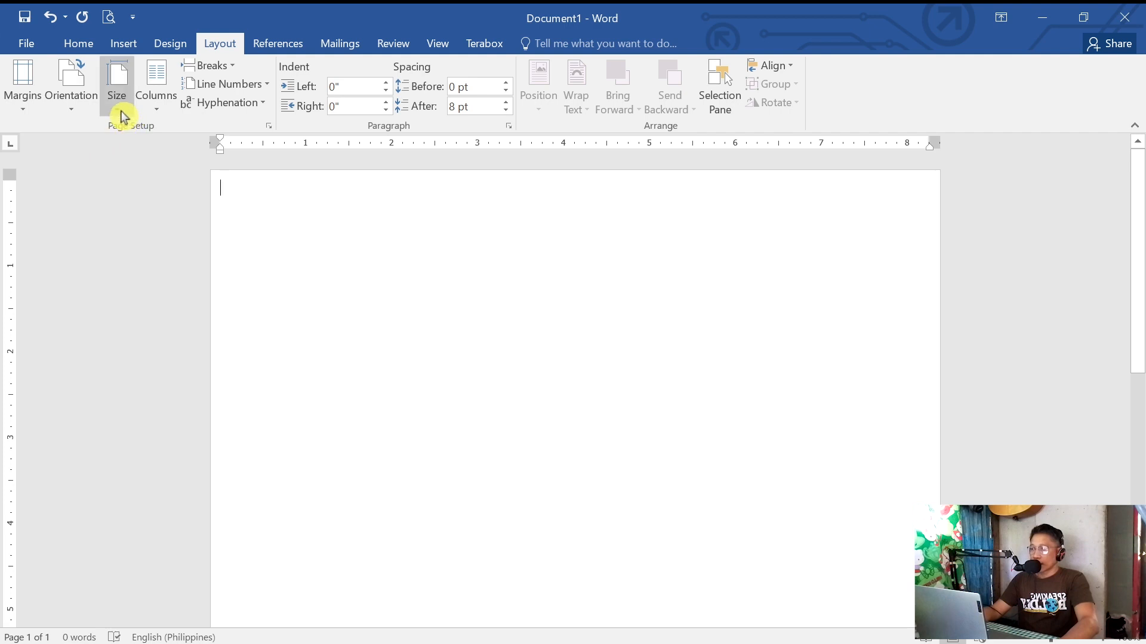
left_click(121, 112)
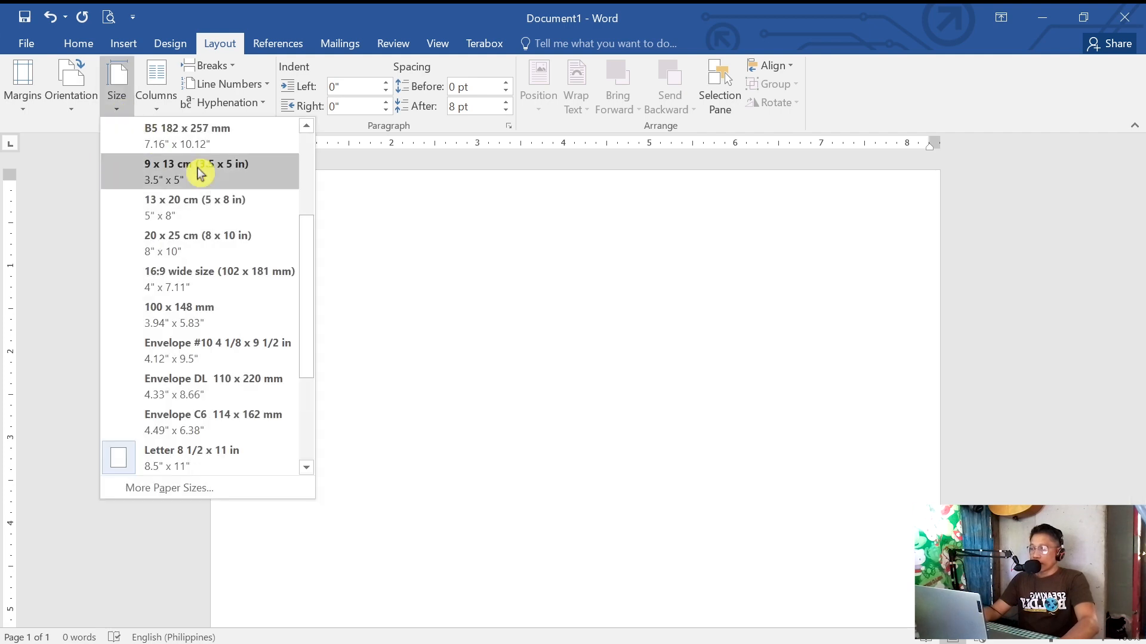
scroll(197, 191, "up", 3)
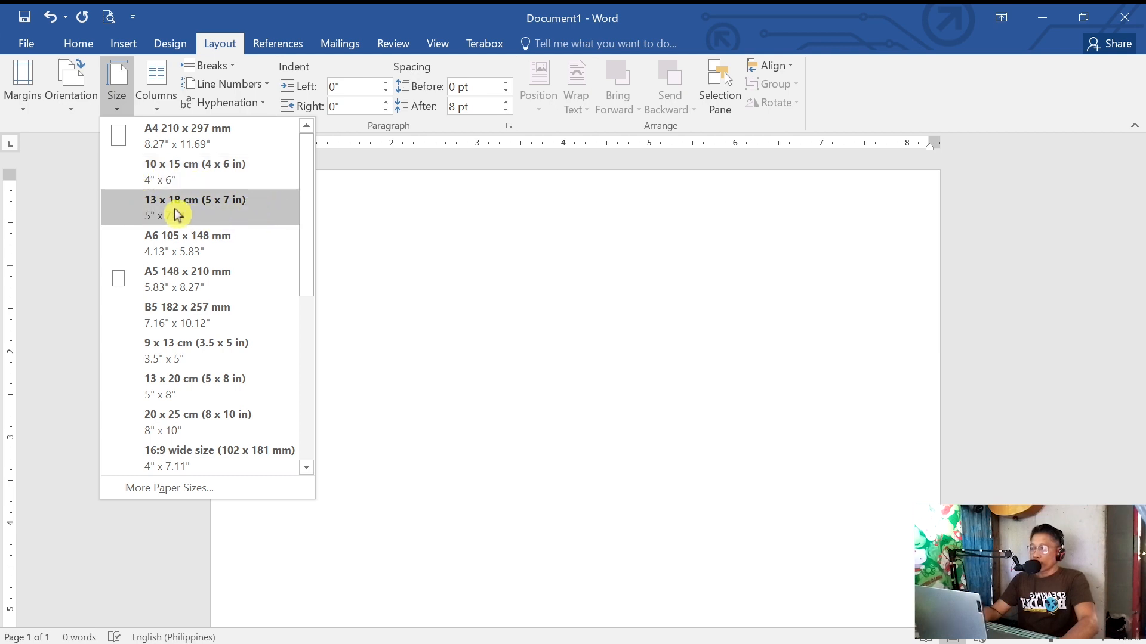
left_click(230, 209)
scroll(600, 319, "down", 1)
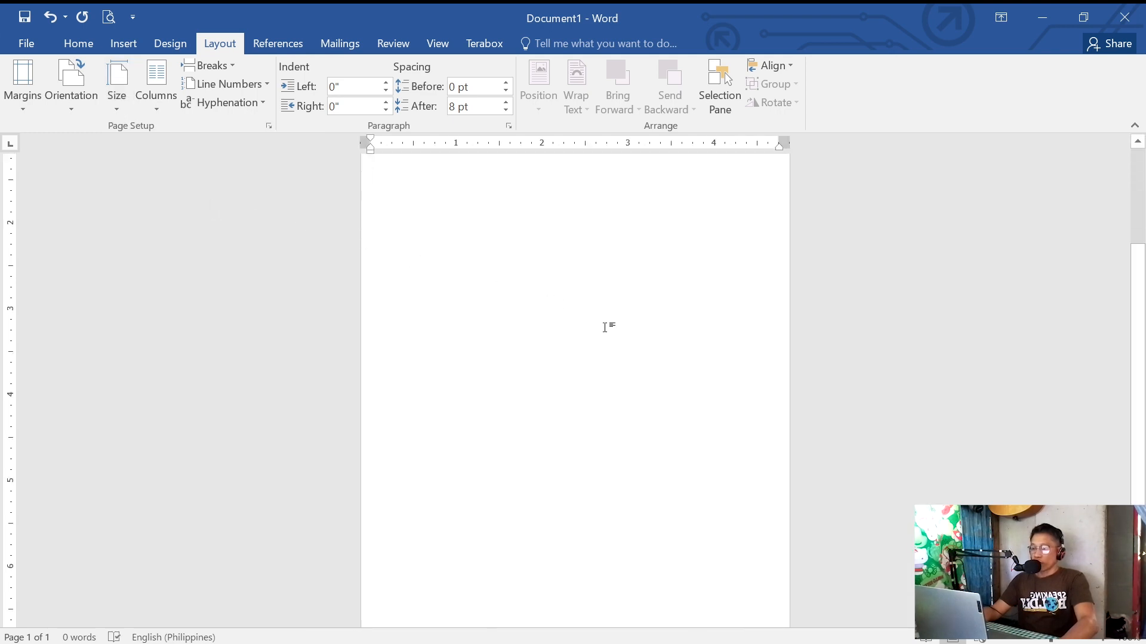
scroll(609, 352, "up", 1)
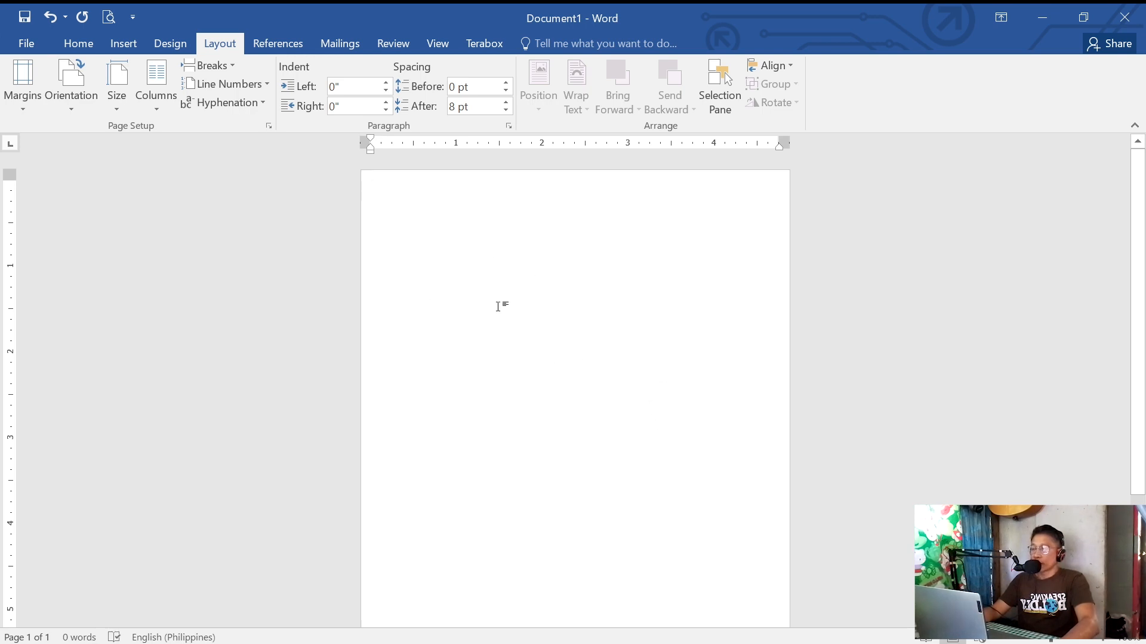
Step: Insert the single-person portrait picture from the Photos folder inside Pictures into the page
left_click(132, 50)
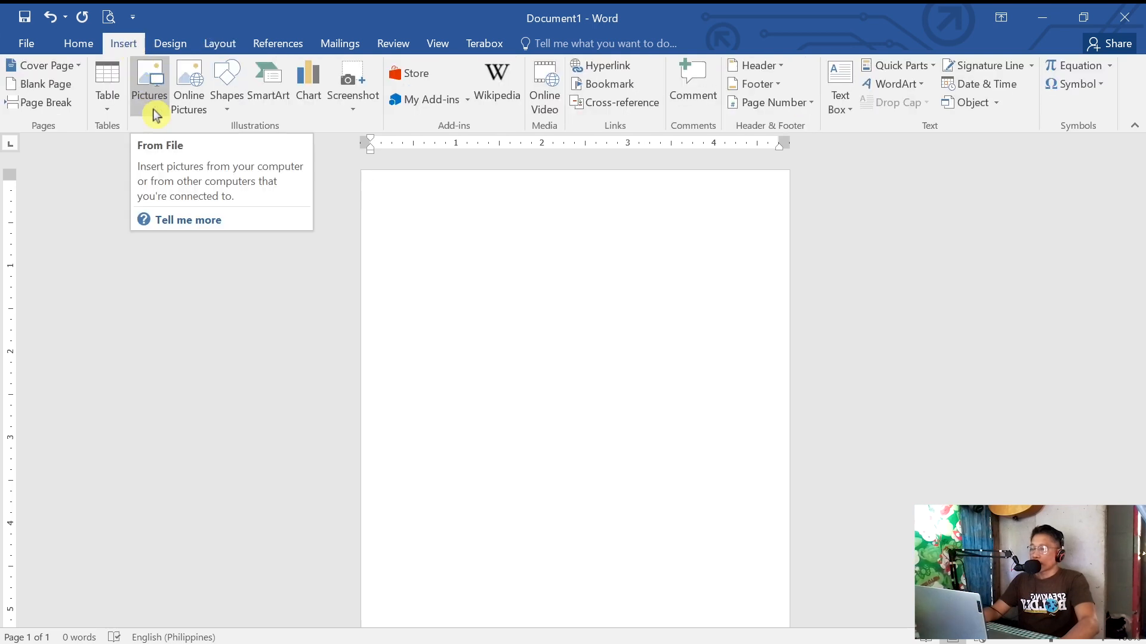
left_click(149, 96)
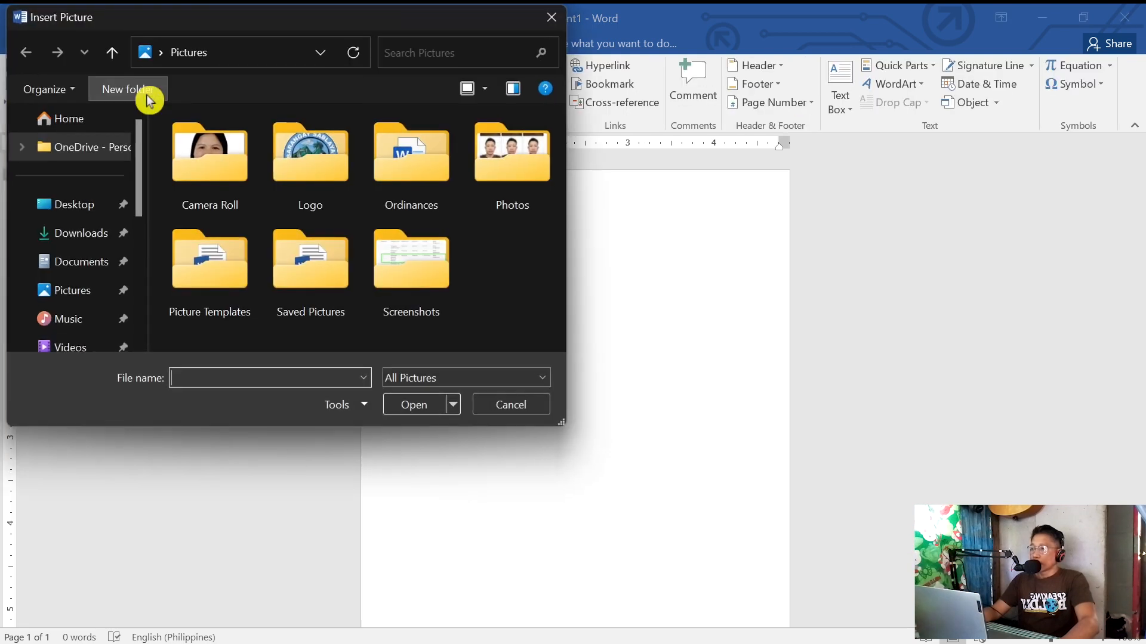
double_click(516, 162)
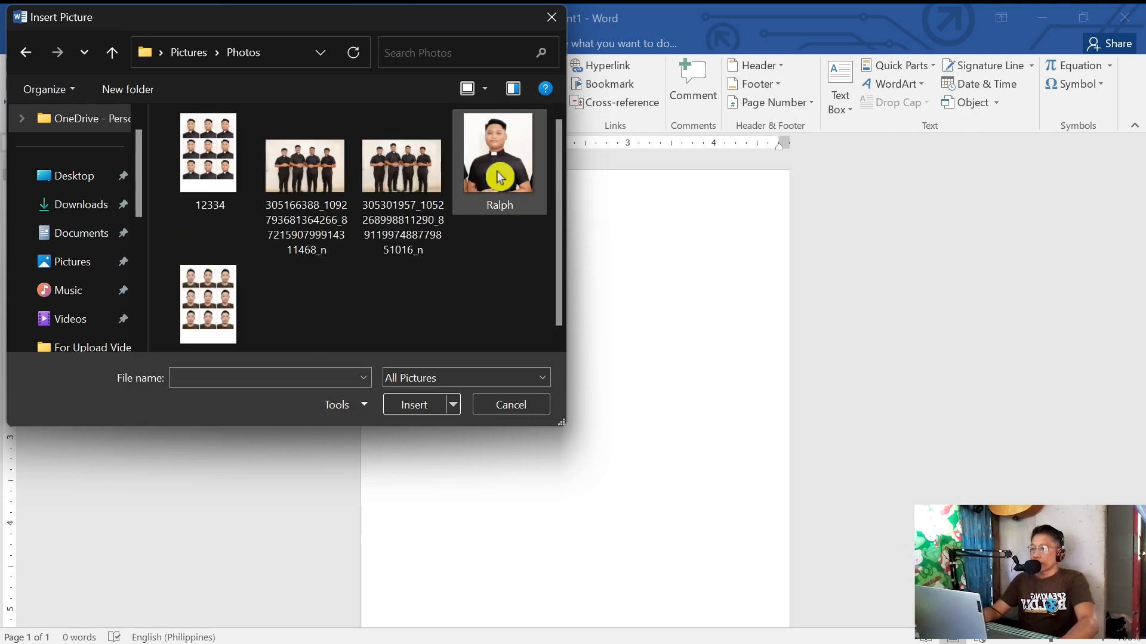
left_click(504, 167)
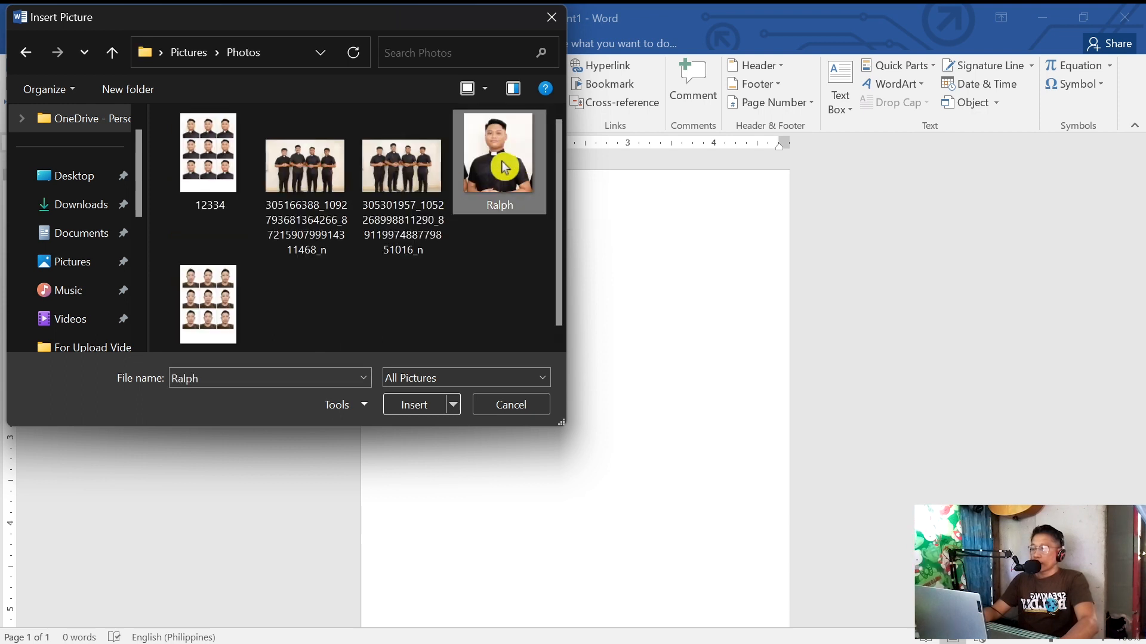
left_click(416, 408)
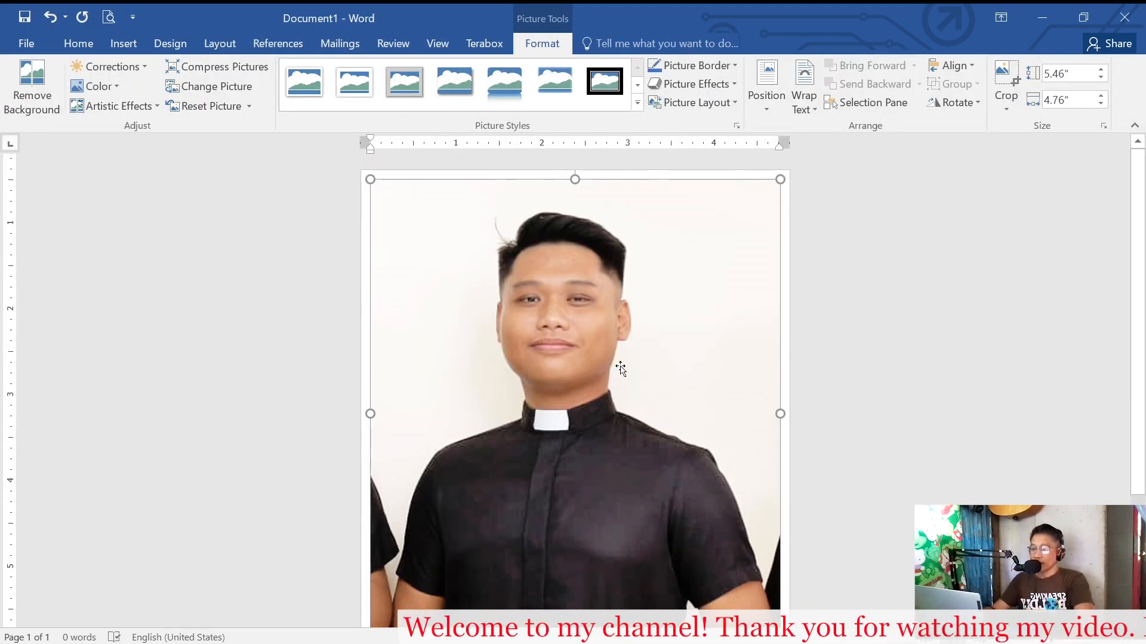
Step: Examine how the inserted portrait fits on the page from its upper to its lower edge
scroll(617, 366, "down", 2)
scroll(634, 363, "up", 2)
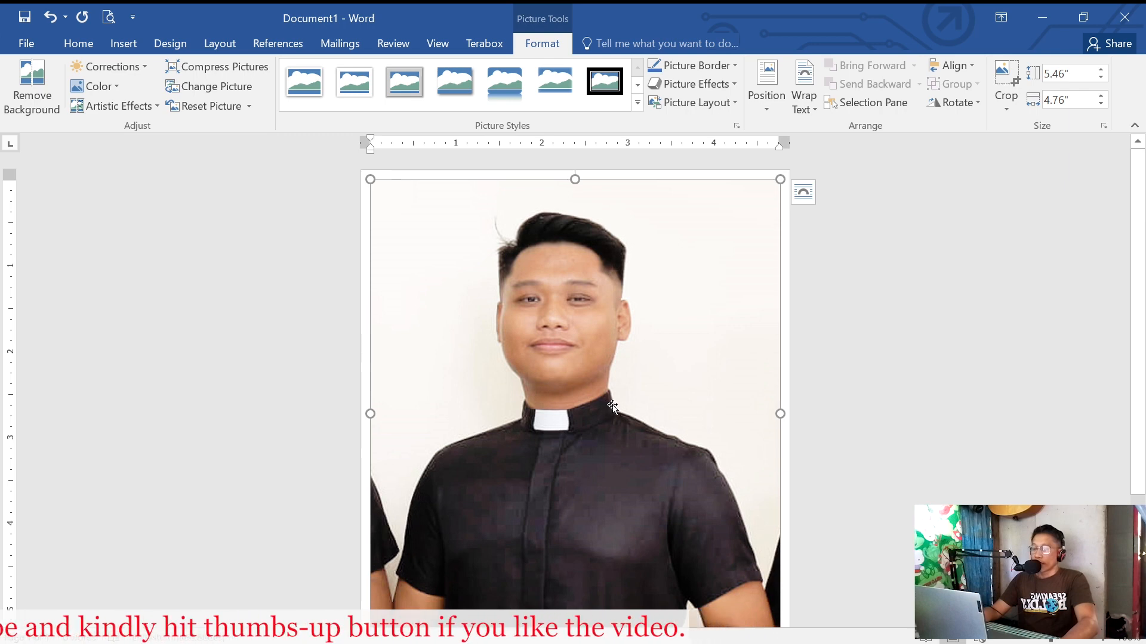
scroll(615, 405, "down", 3)
scroll(628, 405, "up", 3)
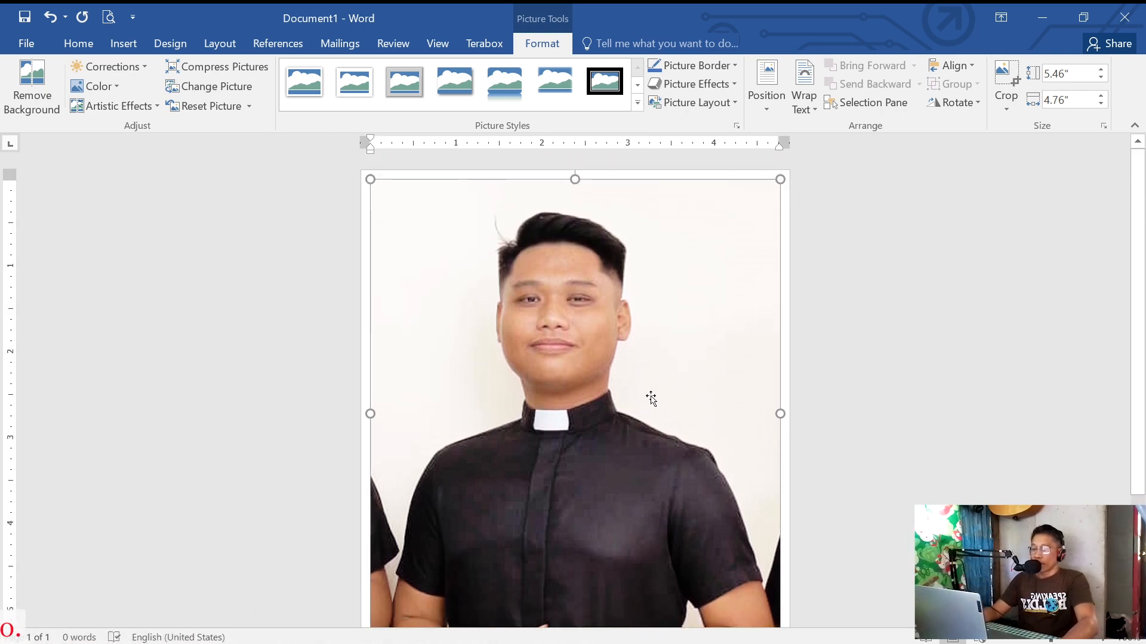
scroll(650, 397, "down", 3)
scroll(668, 411, "up", 3)
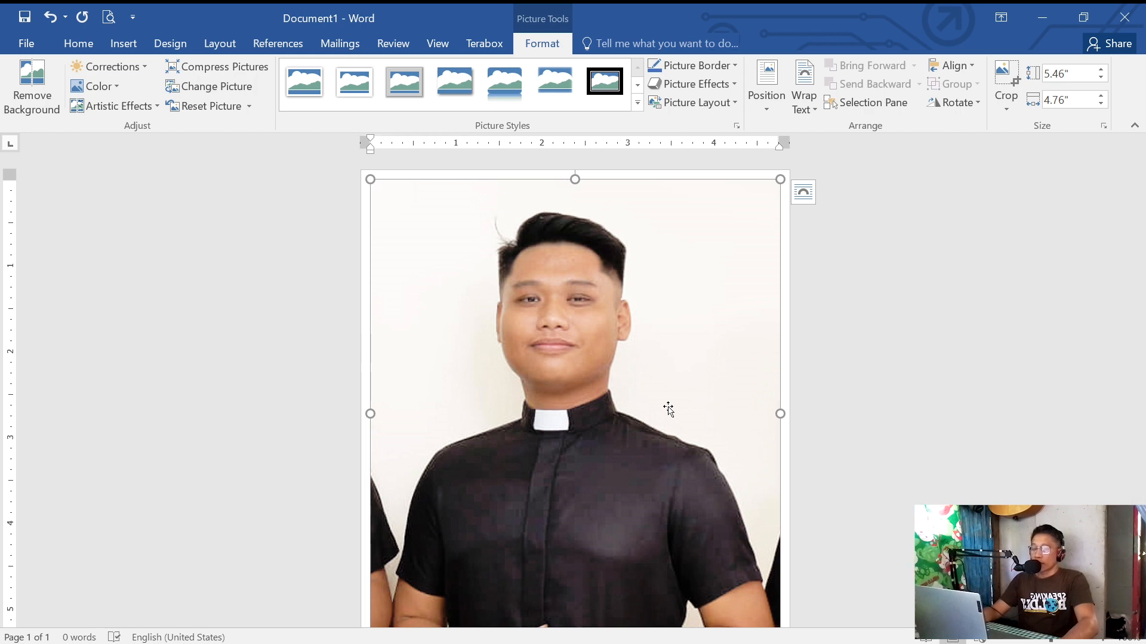
scroll(669, 410, "down", 3)
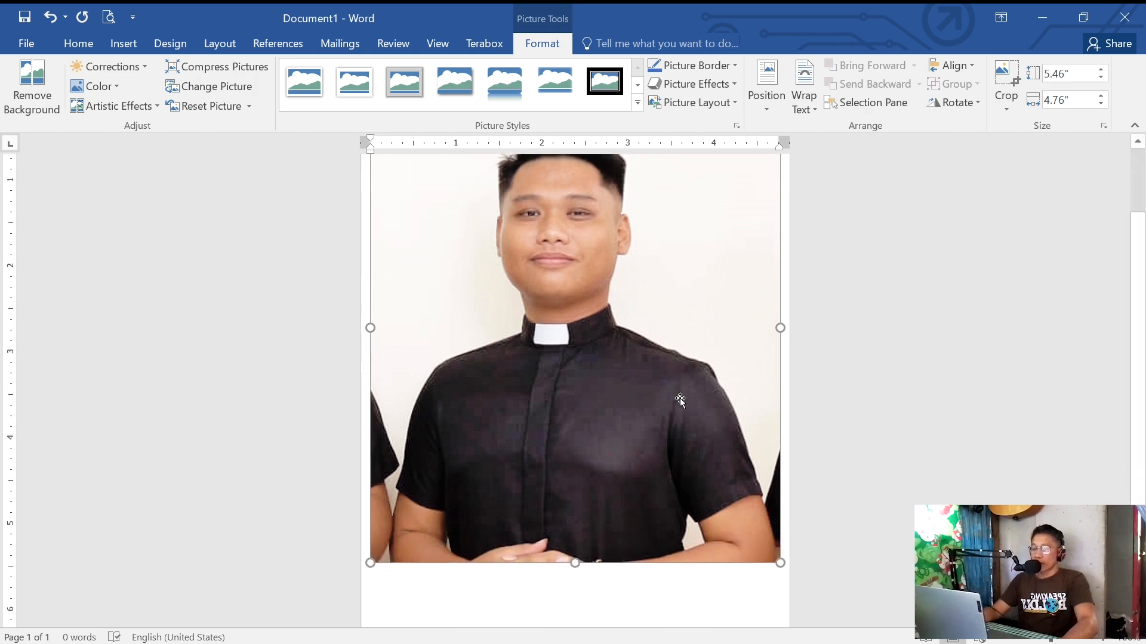
scroll(682, 401, "up", 2)
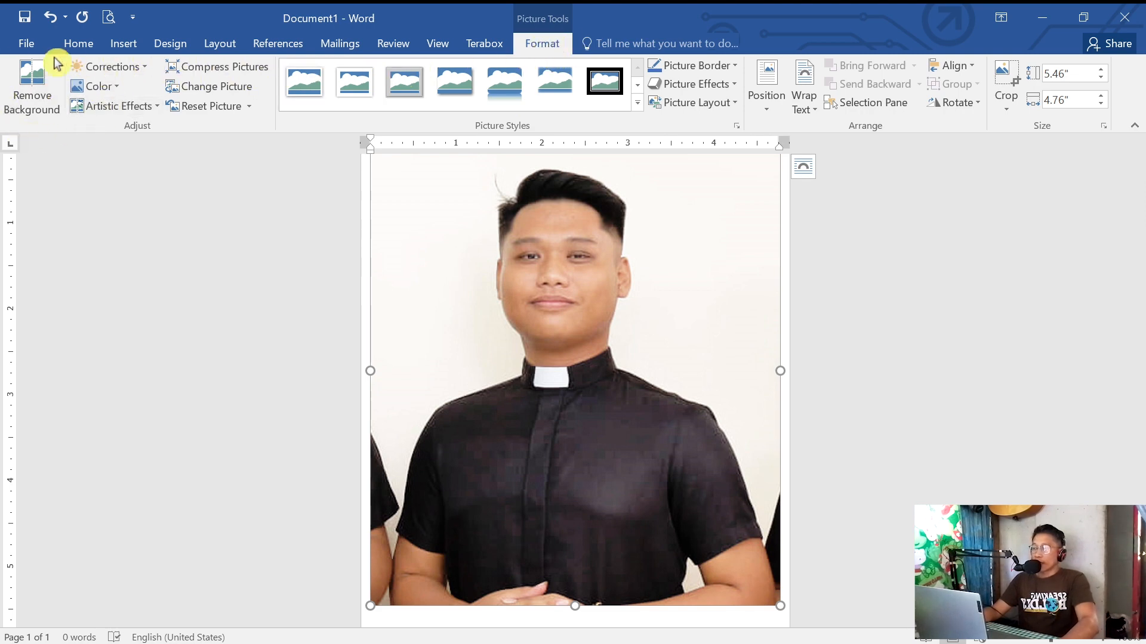
Step: Start Remove Background on the portrait and mark the sleeves, both forearms and the hair as areas to keep
left_click(41, 91)
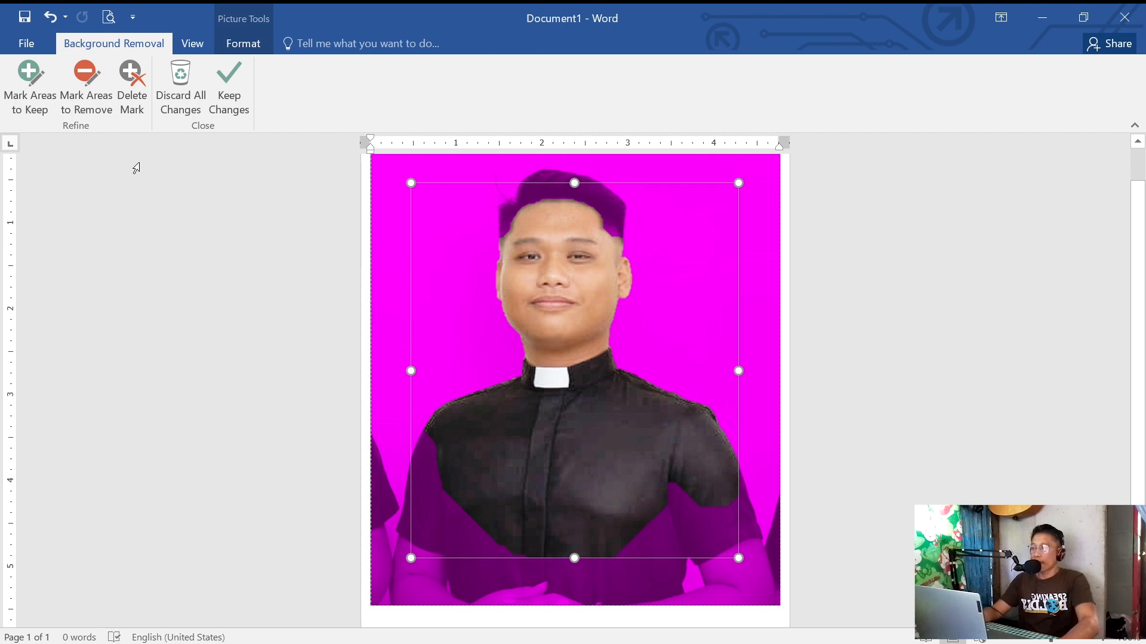
left_click(22, 86)
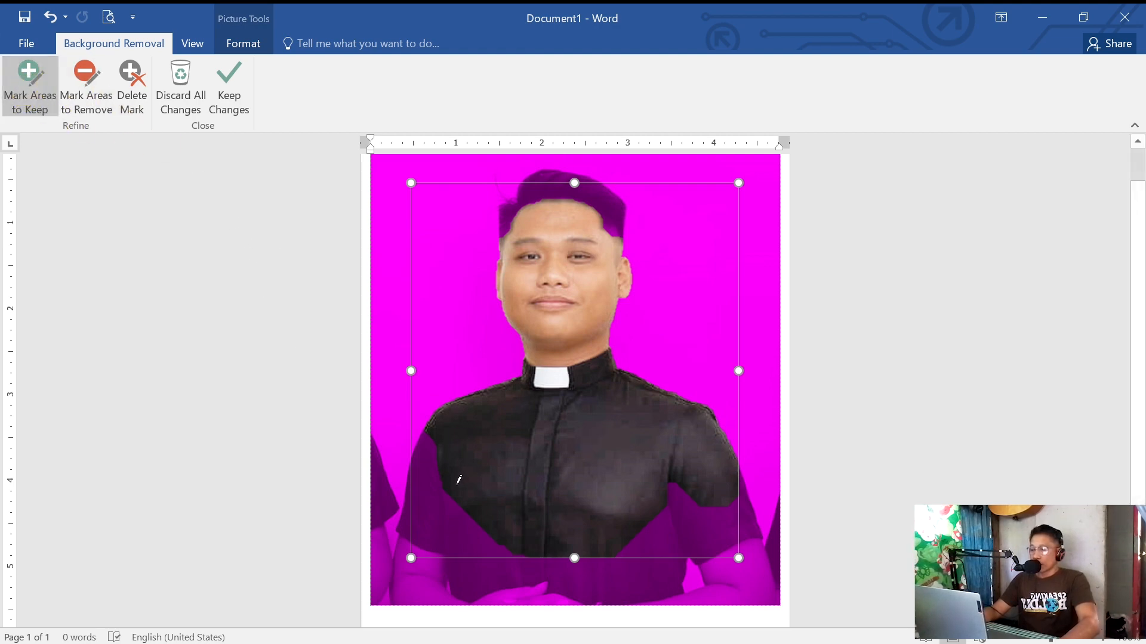
left_click_drag(455, 484, 430, 540)
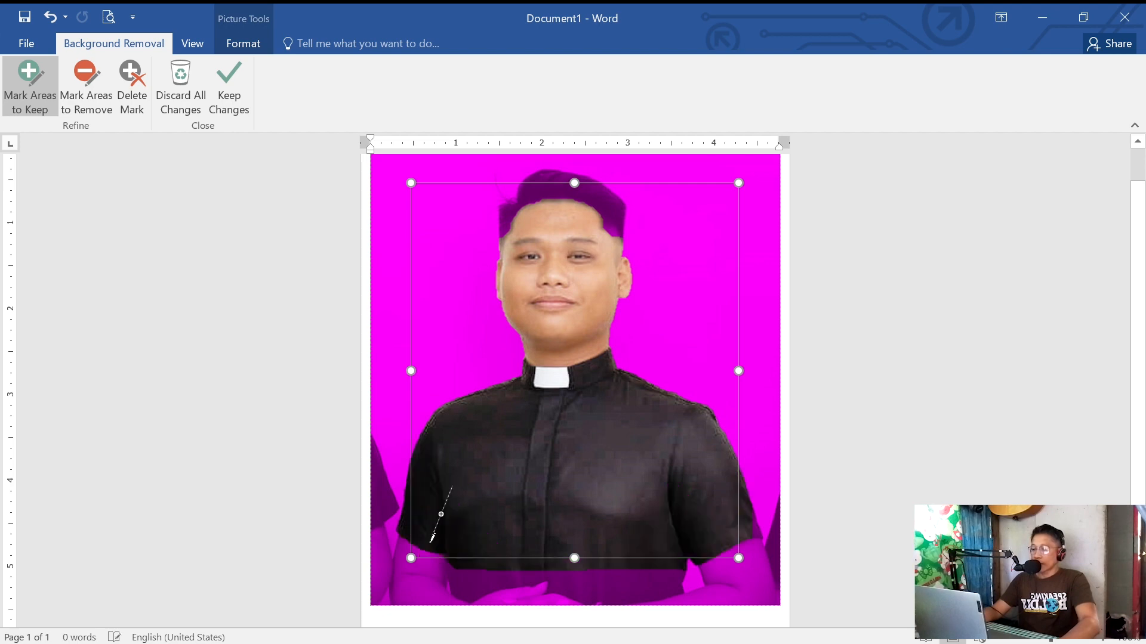
left_click_drag(426, 544, 431, 593)
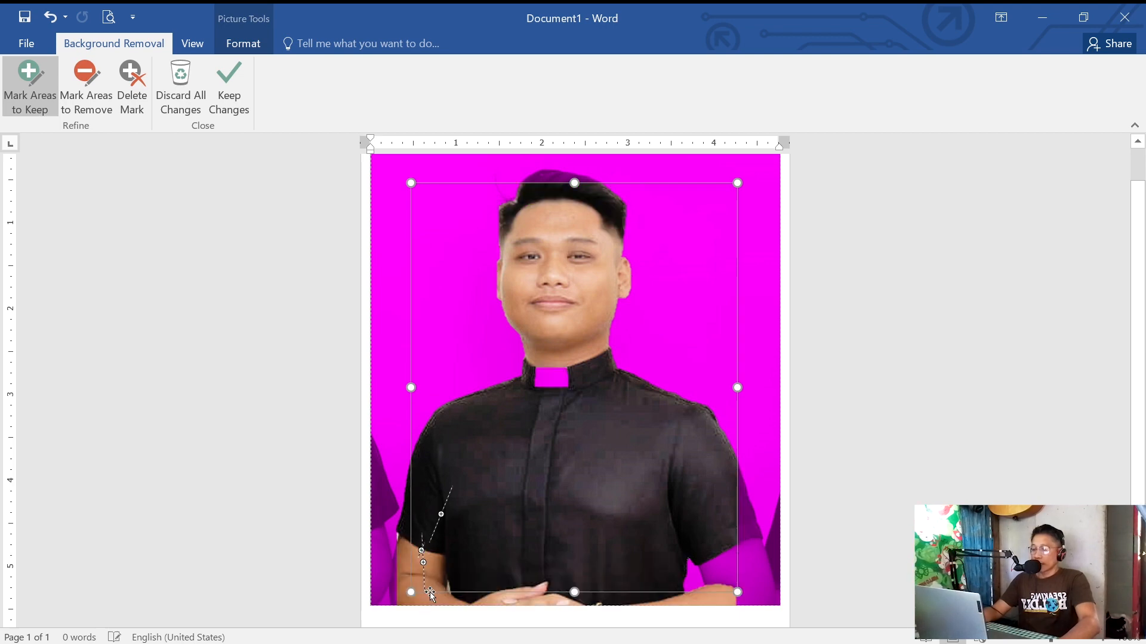
left_click_drag(714, 527, 756, 584)
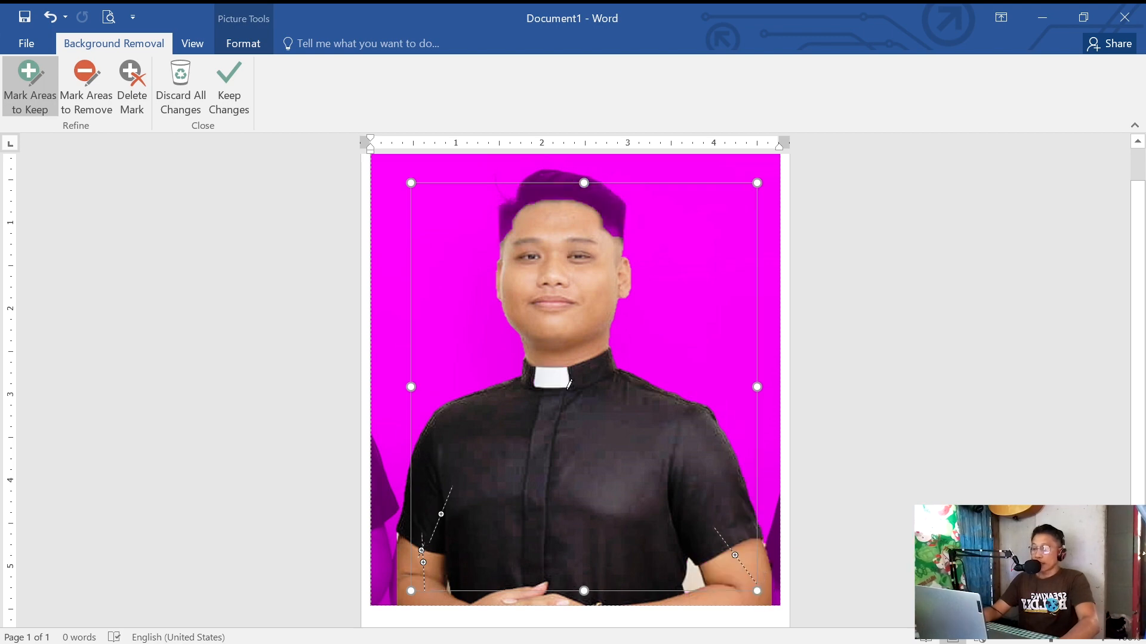
left_click_drag(609, 238, 602, 200)
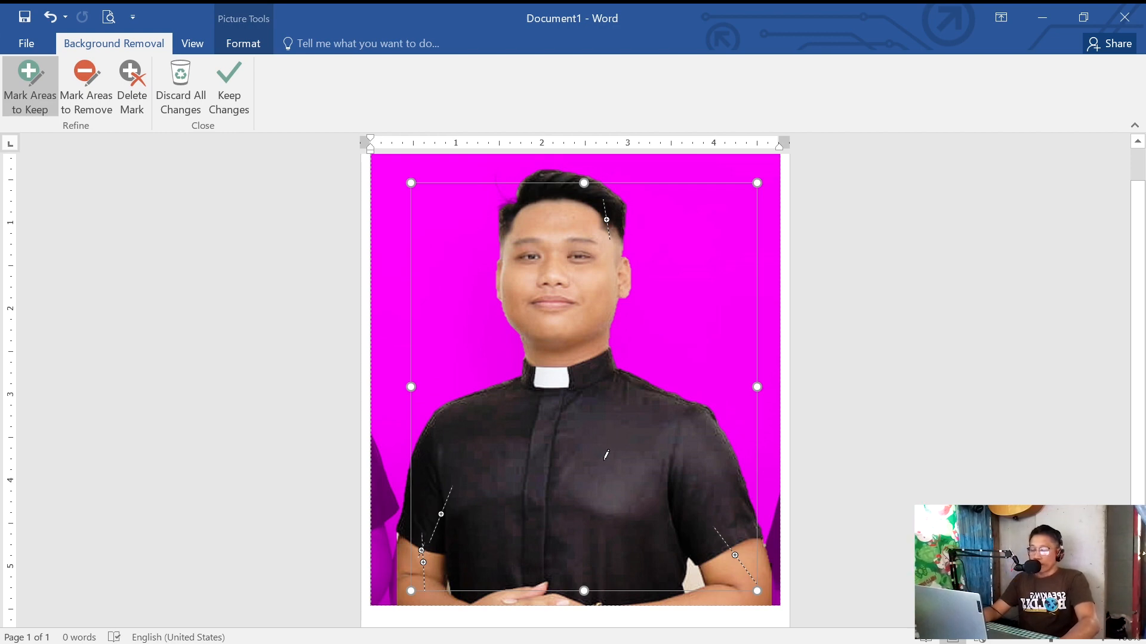
scroll(606, 454, "down", 1)
scroll(606, 454, "up", 1)
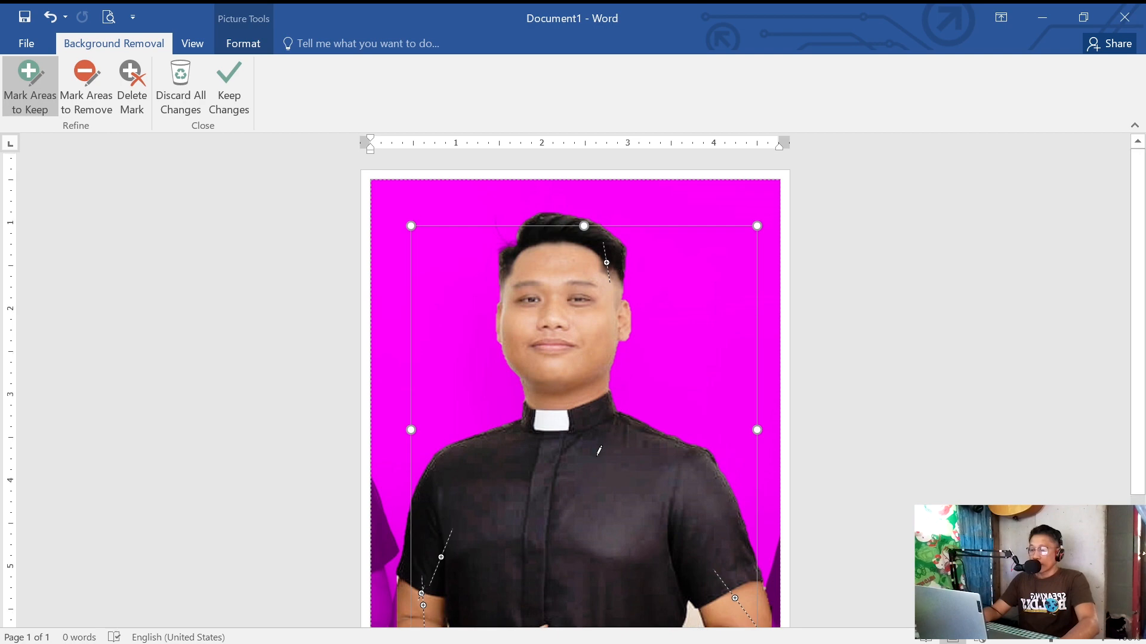
Step: Mark the gap between the shirt and the forearm for removal, and keep the background removal changes
scroll(605, 441, "down", 2)
scroll(605, 442, "down", 2)
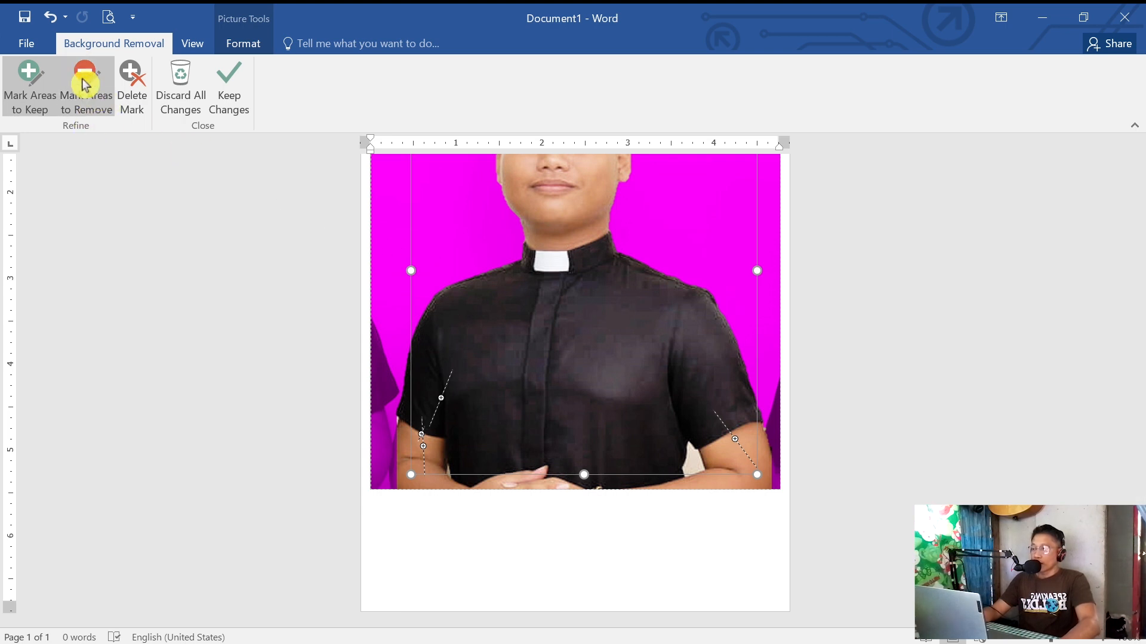
left_click(88, 98)
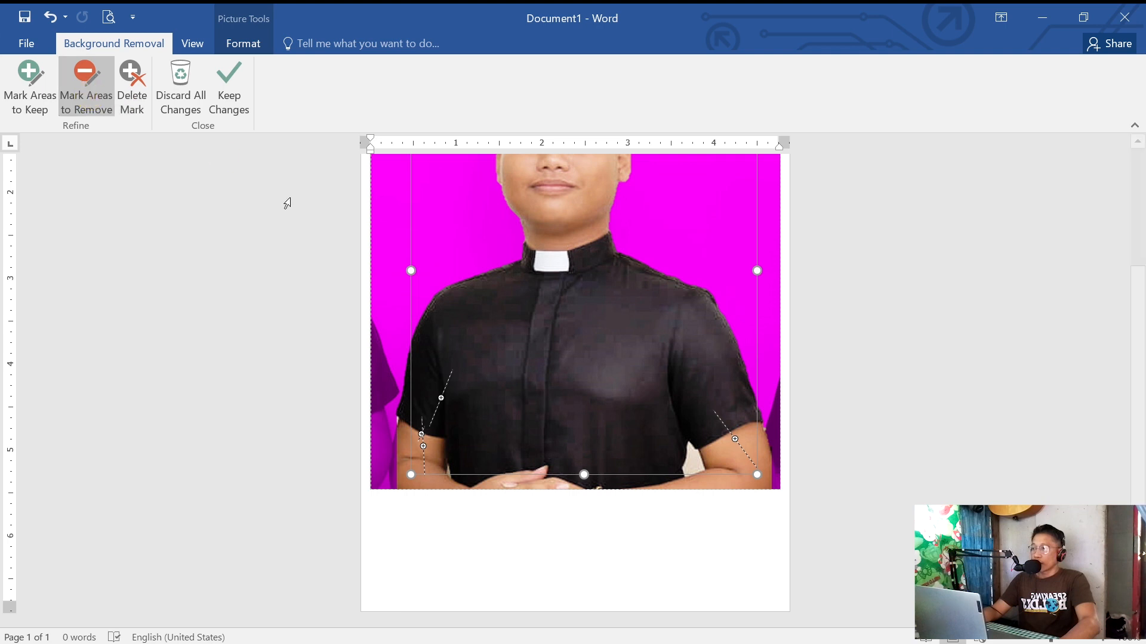
left_click(692, 460)
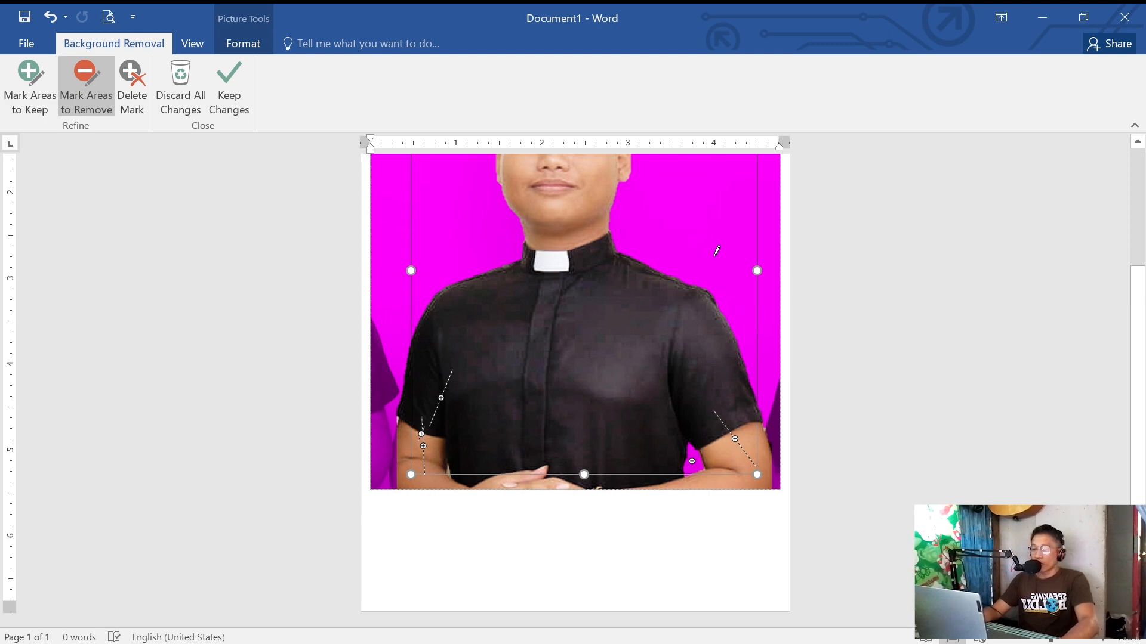
scroll(734, 311, "up", 3)
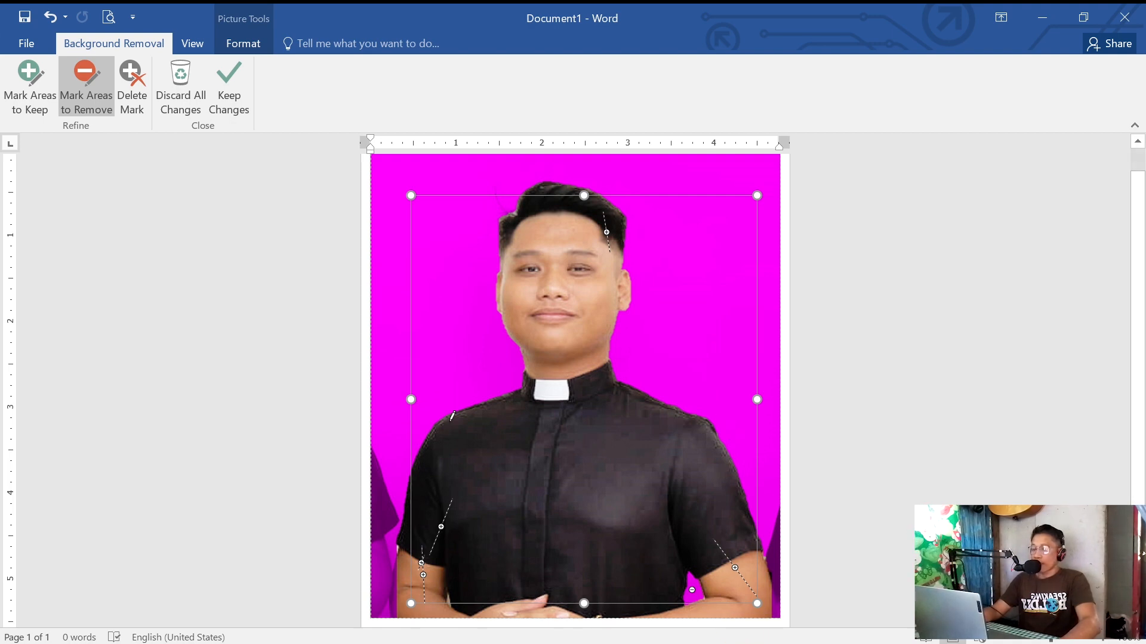
left_click(230, 87)
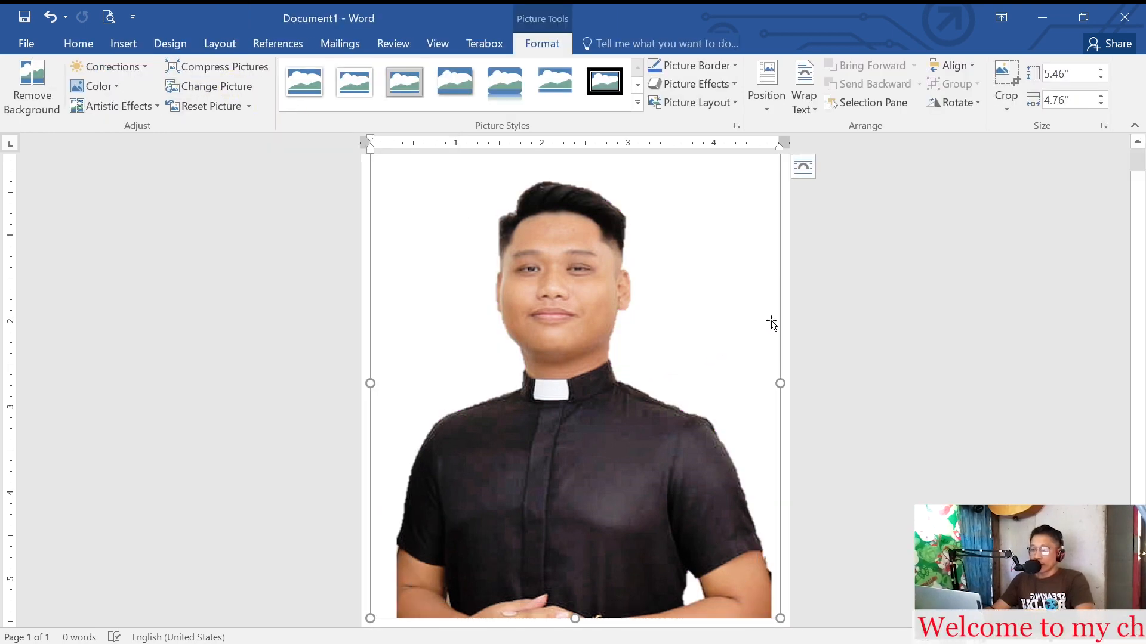
Step: Set the portrait's text wrapping to In Front of Text
scroll(852, 317, "up", 1)
scroll(867, 386, "down", 3)
scroll(718, 286, "up", 3)
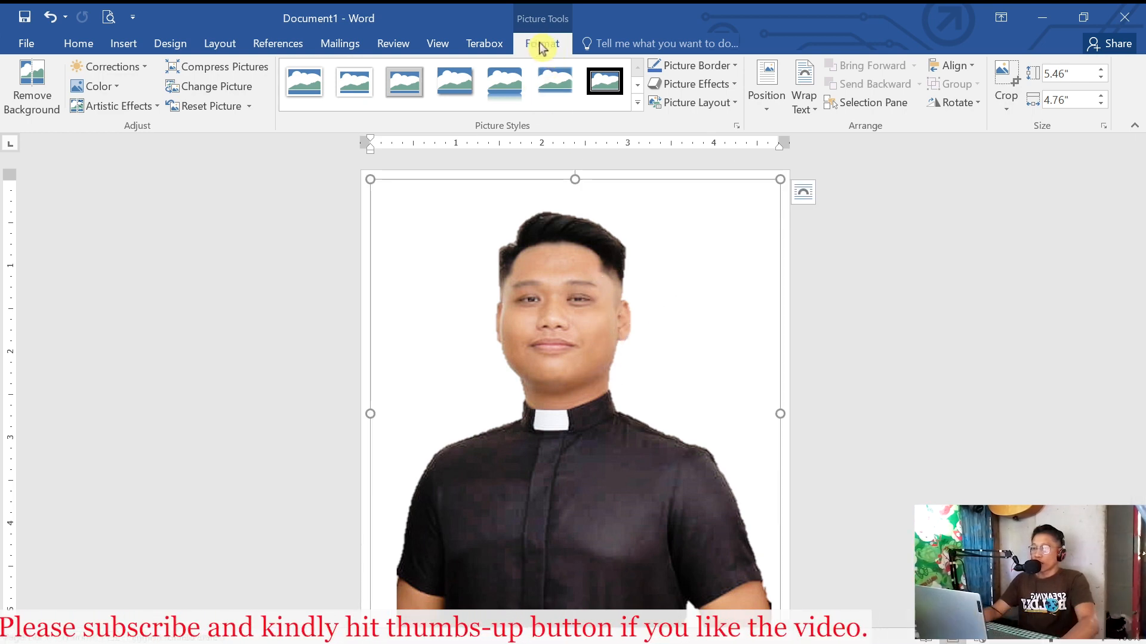
left_click(814, 113)
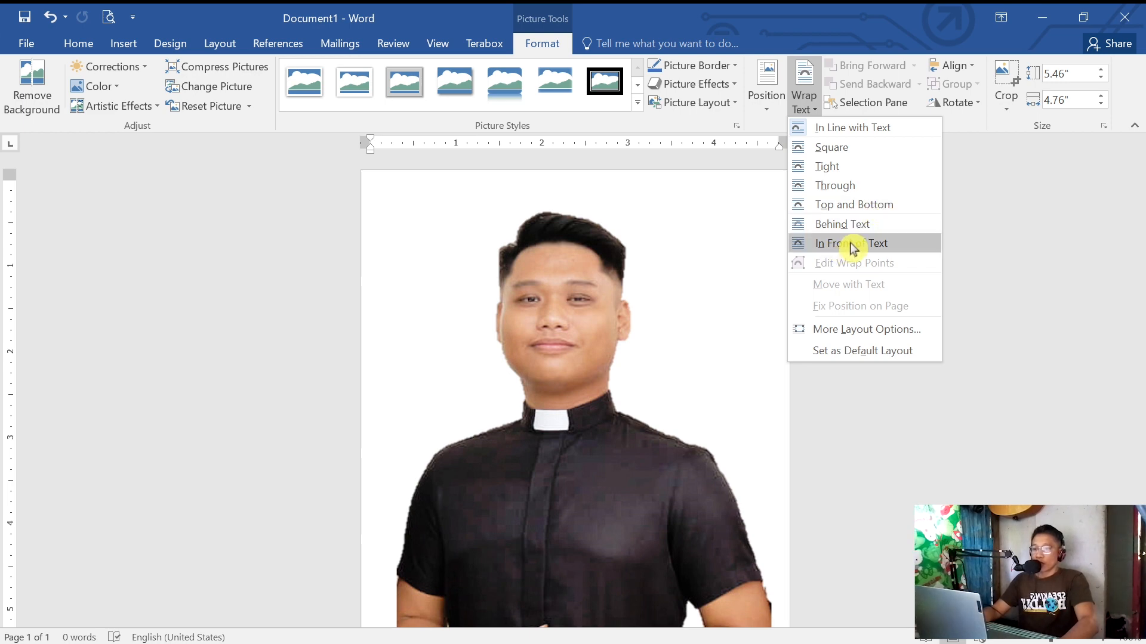
left_click(852, 244)
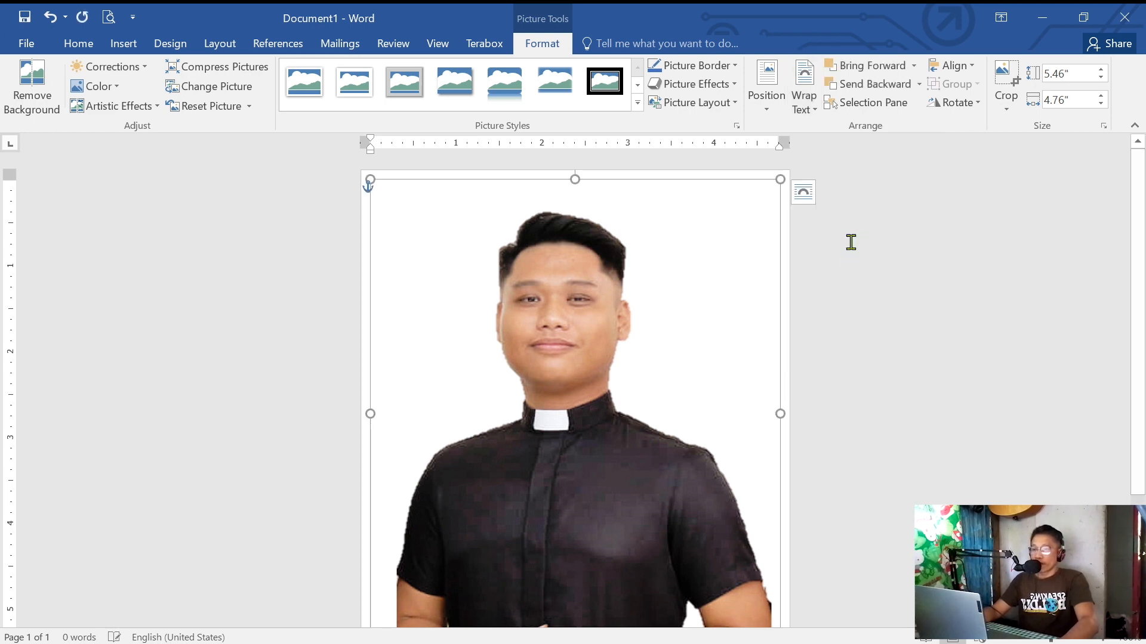
Step: Shrink the portrait to about 1.85 in high by 1.61 in wide and move it near the page's lower edge
scroll(722, 305, "down", 3)
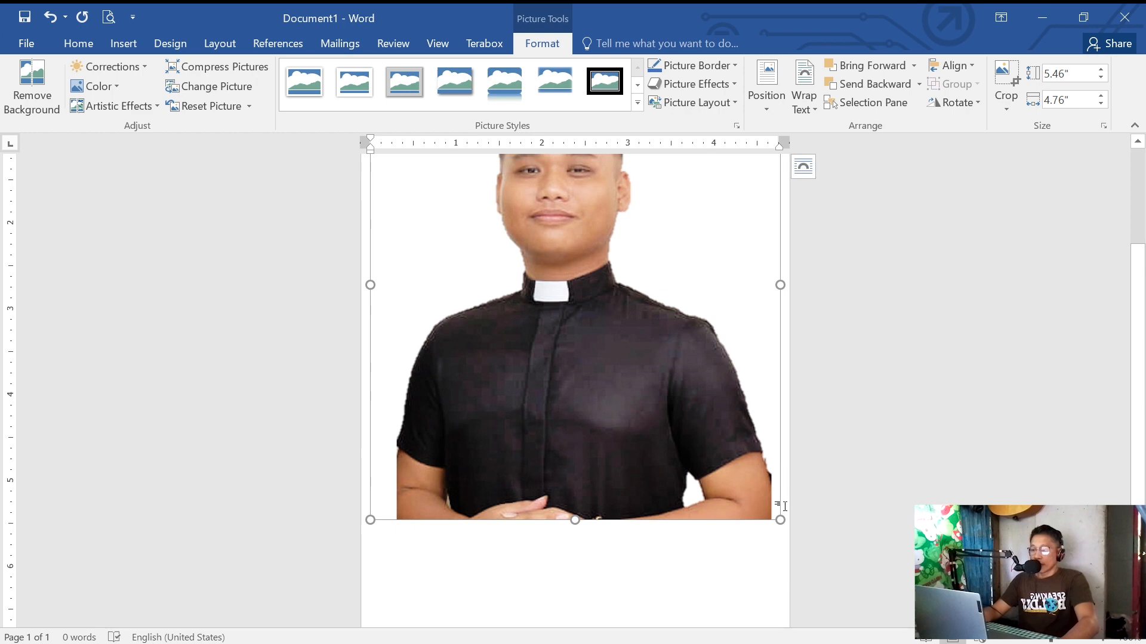
scroll(668, 375, "up", 2)
left_click_drag(627, 405, 655, 404)
left_click_drag(696, 335, 616, 374)
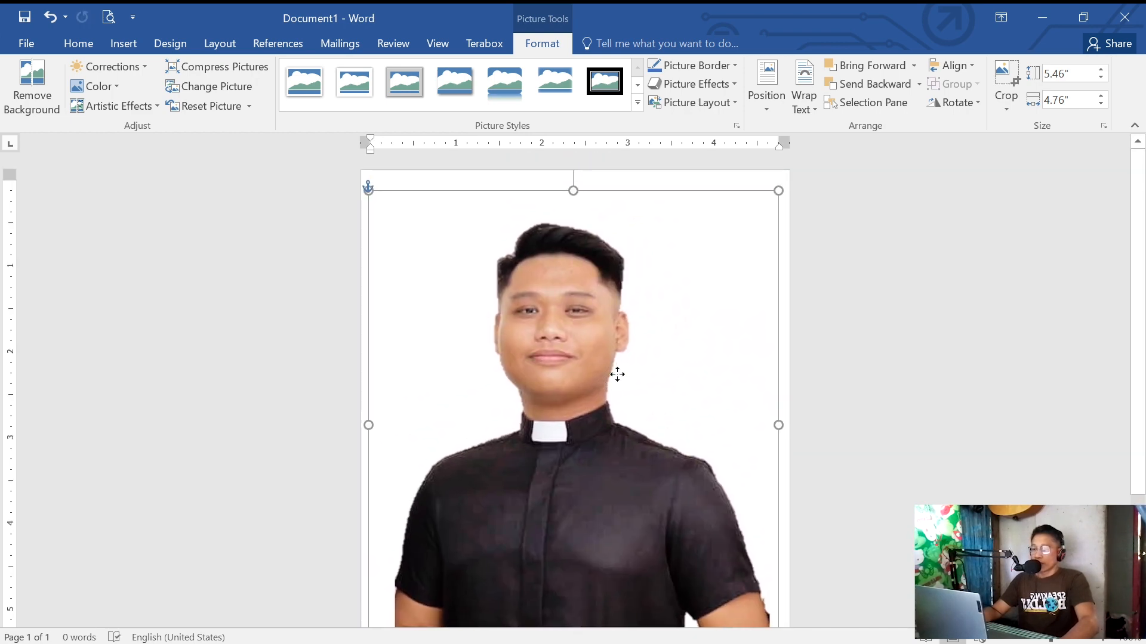
left_click_drag(777, 194, 519, 537)
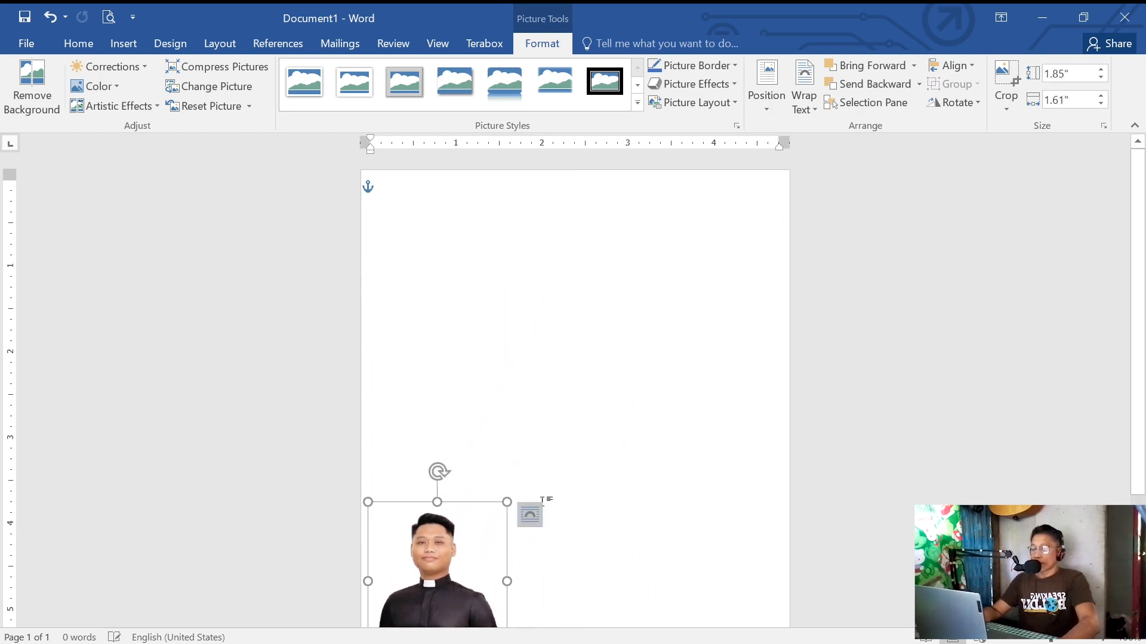
scroll(580, 430, "down", 2)
left_click_drag(428, 491, 632, 560)
scroll(659, 407, "up", 3)
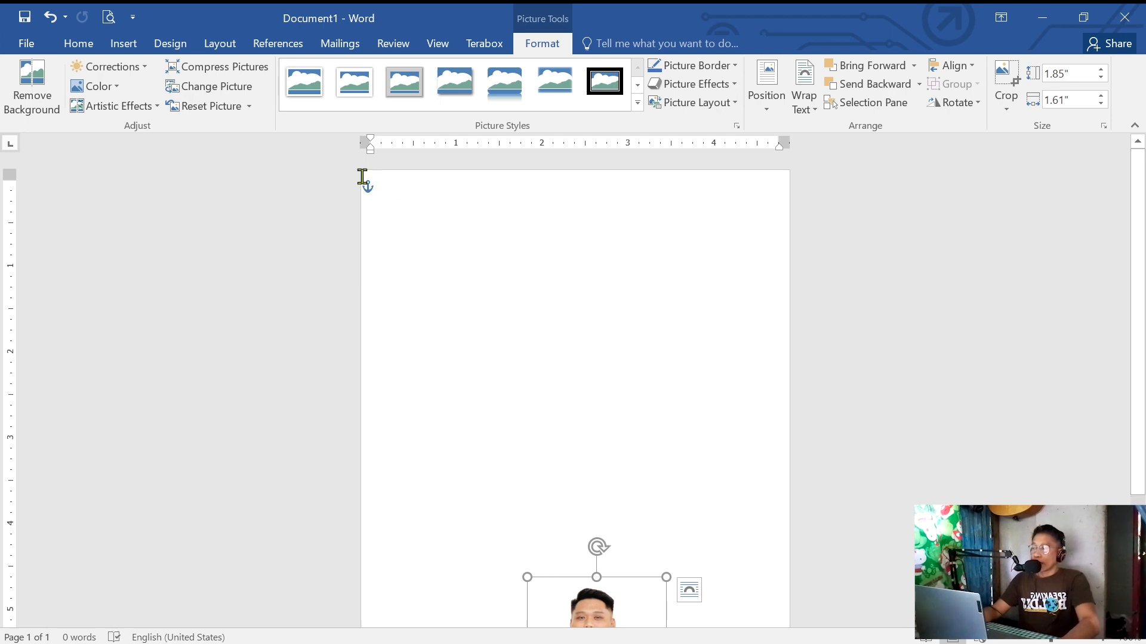
Step: Draw a rectangle about 2.49 in high and 1.92 in wide on the upper half of the page
left_click(123, 46)
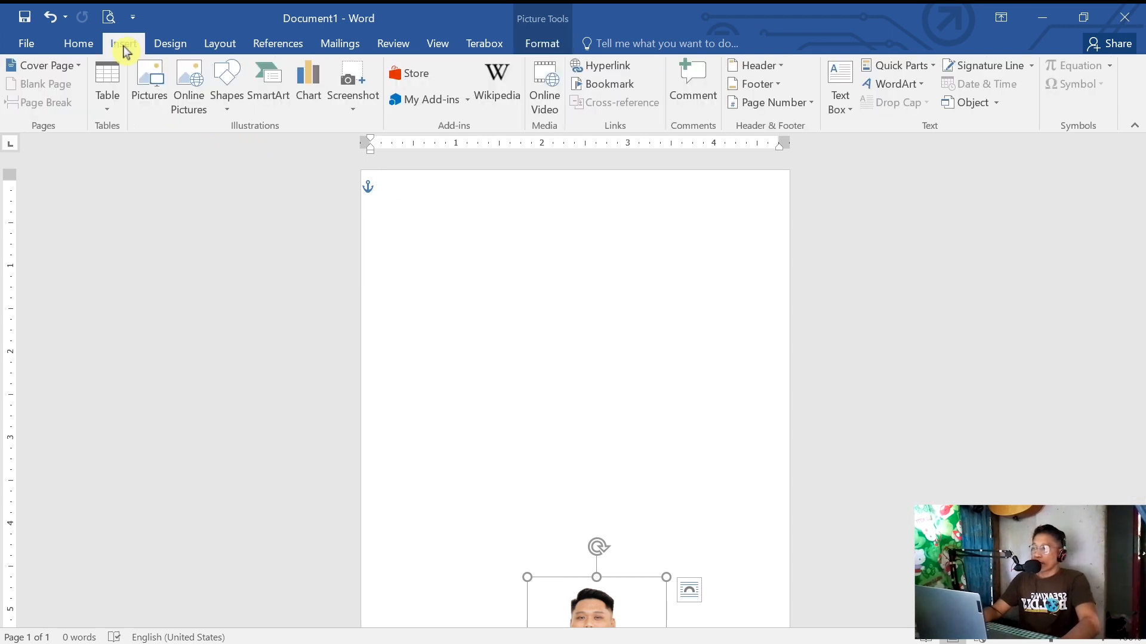
left_click(224, 111)
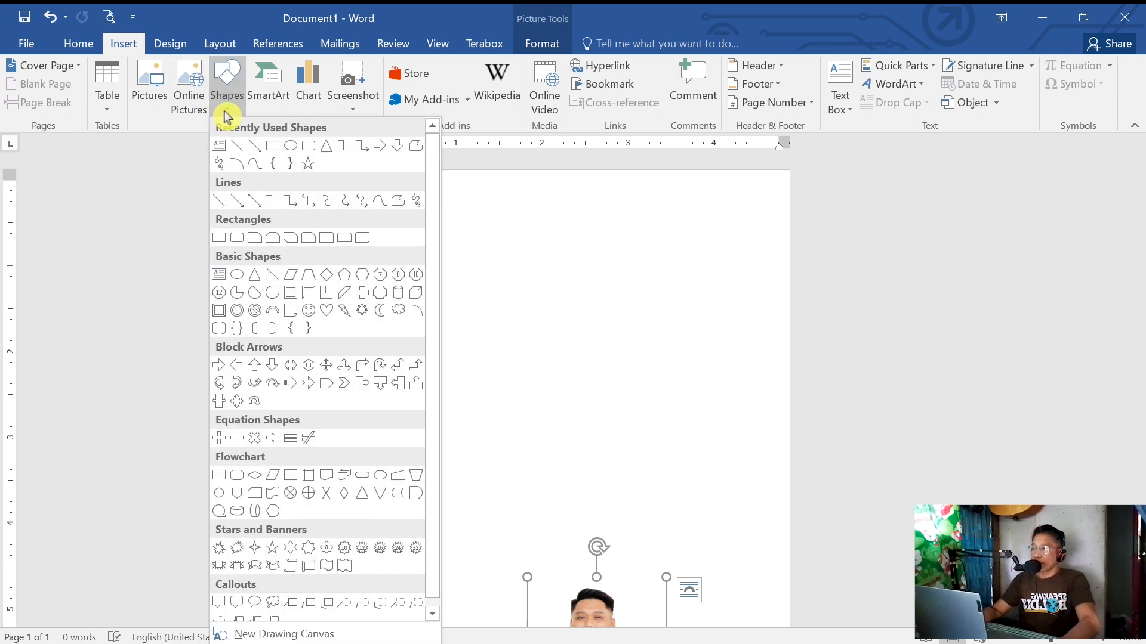
left_click(276, 148)
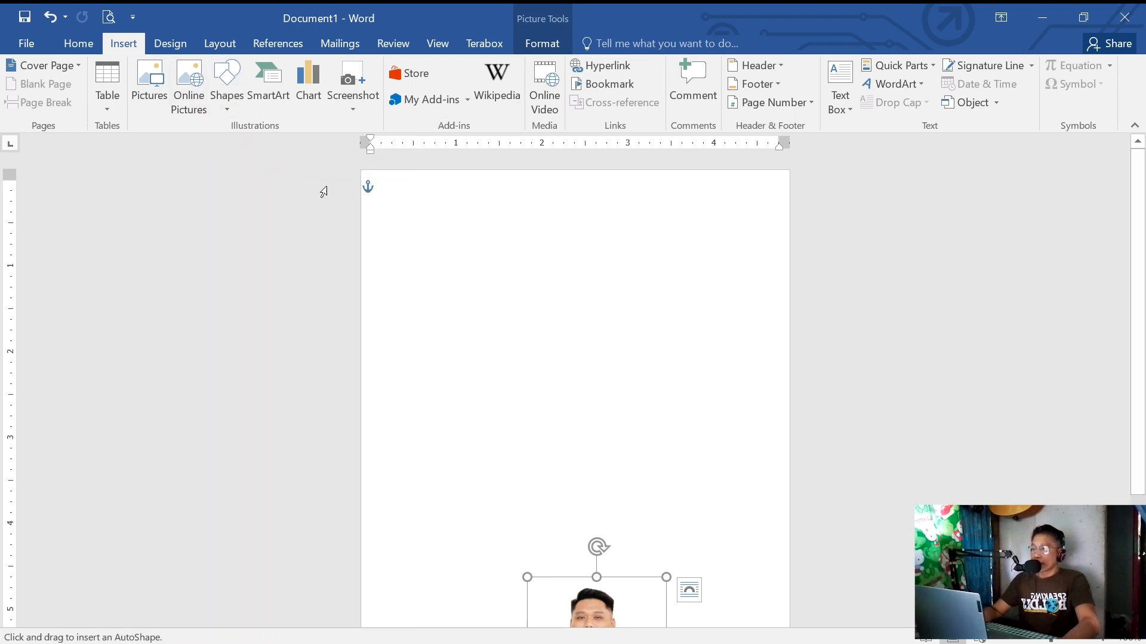
mouse_move(479, 216)
left_mouse_down()
mouse_move(642, 407)
mouse_move(645, 431)
left_mouse_up()
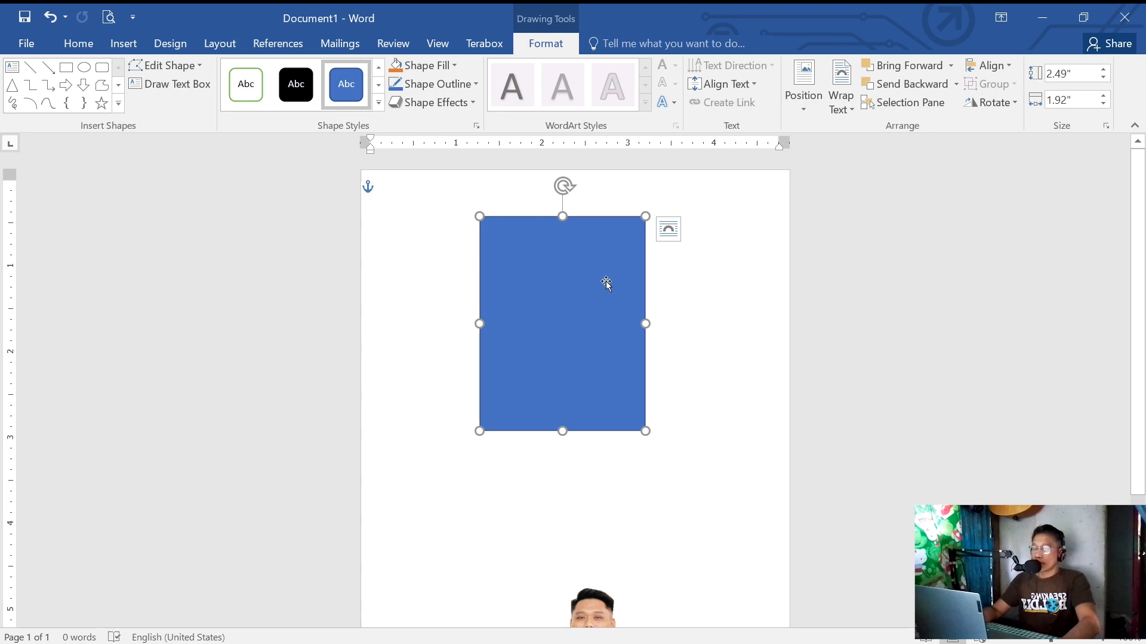
Step: Switch to the Photos viewer to check the Philippines Machine Readable Passport size in inches, and return to Word
mouse_move(820, 642)
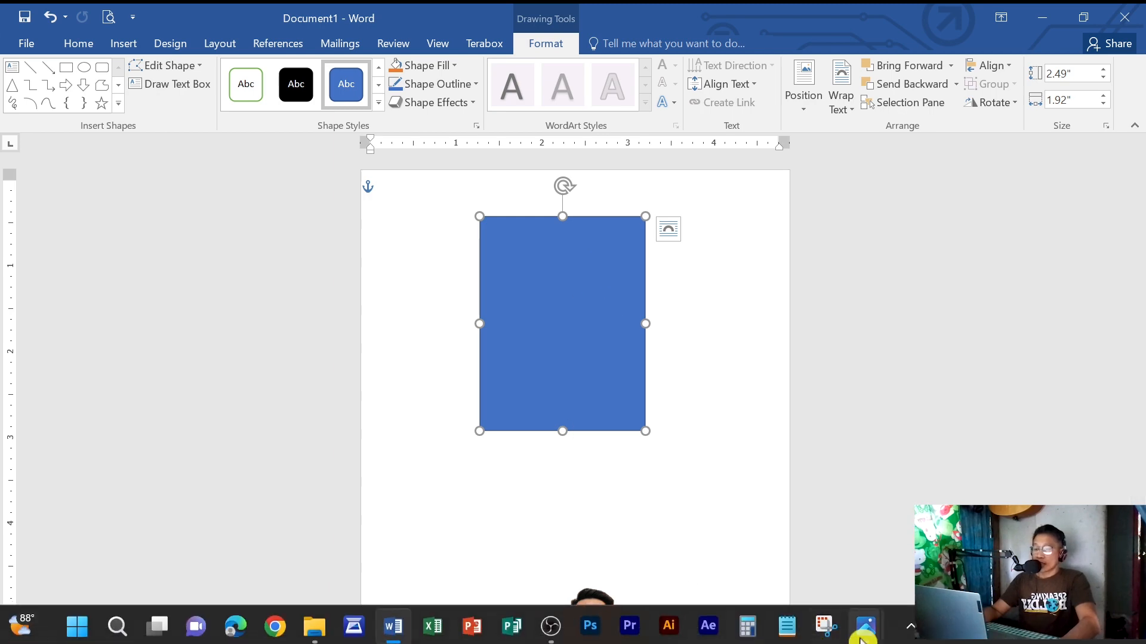
mouse_move(866, 627)
left_click(806, 555)
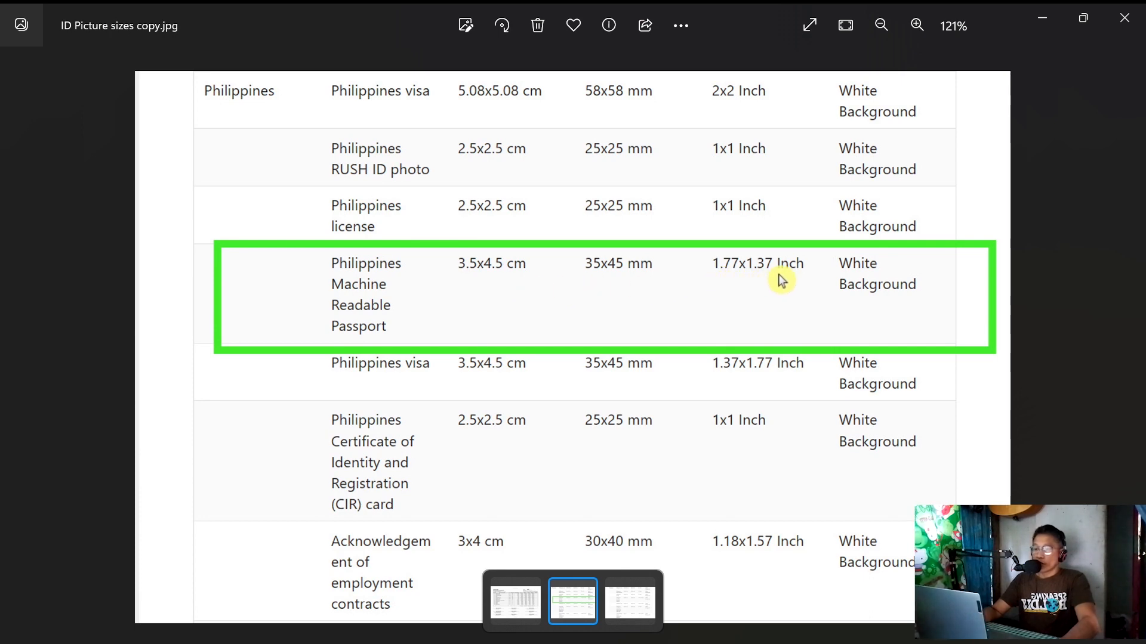
mouse_move(796, 638)
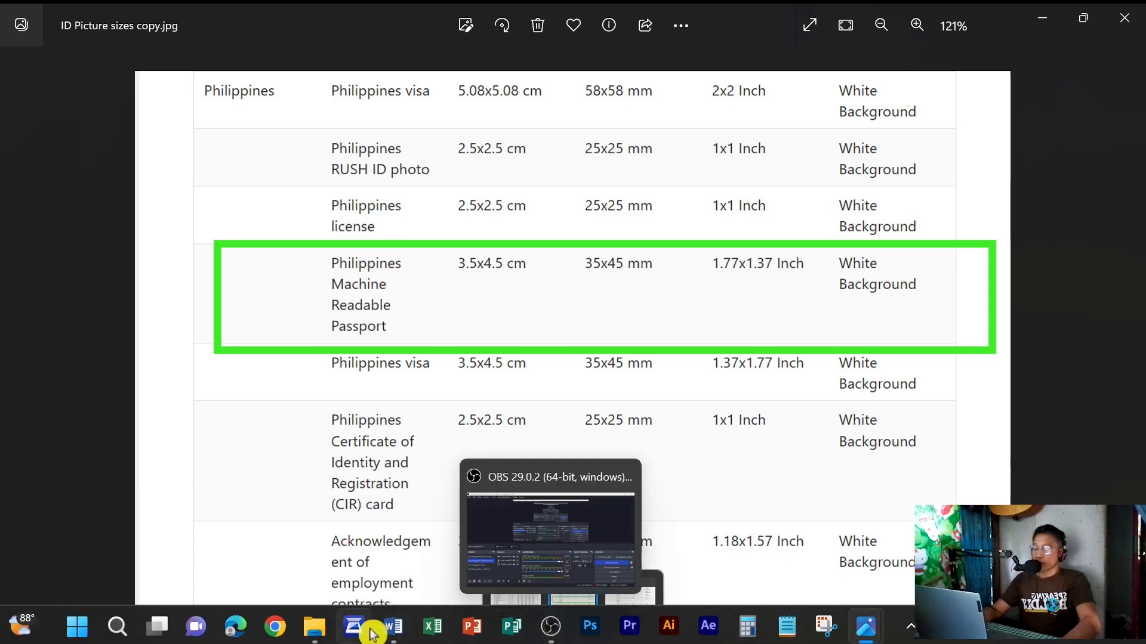
left_click(400, 636)
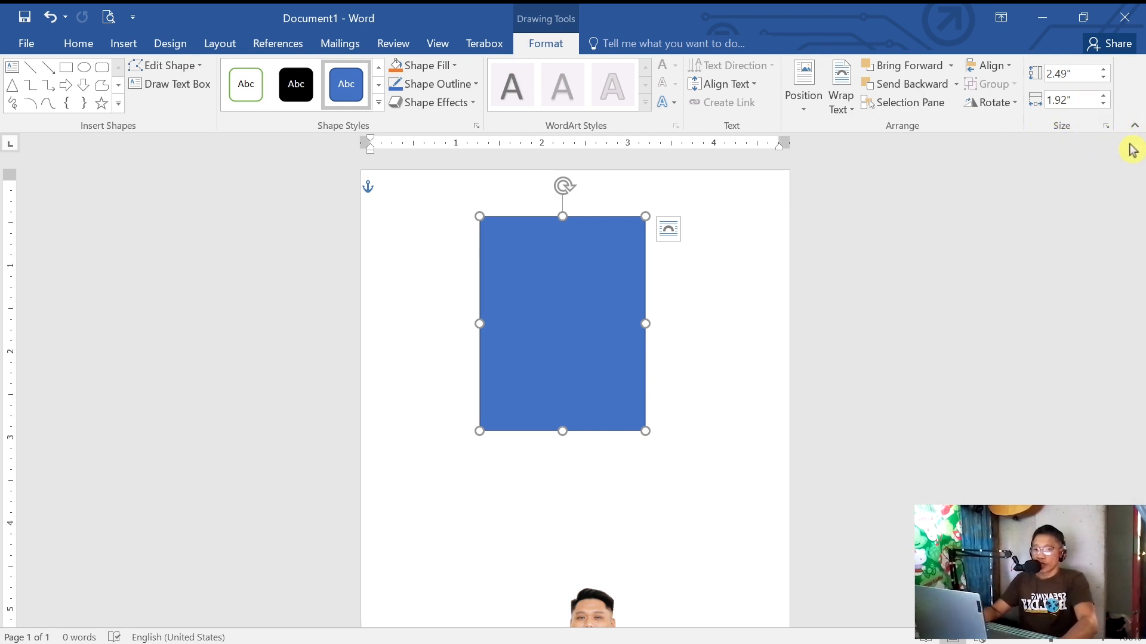
Step: Turn Lock aspect ratio on and off again in the rectangle's layout size settings, and close them
left_click(1106, 128)
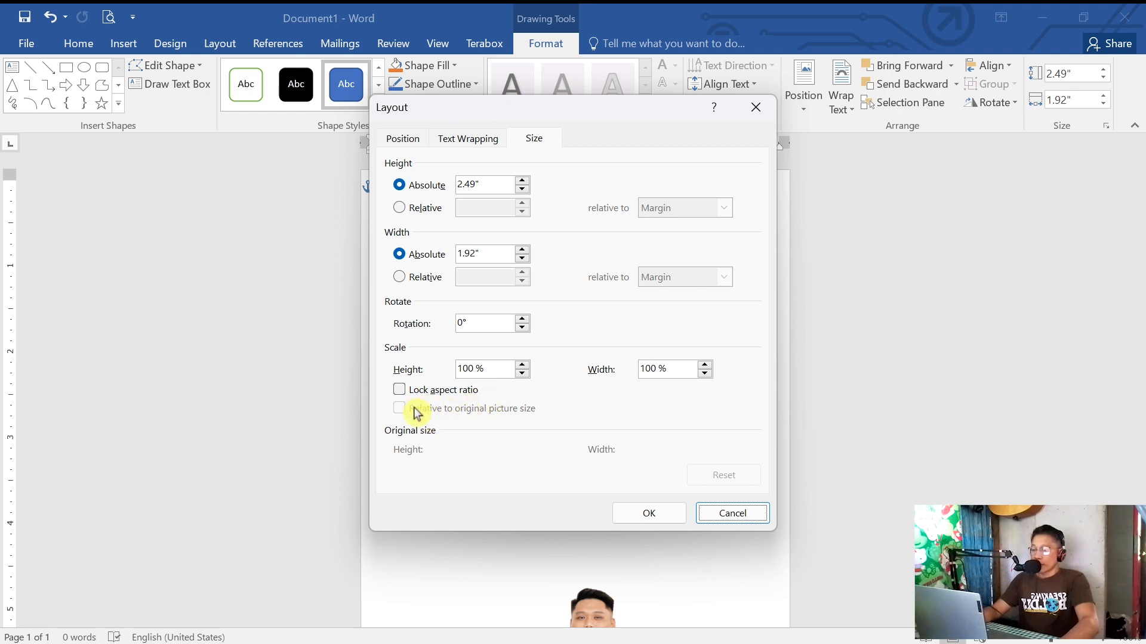
left_click(400, 392)
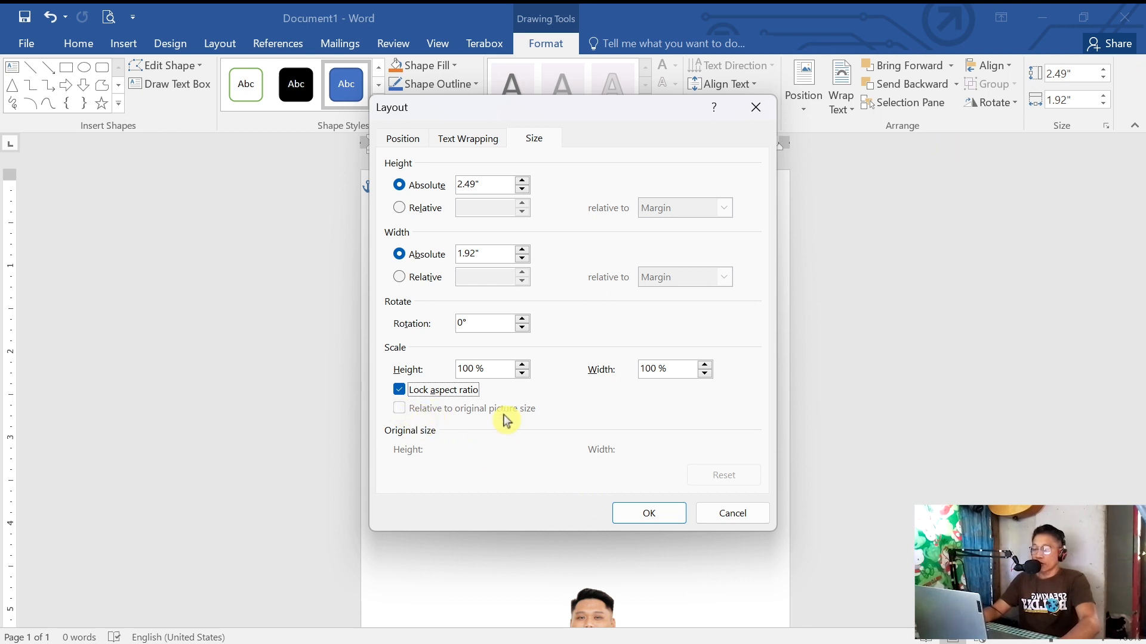
left_click(400, 391)
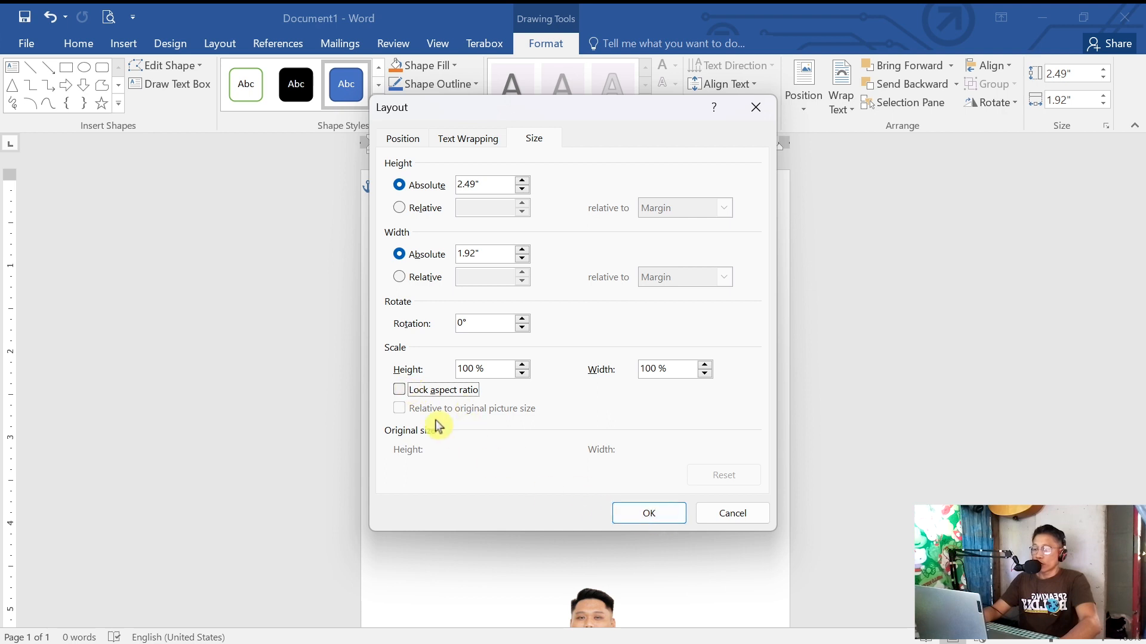
left_click(660, 514)
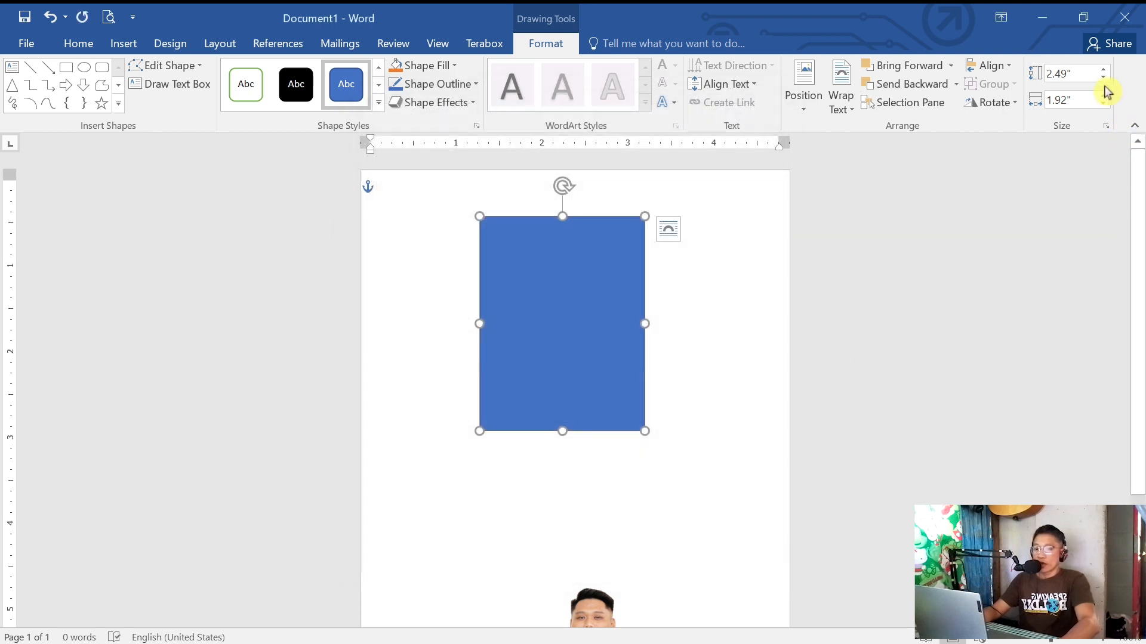
Step: Set the rectangle's height to 1.77 in and its width to 1.37 in
left_click(1089, 73)
left_click(1047, 76)
left_click_drag(1069, 74, 1013, 74)
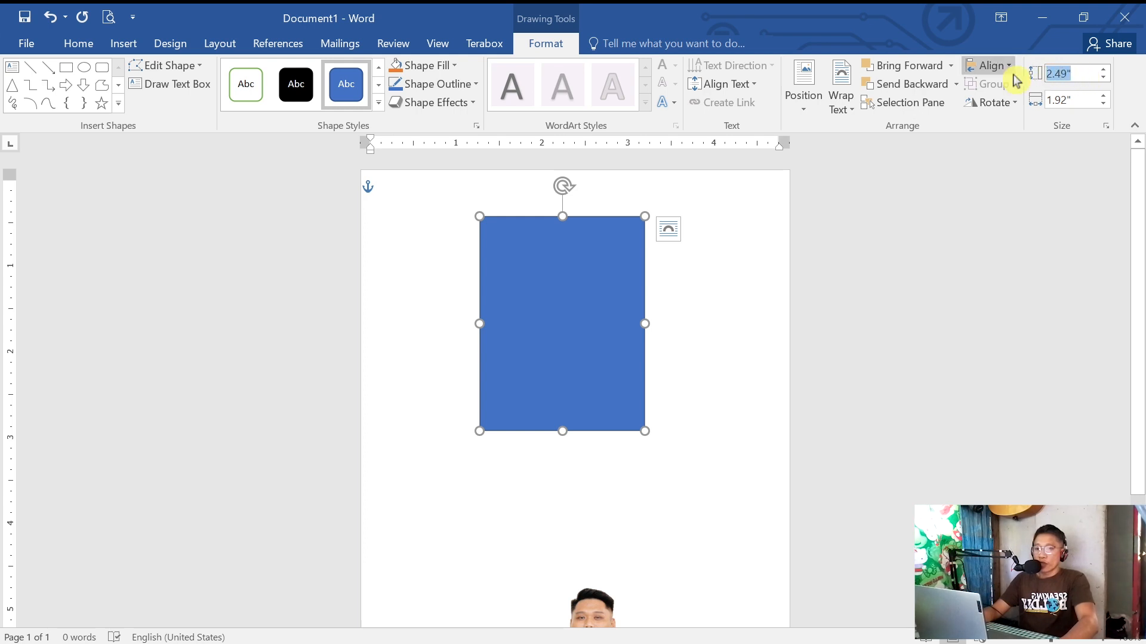
type("1.77")
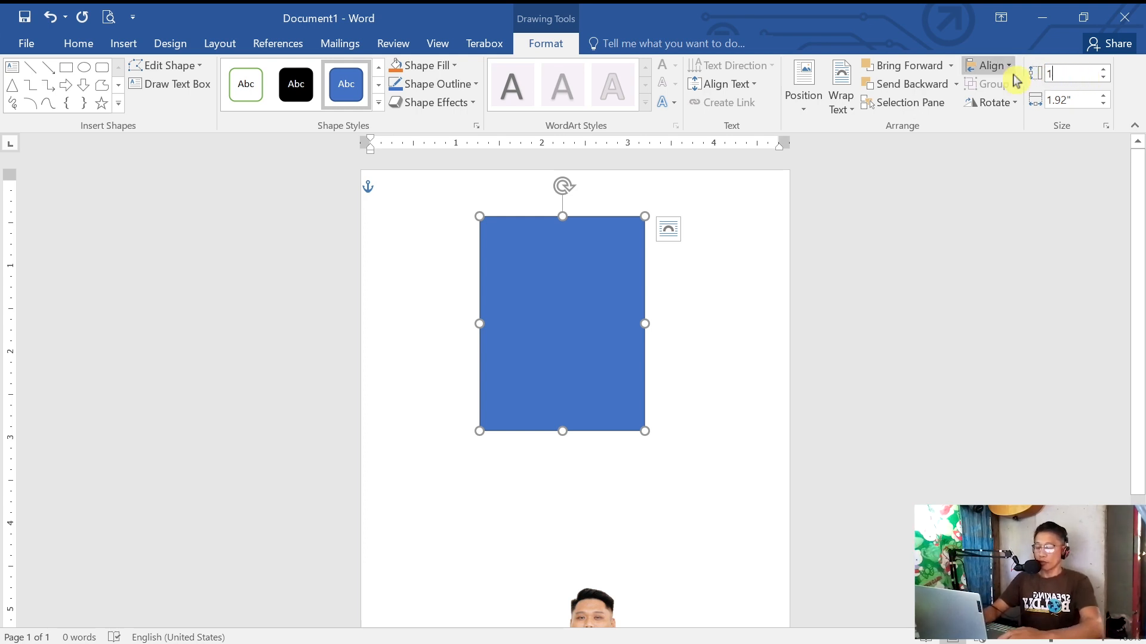
left_click(1085, 101)
left_click(1080, 99)
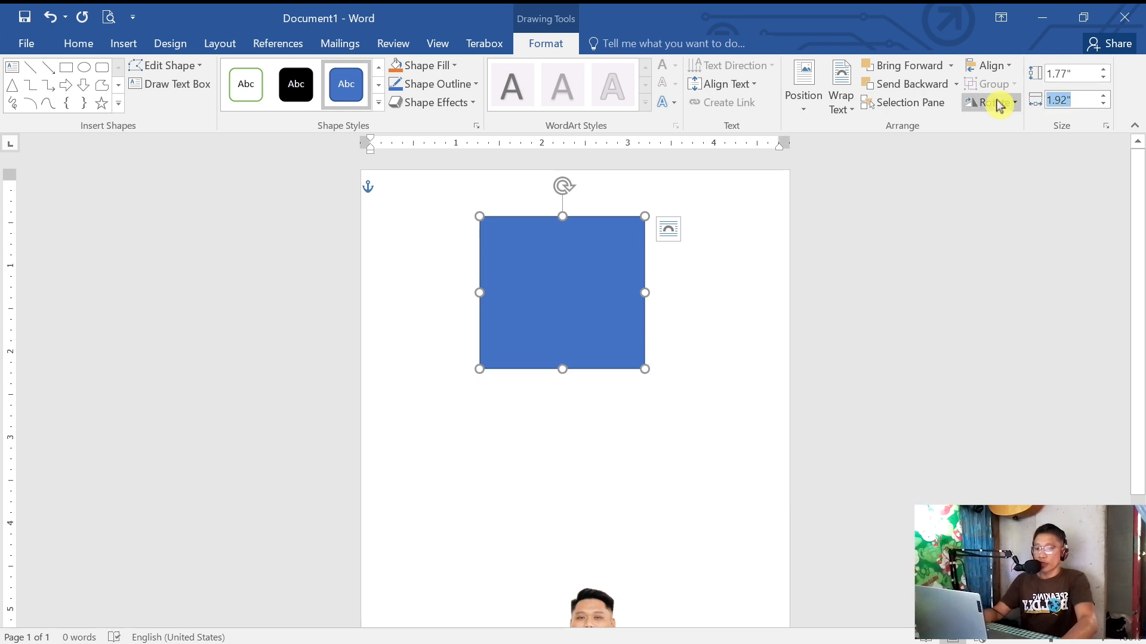
type("1.")
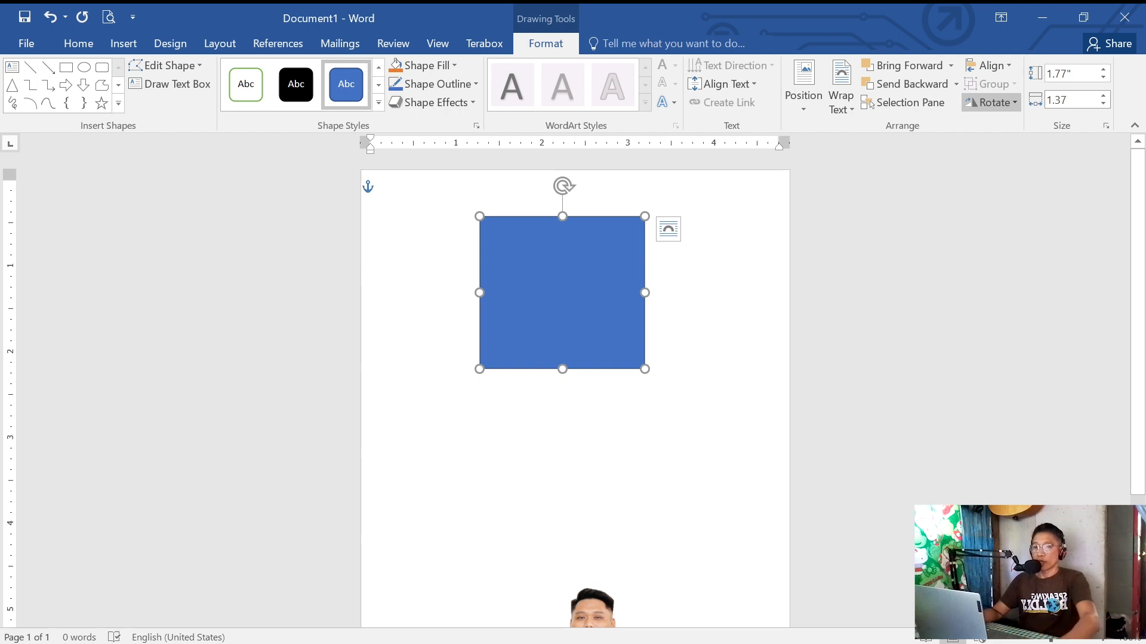
type("37")
left_click(1008, 248)
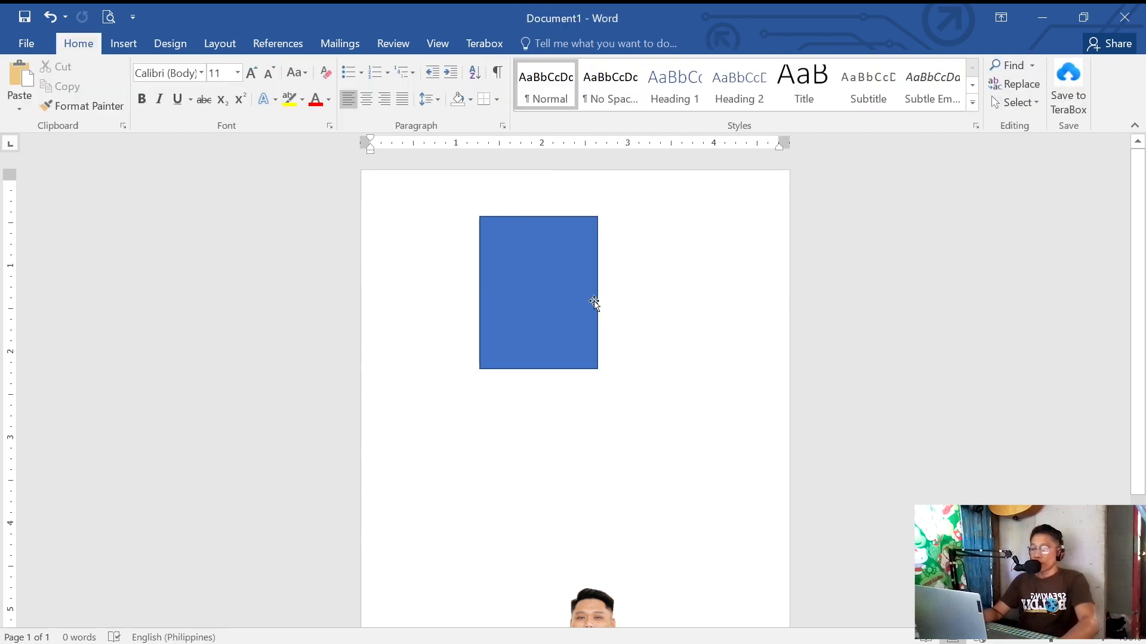
Step: Move the rectangle slightly down and toward the horizontal center of the page
left_click(555, 305)
left_click_drag(555, 302, 595, 333)
scroll(682, 493, "down", 2)
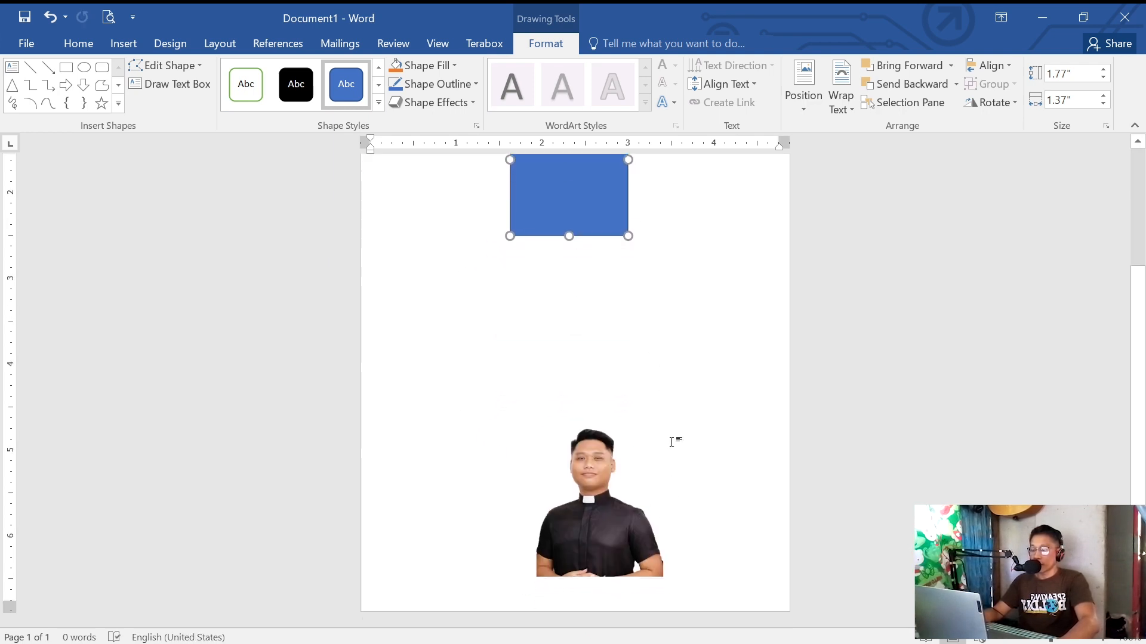
scroll(674, 436, "up", 2)
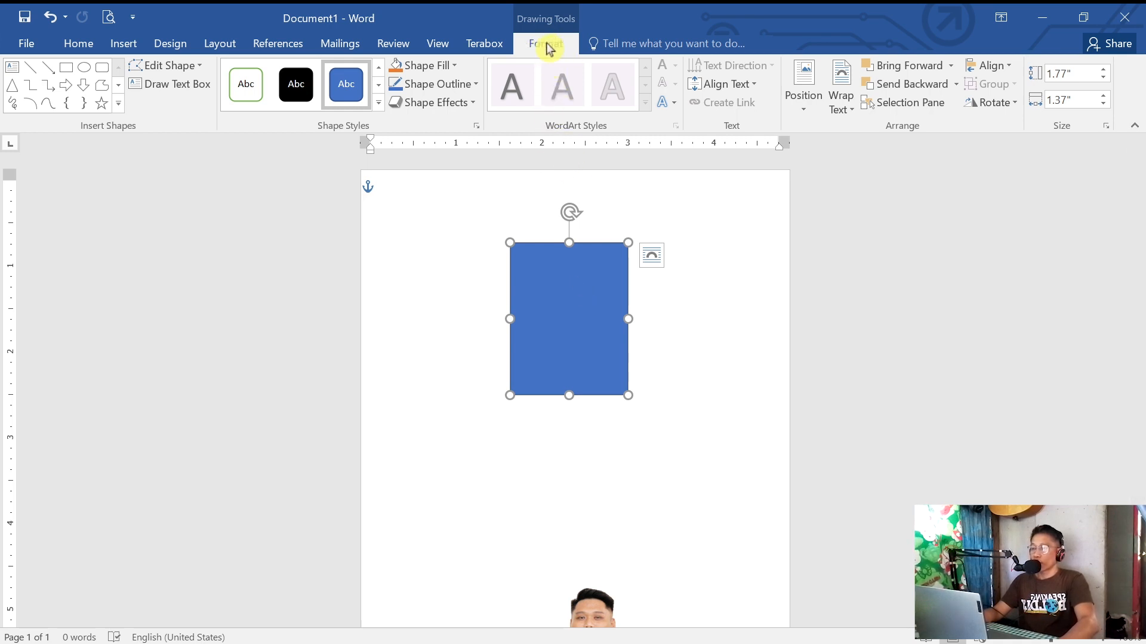
Step: Set the rectangle's fill to No Fill
left_click(455, 67)
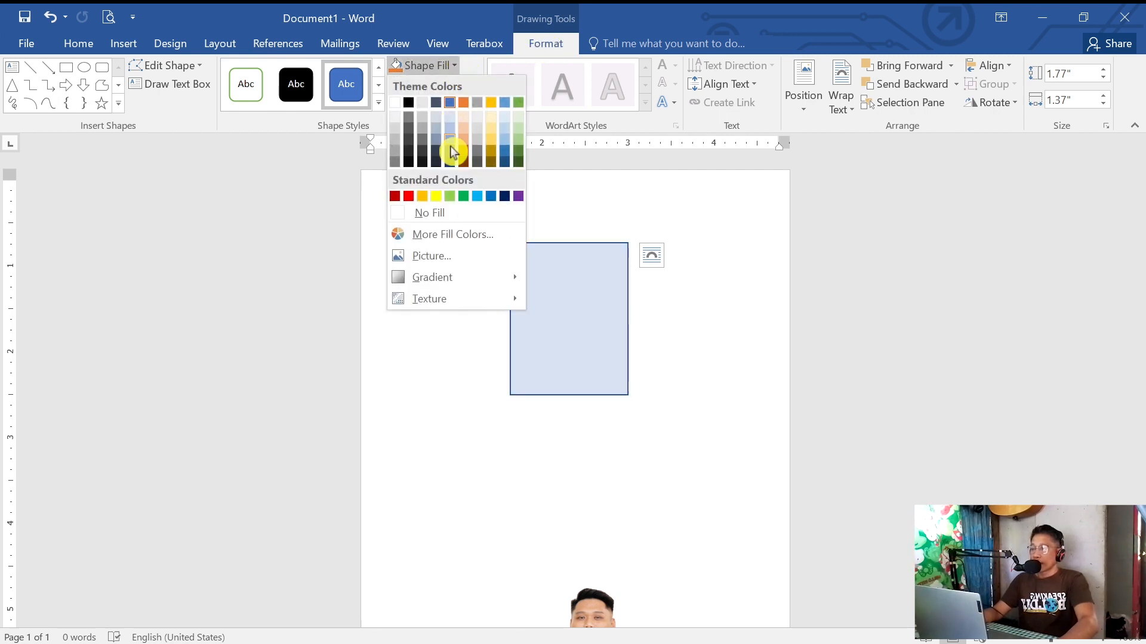
left_click(440, 215)
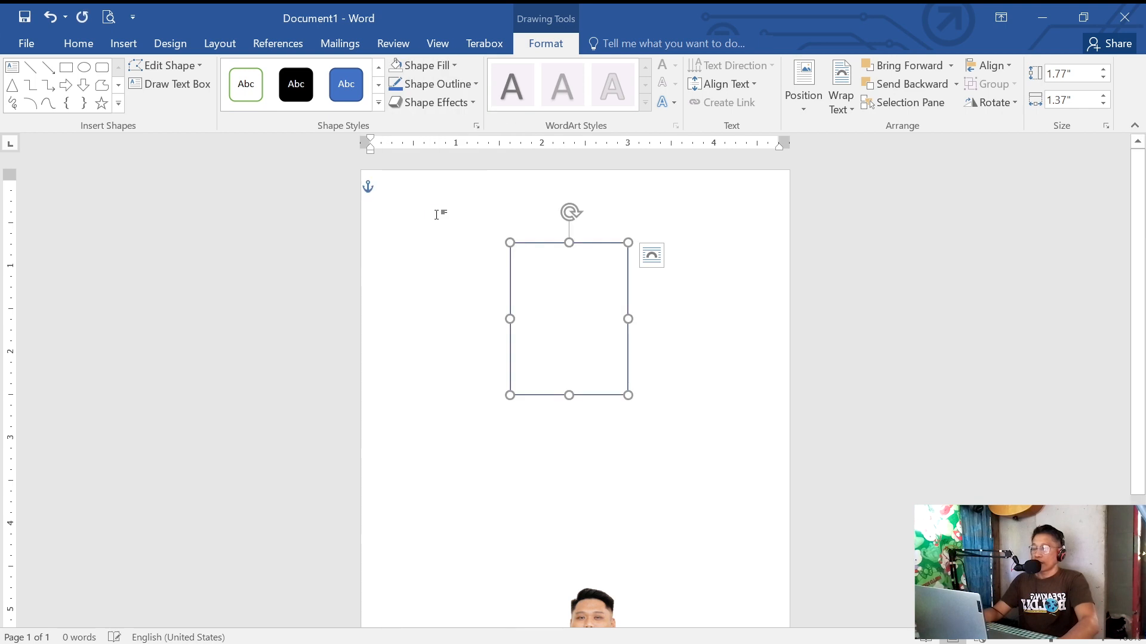
left_click(447, 326)
Step: Set the rectangle's outline weight to 1/4 pt
left_click(559, 250)
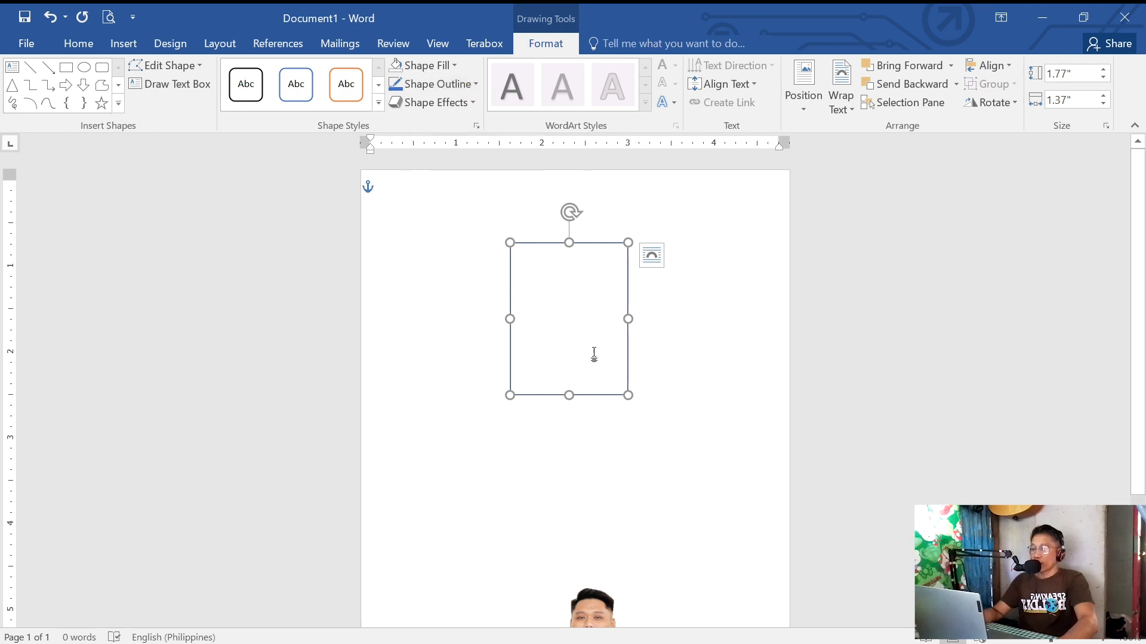
left_click(475, 88)
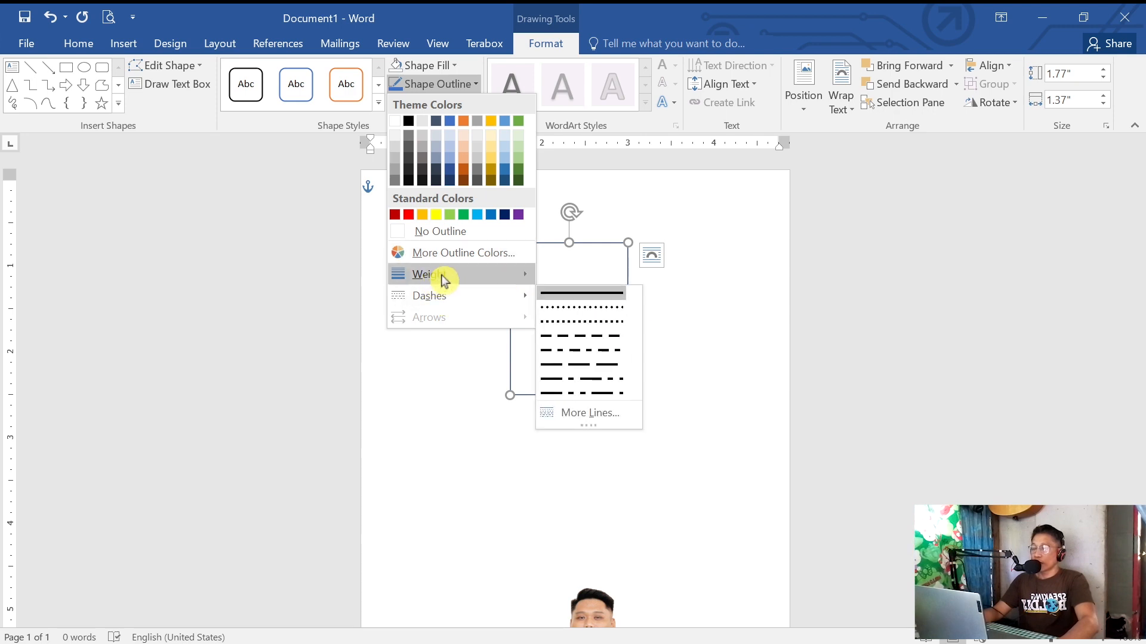
mouse_move(453, 277)
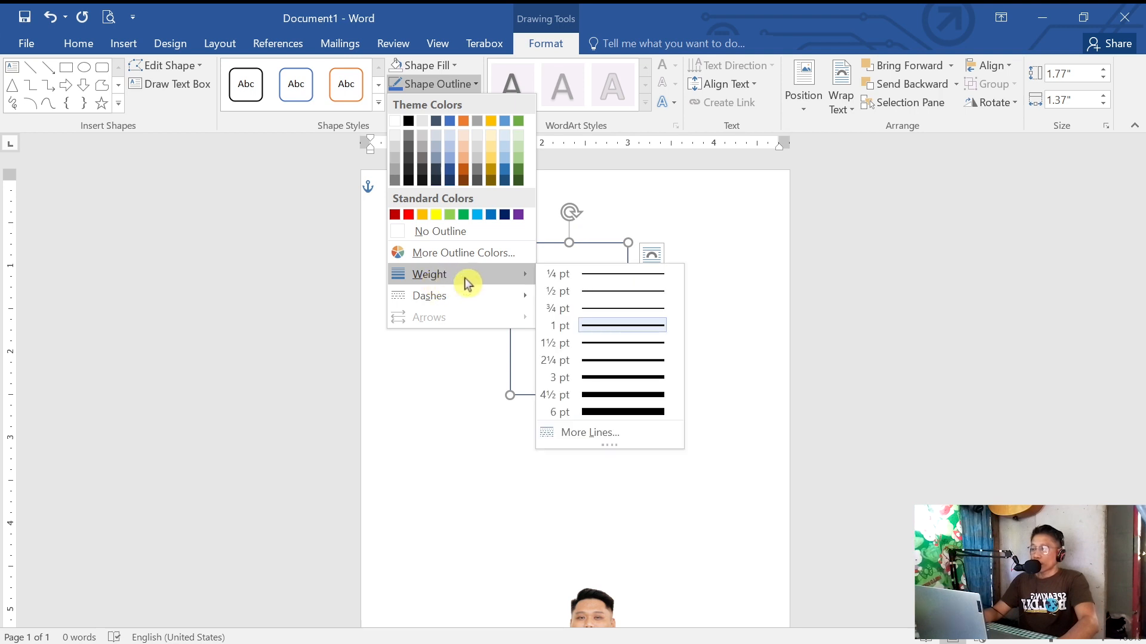
left_click(623, 283)
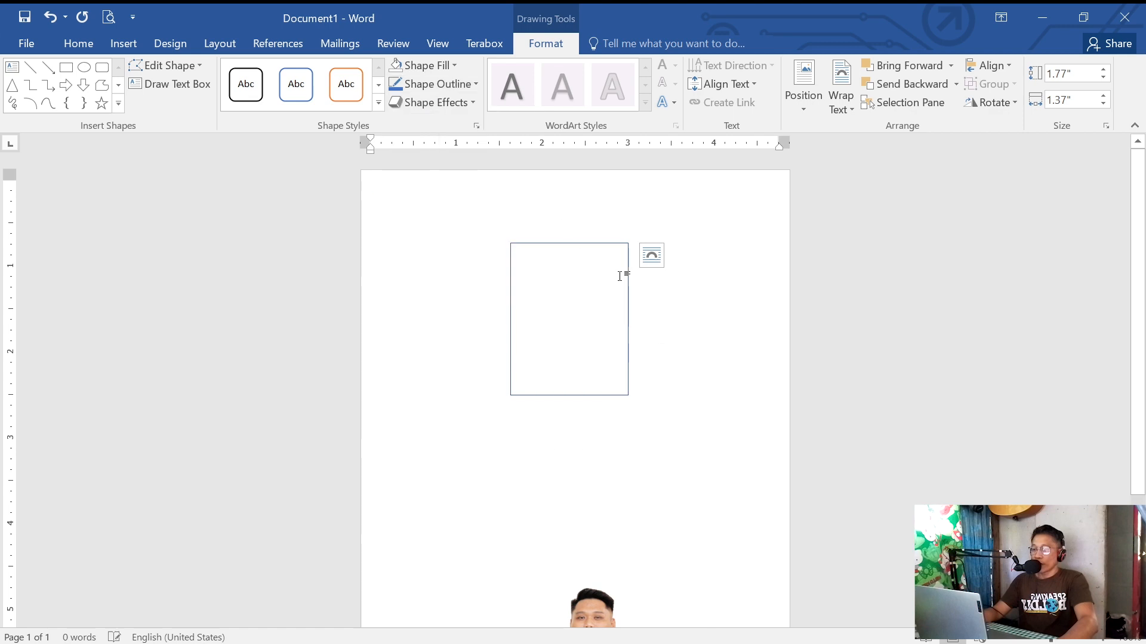
left_click(708, 301)
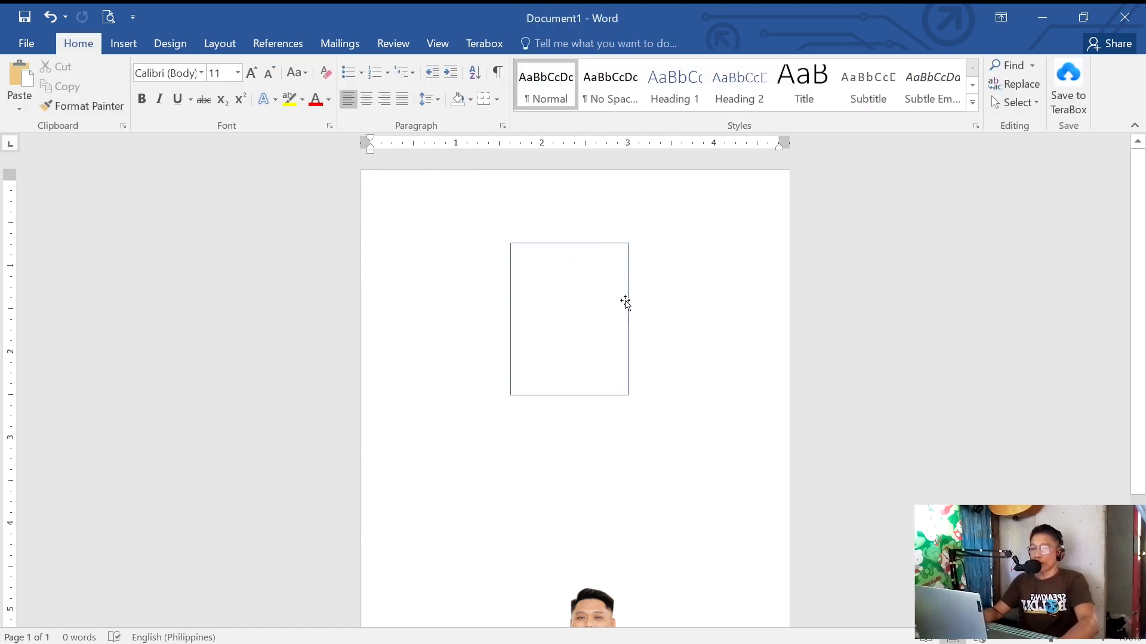
Step: Move the portrait over the rectangle and enlarge it to about 2.74 x 2.39 in, with the head and shoulders inside the frame
scroll(633, 391, "down", 5)
scroll(646, 398, "up", 2)
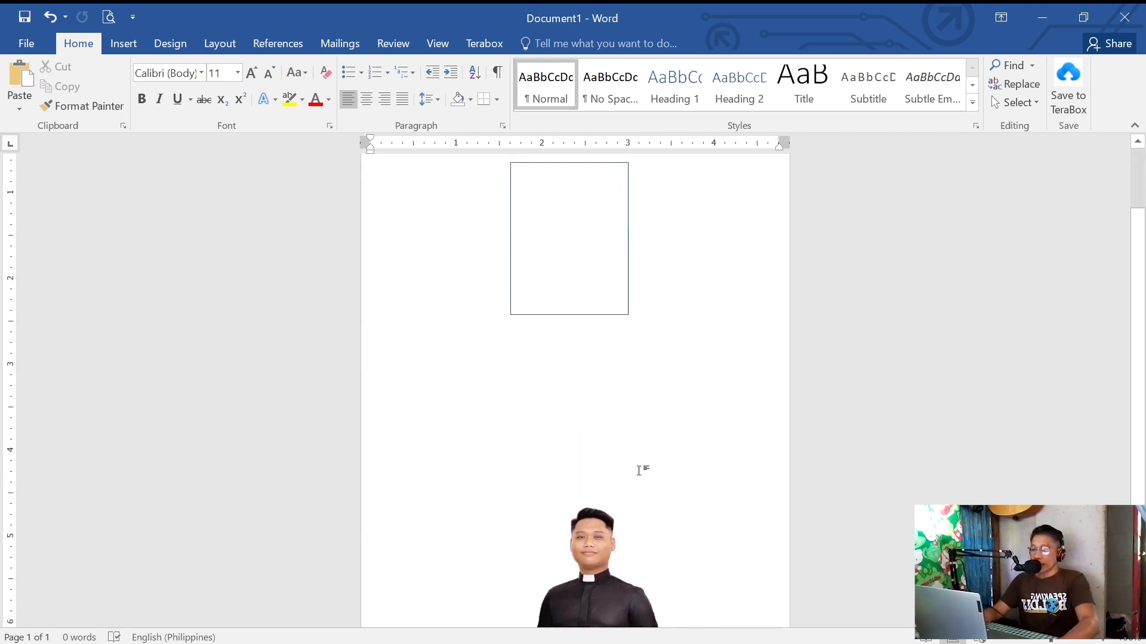
left_click_drag(599, 546, 570, 201)
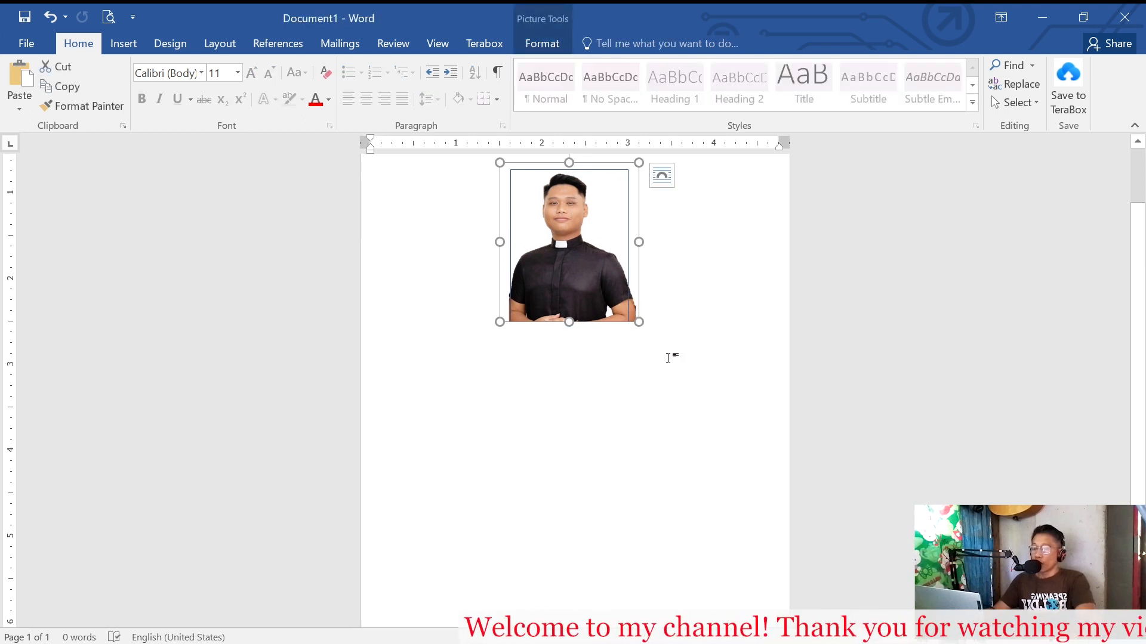
left_click_drag(639, 322, 697, 401)
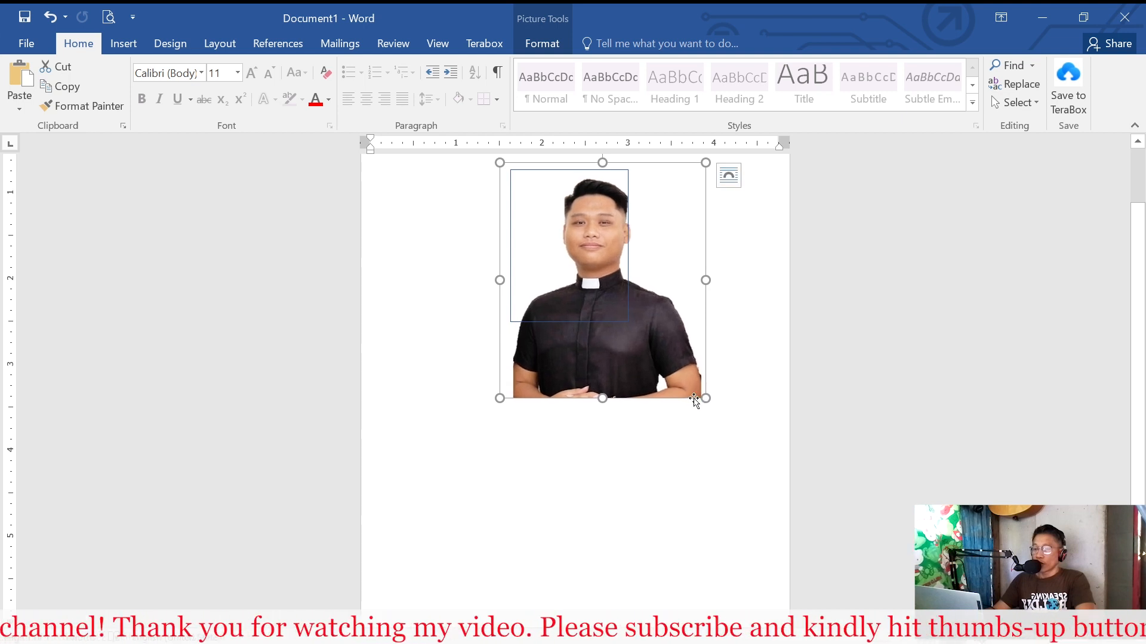
scroll(708, 515, "up", 1)
left_click_drag(659, 457, 635, 452)
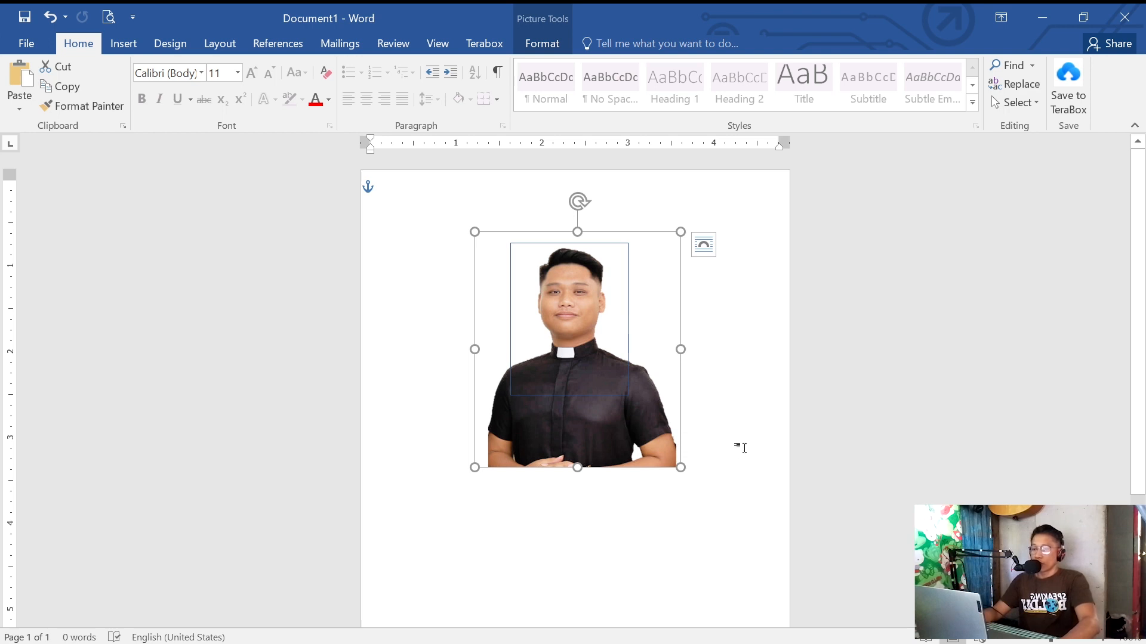
Step: Nudge the portrait slightly down and to the left to fine-tune the head's position in the rectangle
key("ctrl+z")
key("ctrl+z")
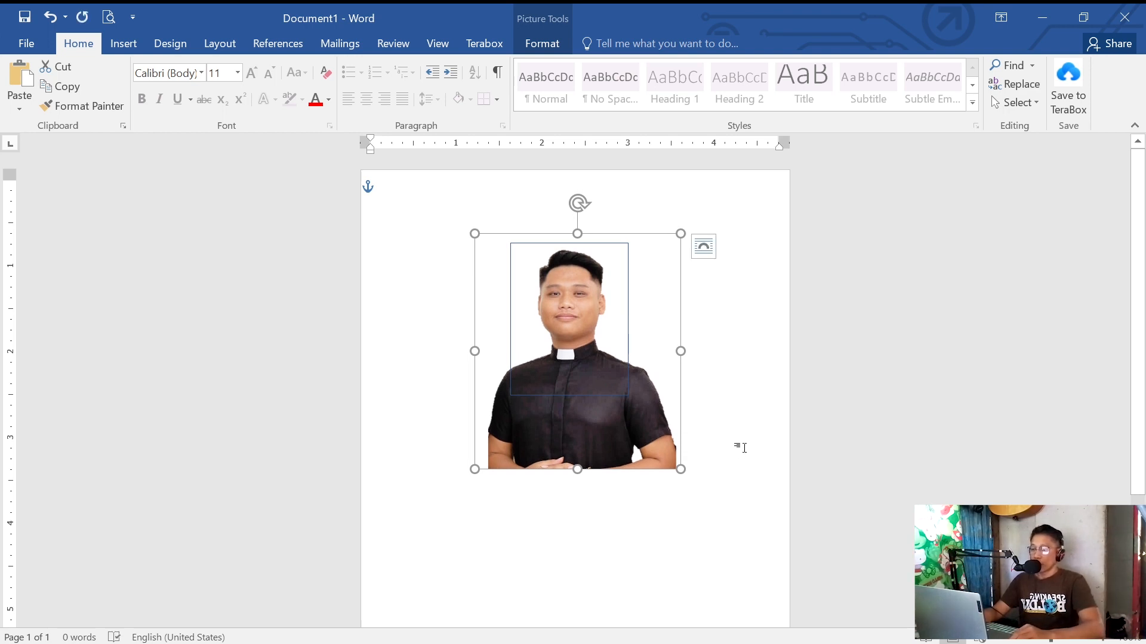
left_click(739, 494)
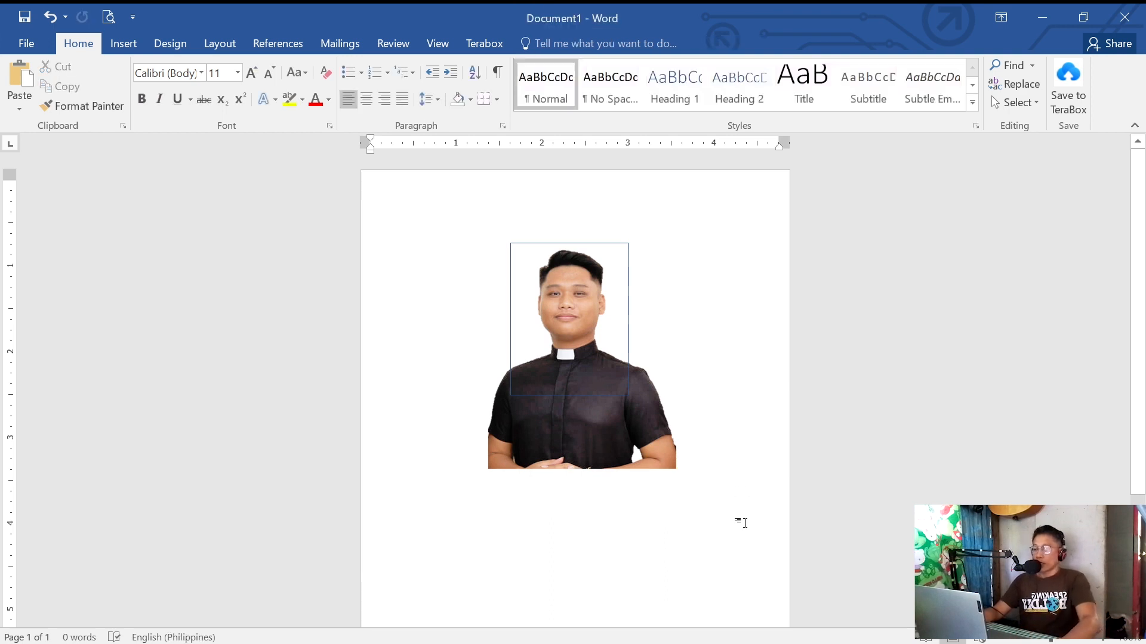
left_click(606, 356)
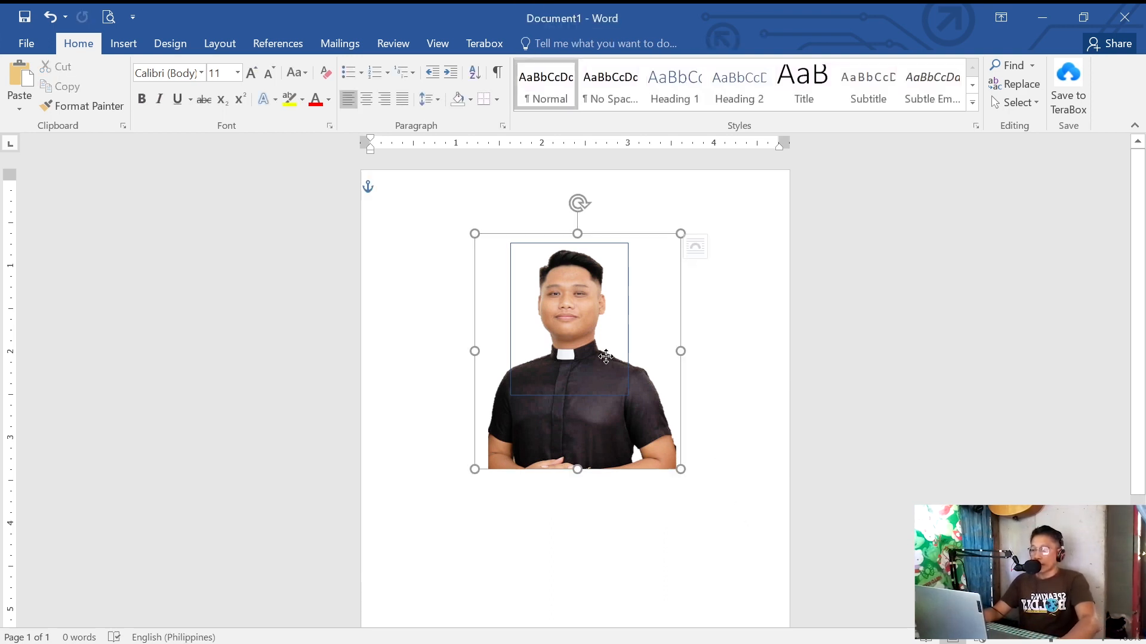
key("ctrl+Left")
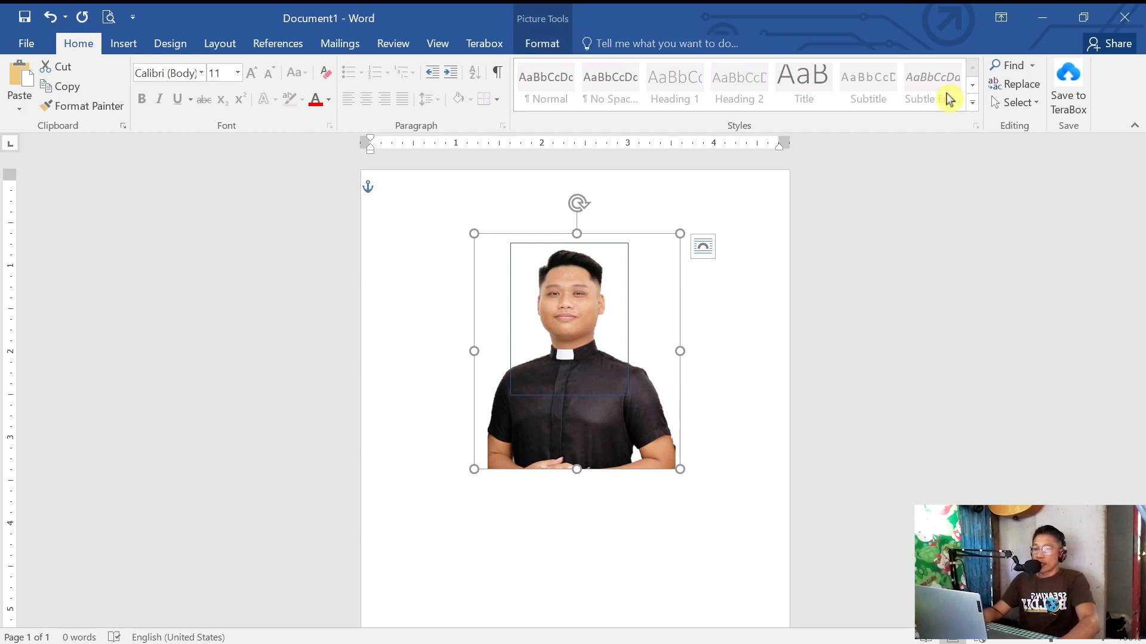
Step: Crop the portrait on all four sides to the rectangle's edges, giving 1.77 x 1.37 in
left_click(553, 45)
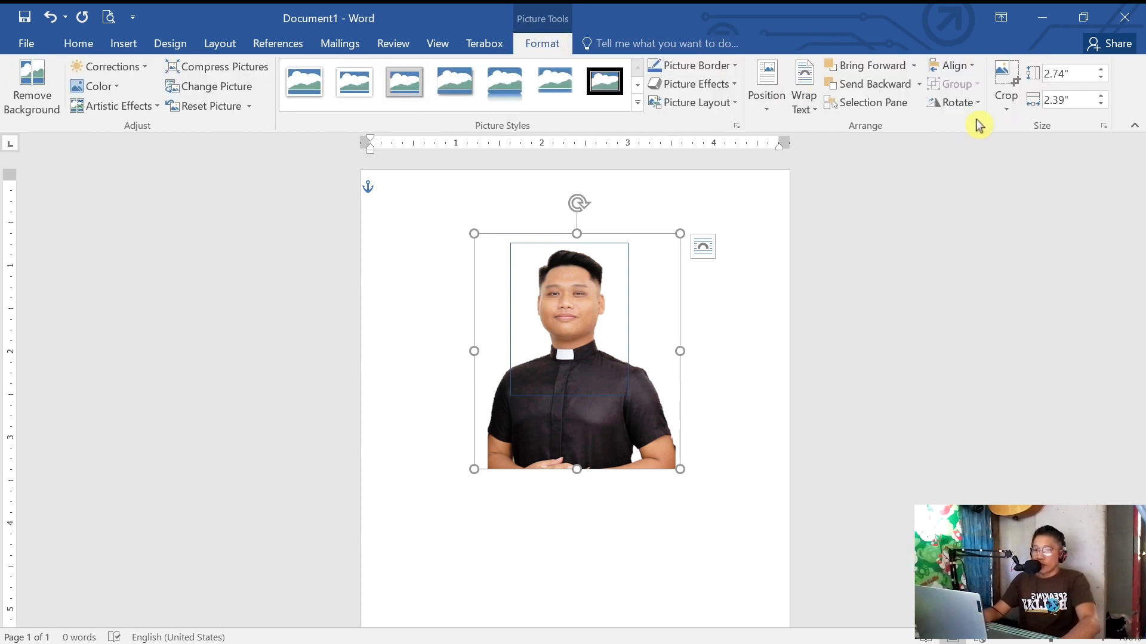
left_click(1007, 111)
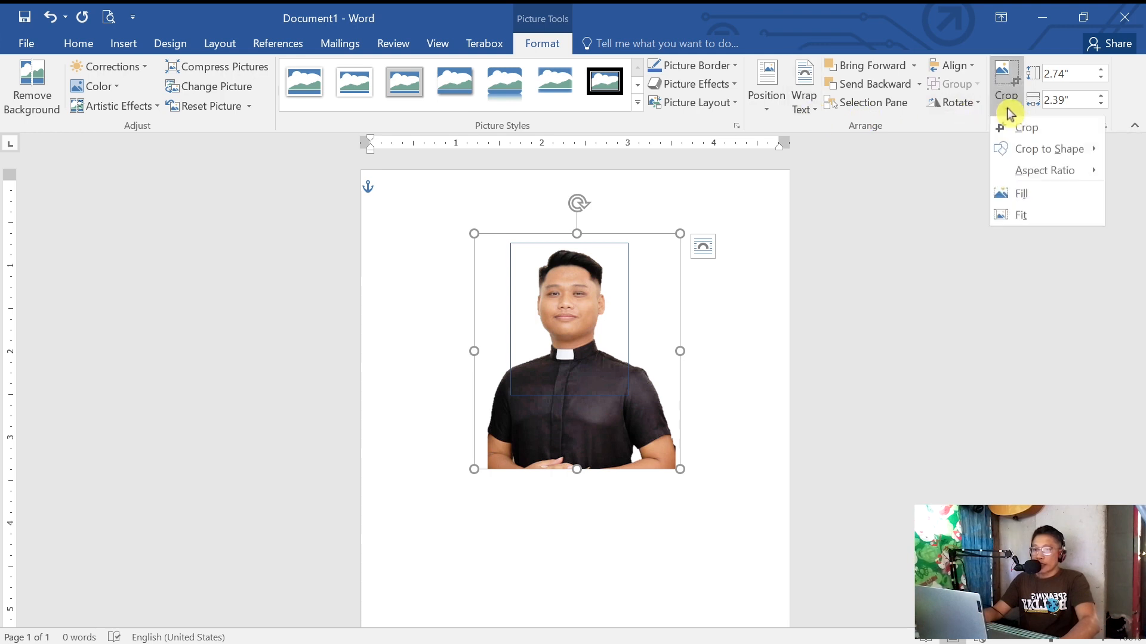
left_click(1026, 128)
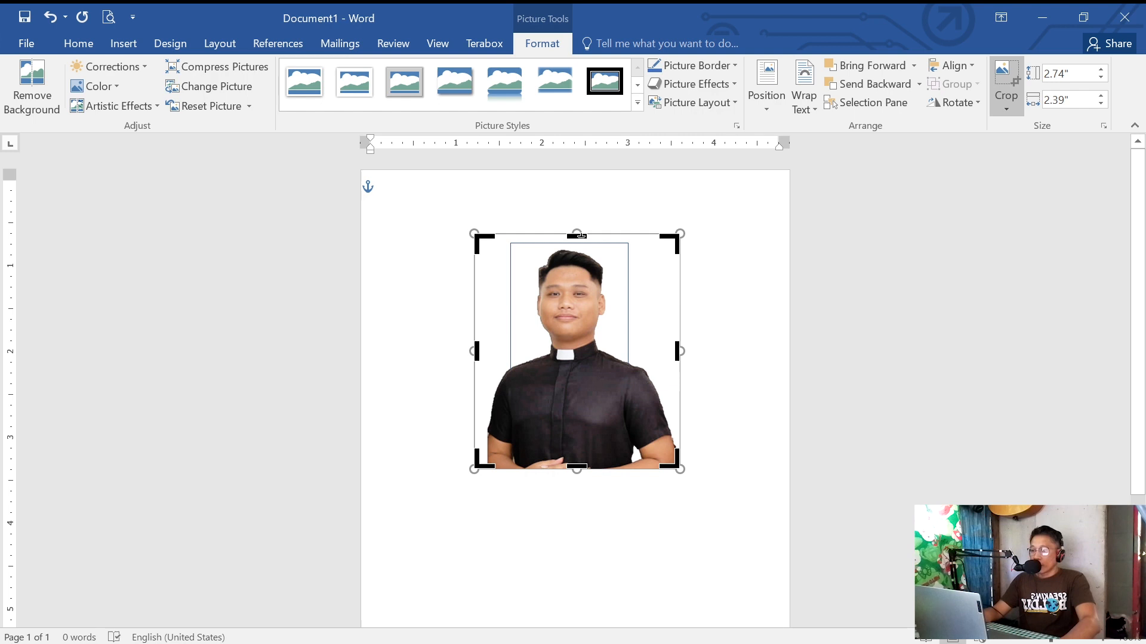
left_click_drag(581, 237, 582, 243)
left_click_drag(476, 356, 512, 352)
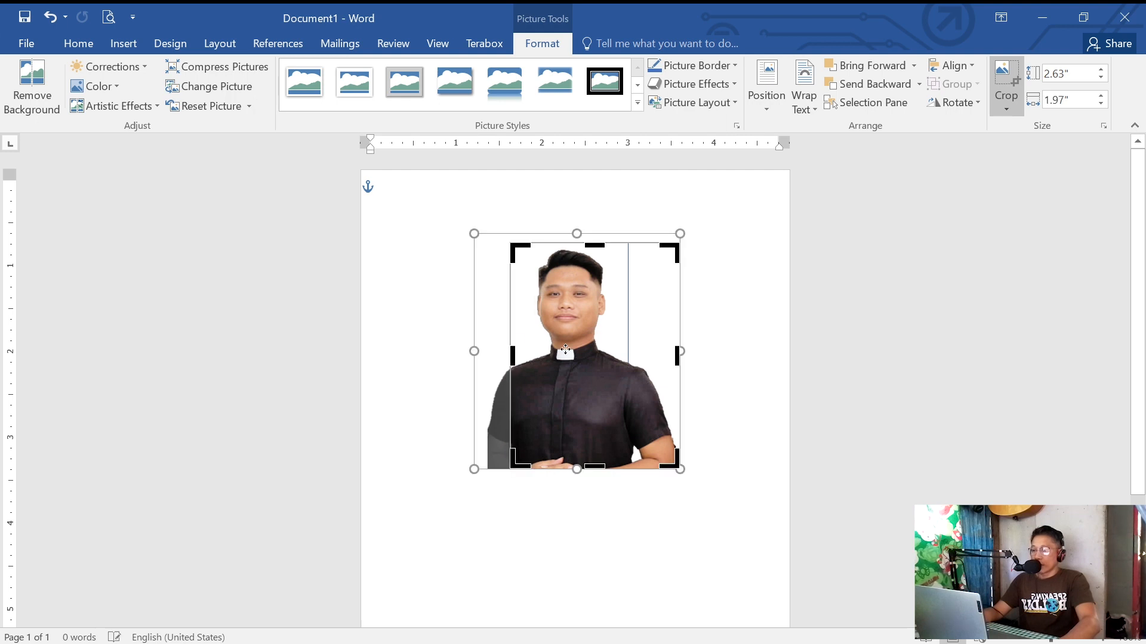
left_click_drag(679, 355, 629, 353)
left_click_drag(576, 468, 572, 394)
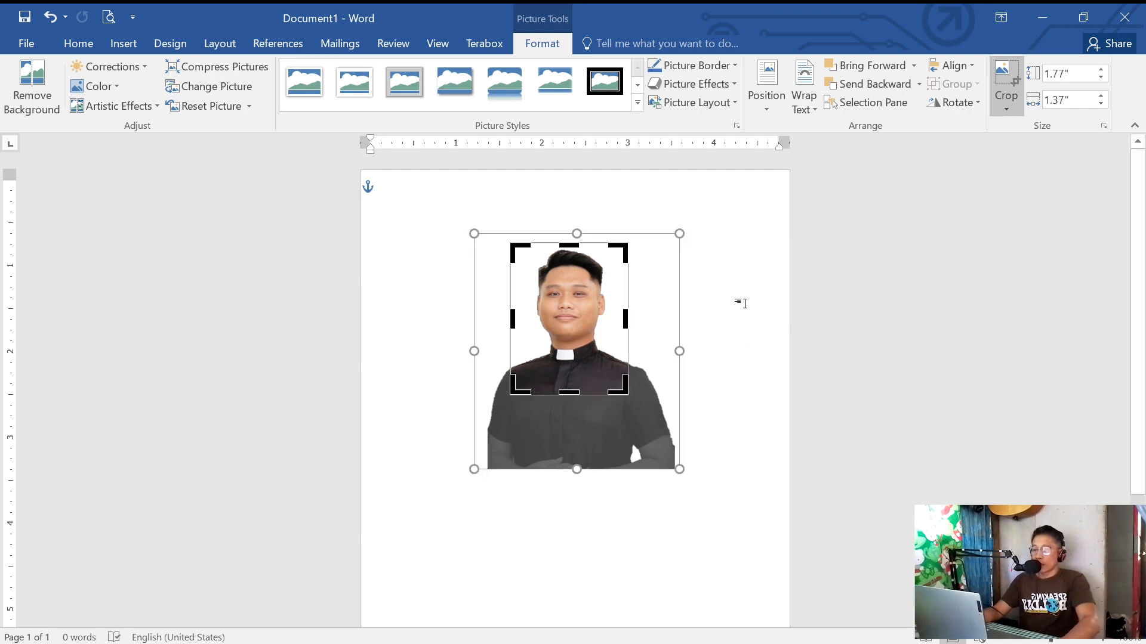
left_click(738, 302)
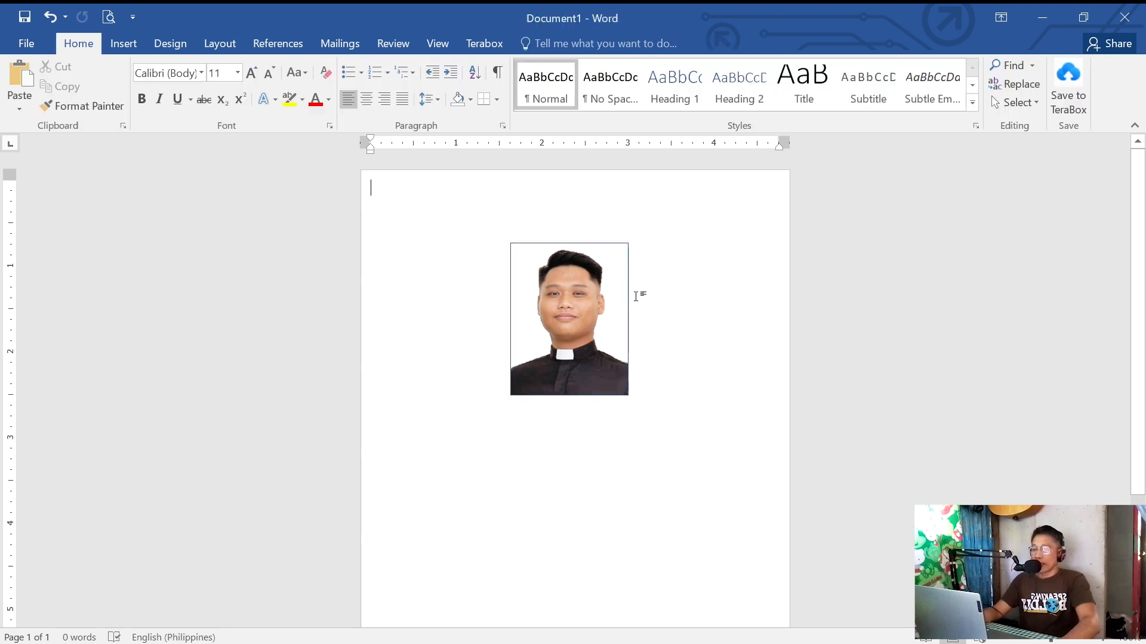
Step: Move the rectangle frame off the portrait and delete it
mouse_move(625, 299)
left_mouse_down()
mouse_move(685, 384)
mouse_move(775, 434)
mouse_move(756, 437)
left_mouse_up()
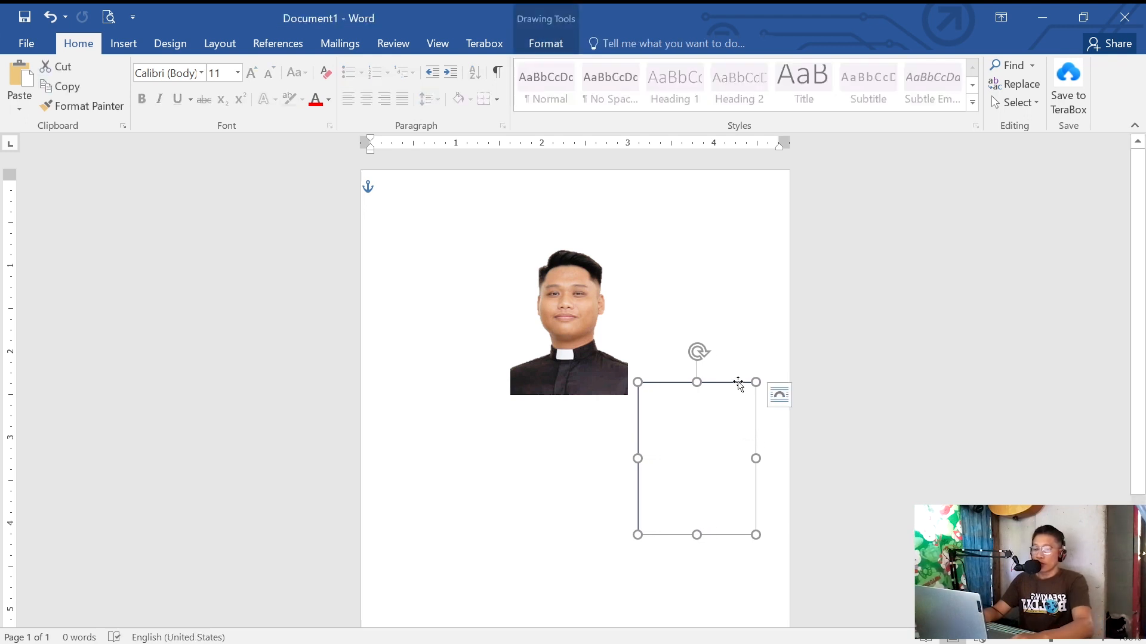
key("ctrl+z")
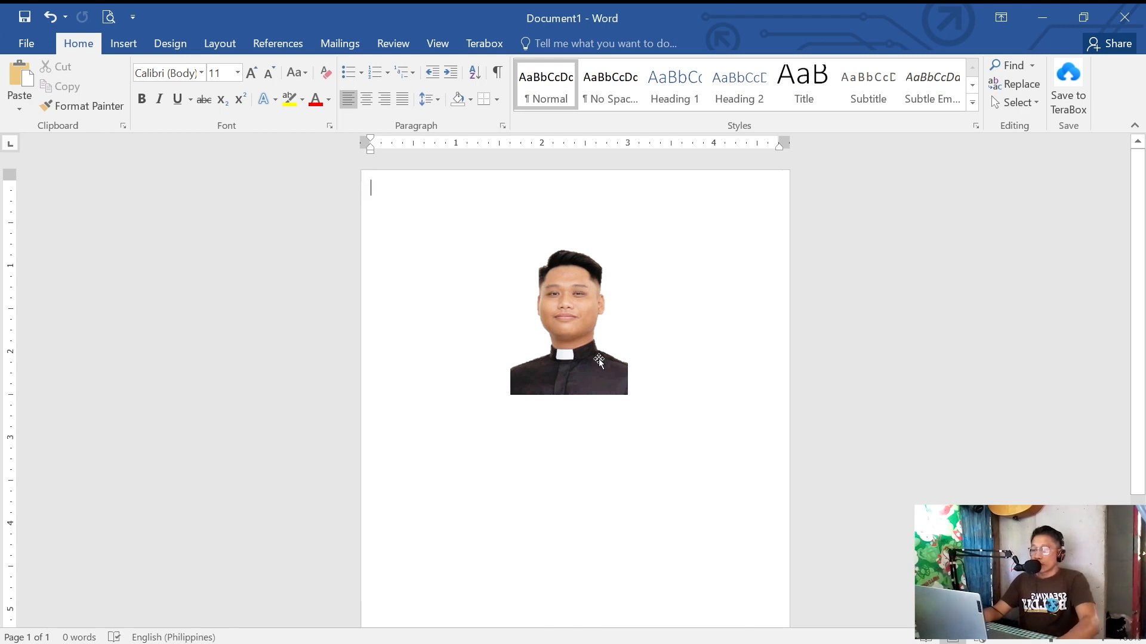
Step: Give the cropped portrait a 1/4 pt picture border and move it slightly up and to the left
left_click(600, 361)
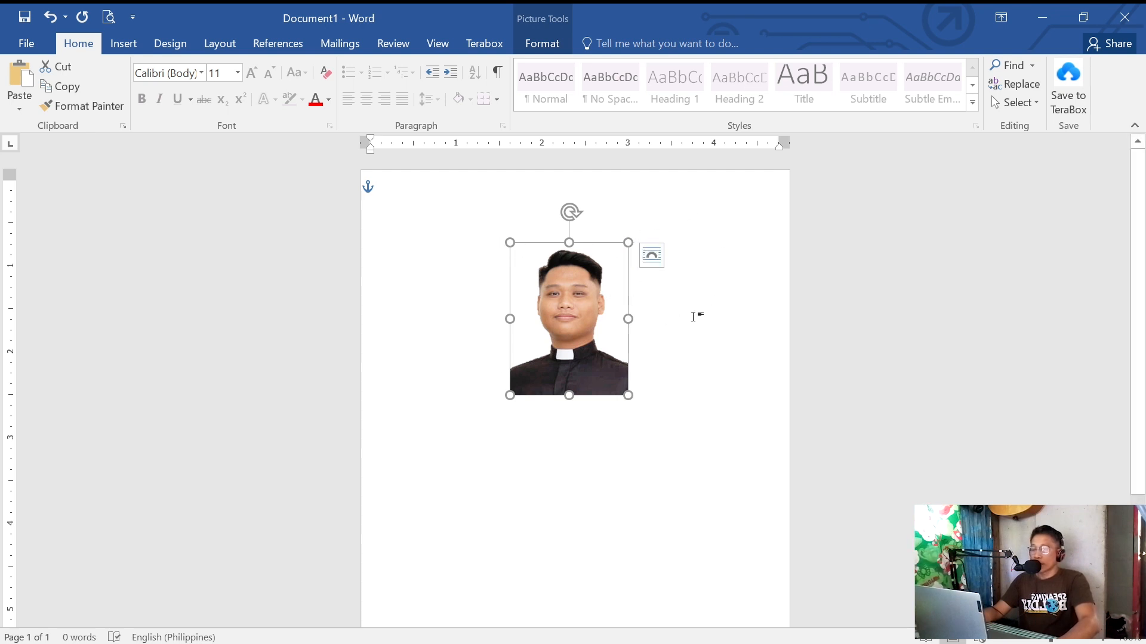
left_click(544, 45)
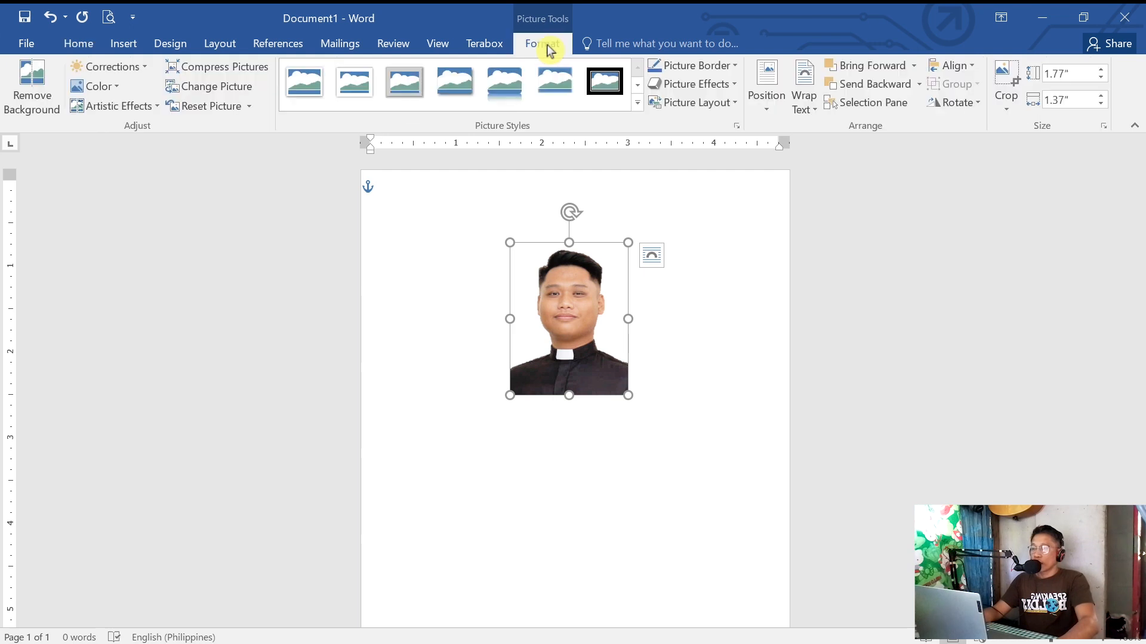
left_click(740, 67)
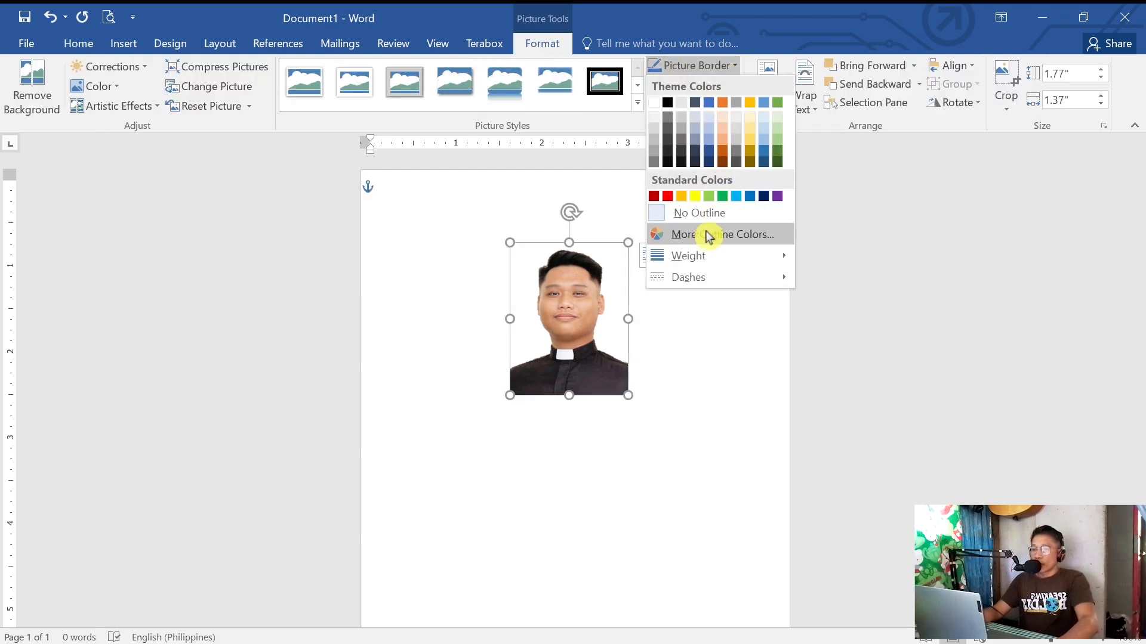
mouse_move(696, 257)
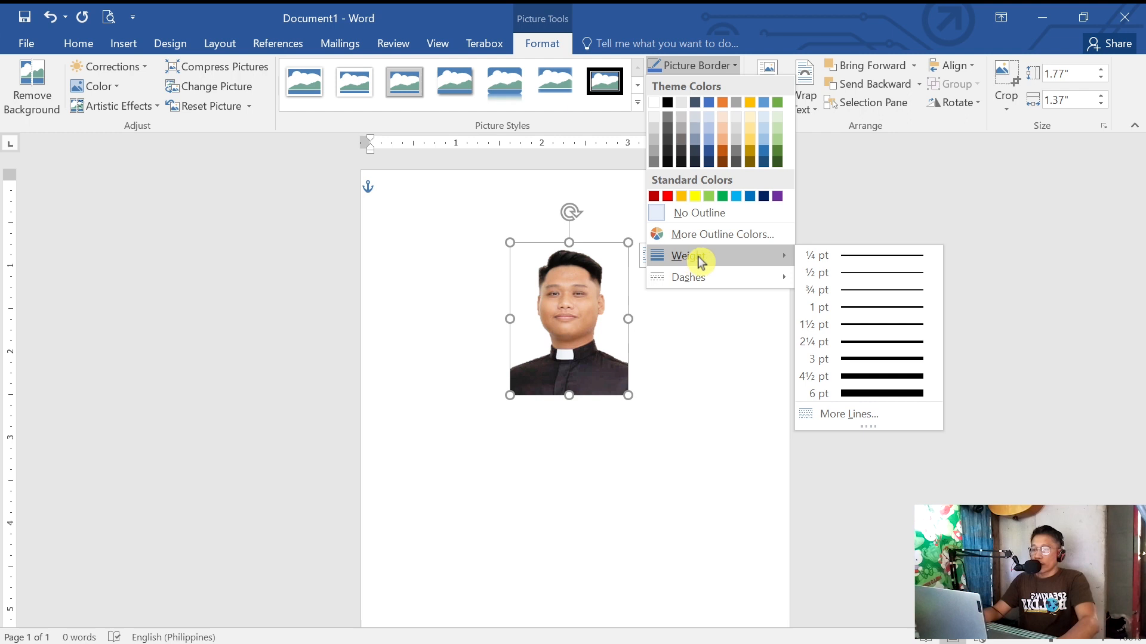
left_click(893, 261)
left_click(743, 335)
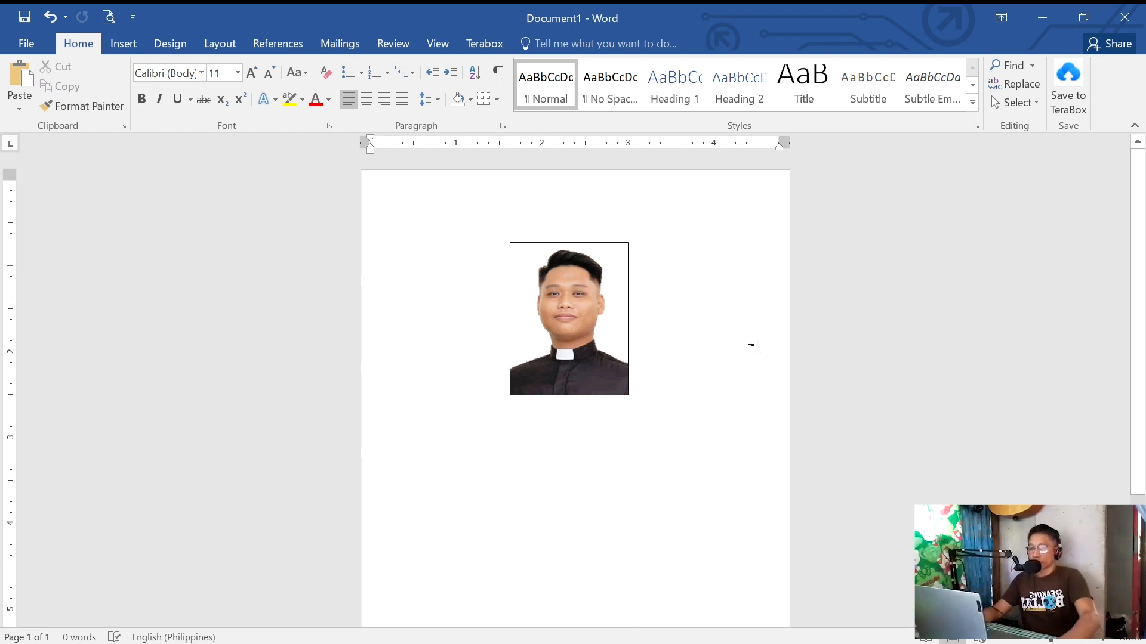
left_click_drag(577, 355, 571, 325)
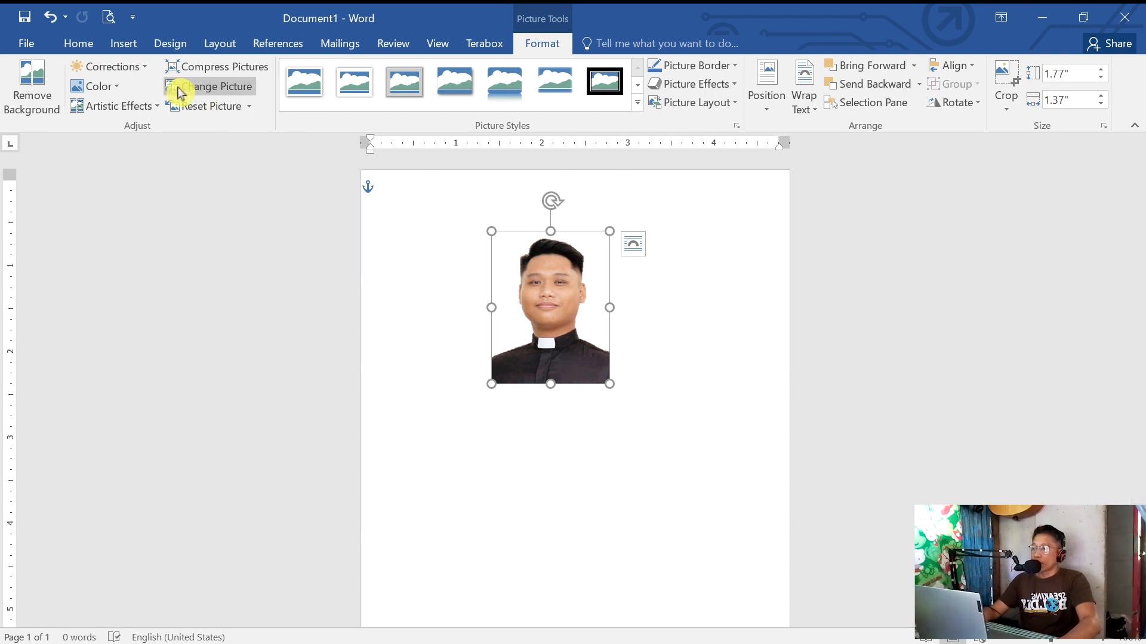
Step: Look through the Corrections, Color and Artistic Effects options for the portrait without applying any
left_click(134, 70)
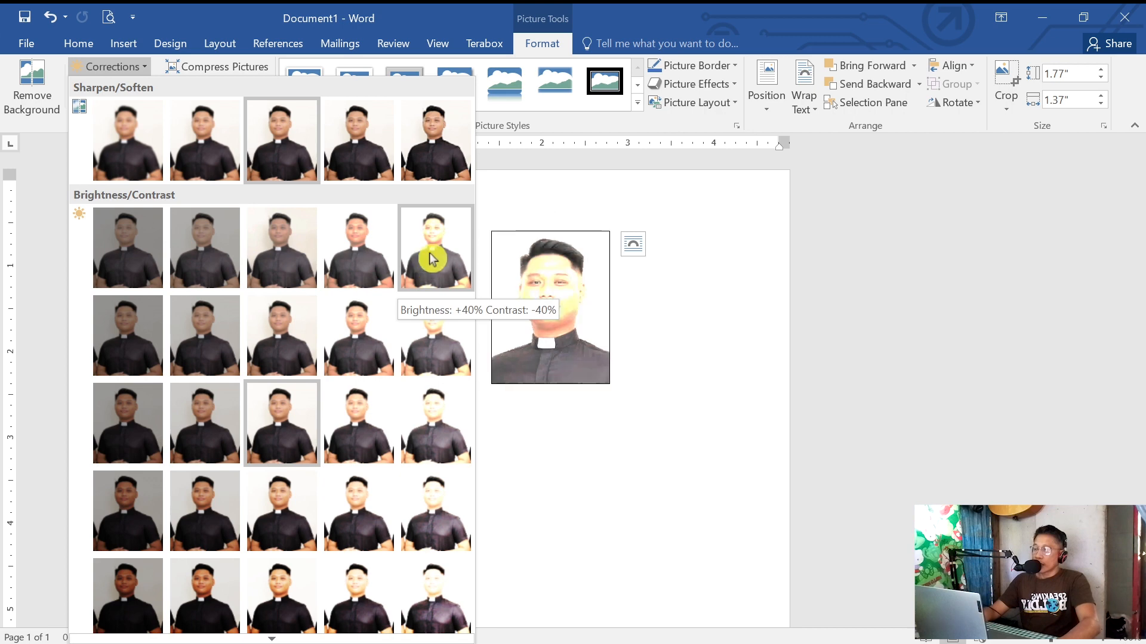
scroll(268, 370, "down", 1)
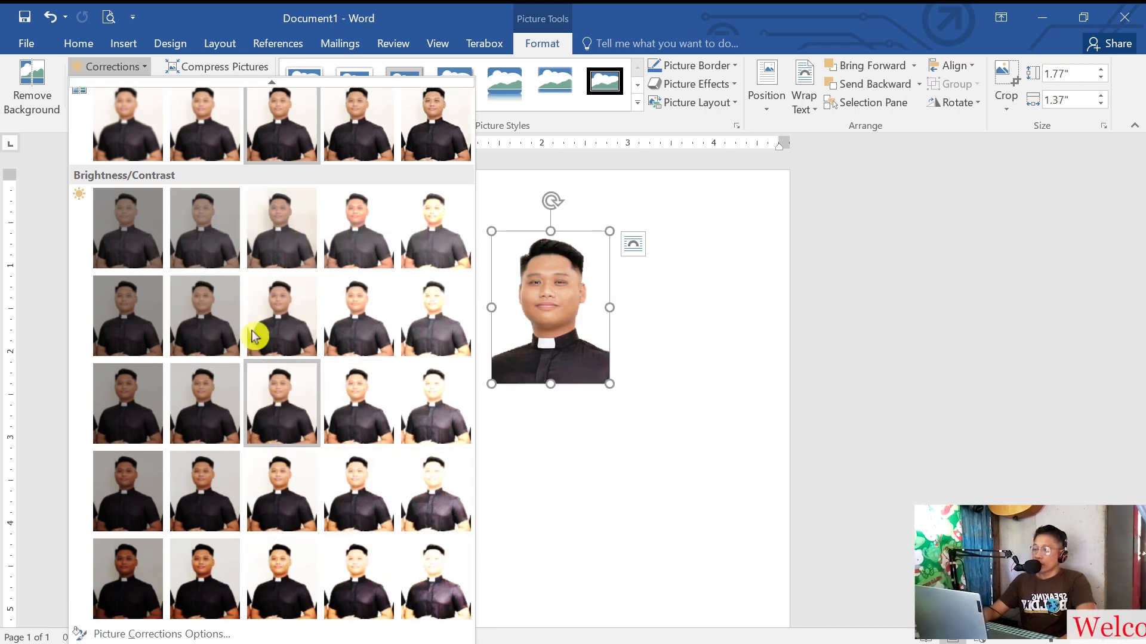
left_click(882, 363)
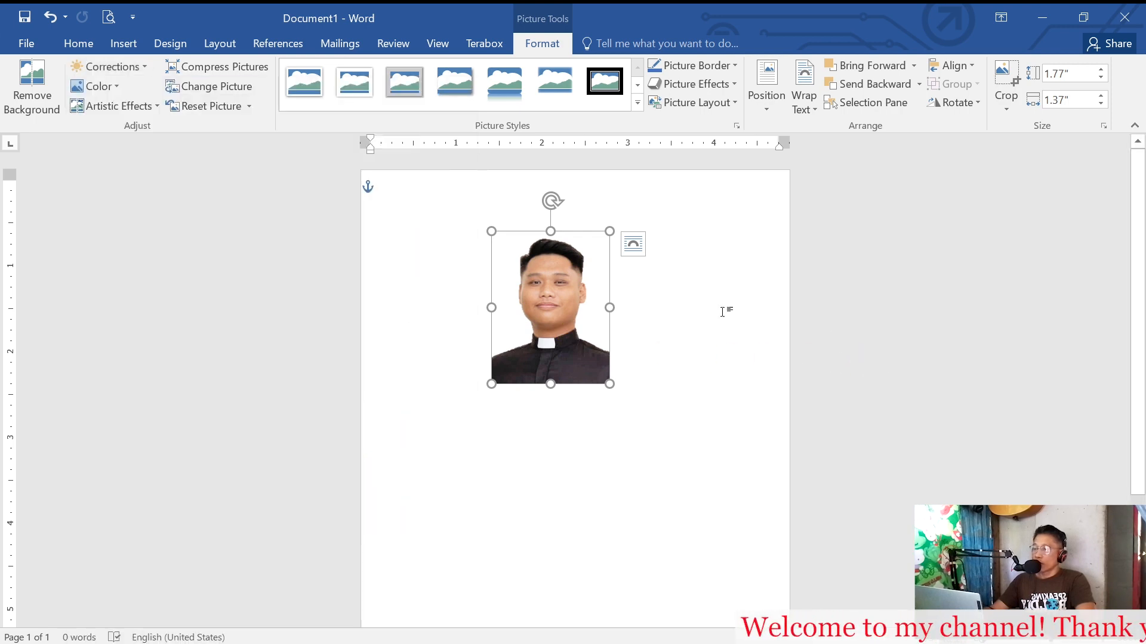
left_click(113, 87)
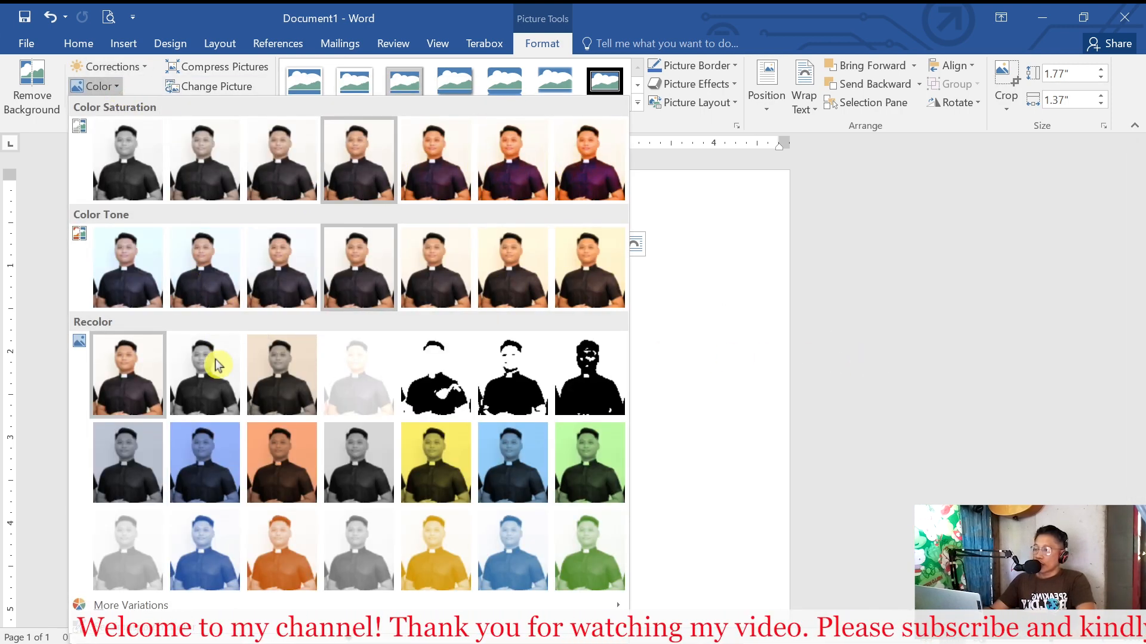
scroll(382, 466, "down", 1)
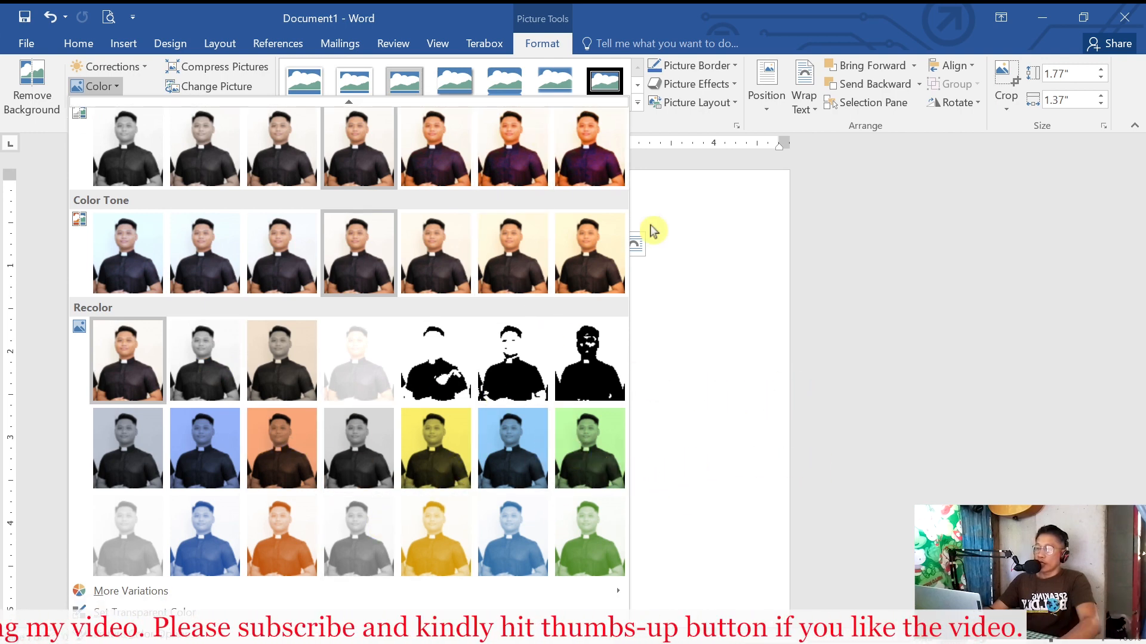
left_click(765, 308)
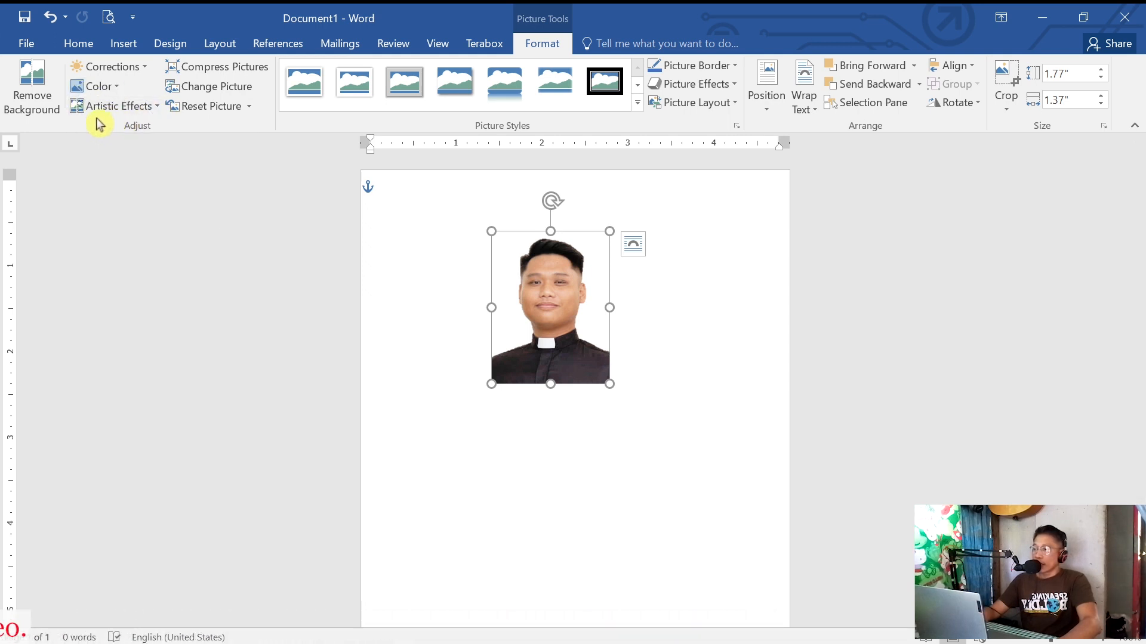
left_click(146, 108)
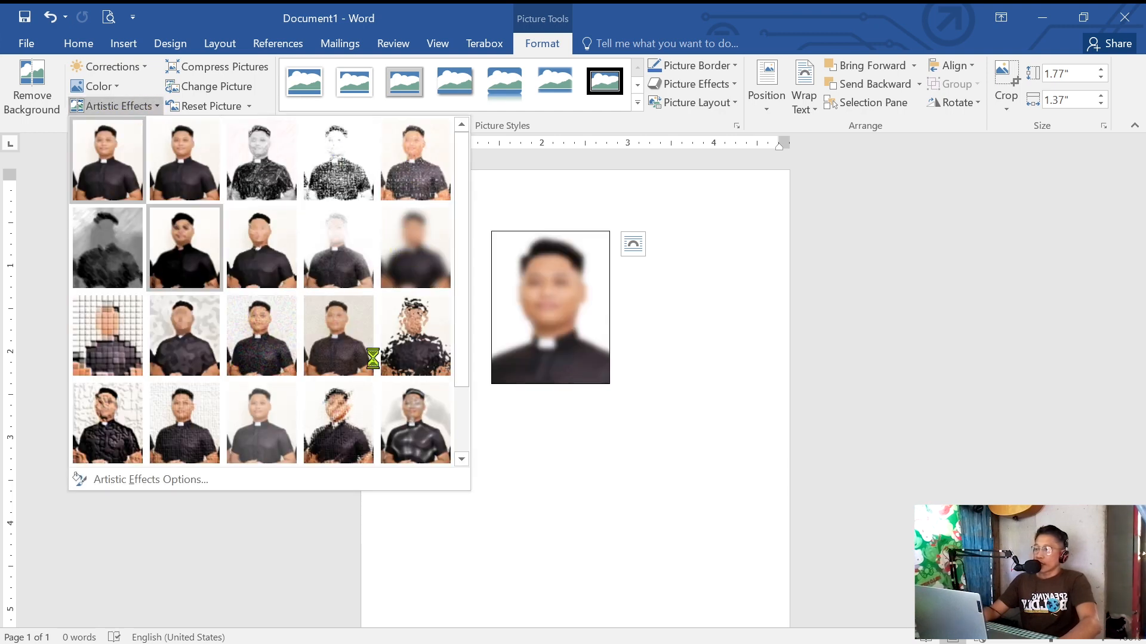
left_click(842, 408)
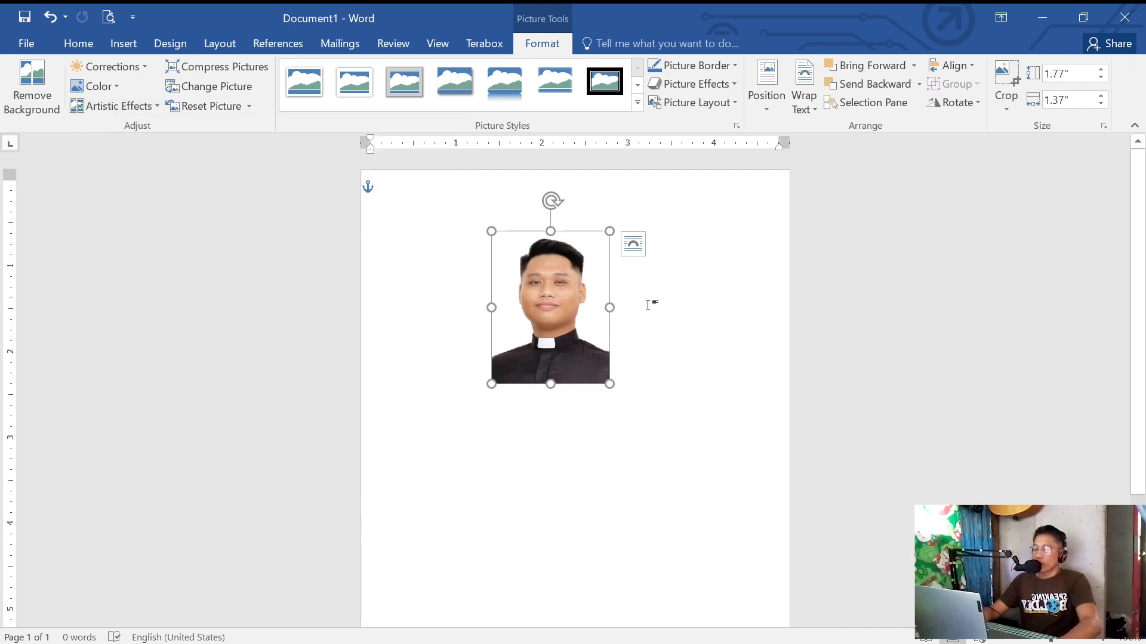
Step: Try tilting the bordered portrait counter-clockwise, and undo the rotation
left_click(803, 312)
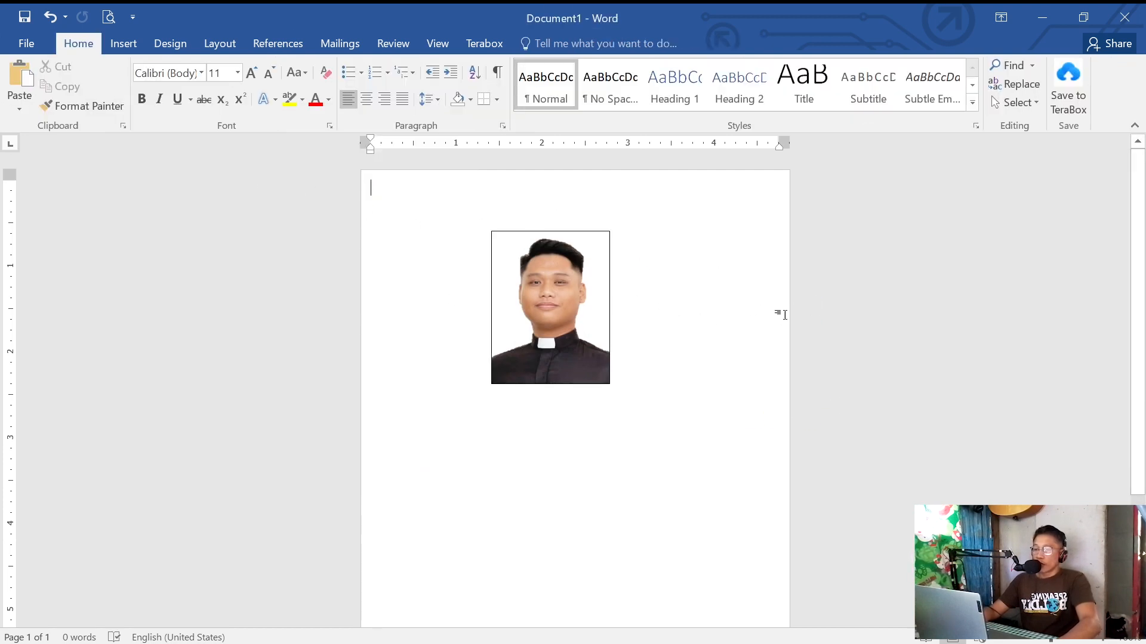
left_click(600, 312)
left_click_drag(551, 202, 503, 213)
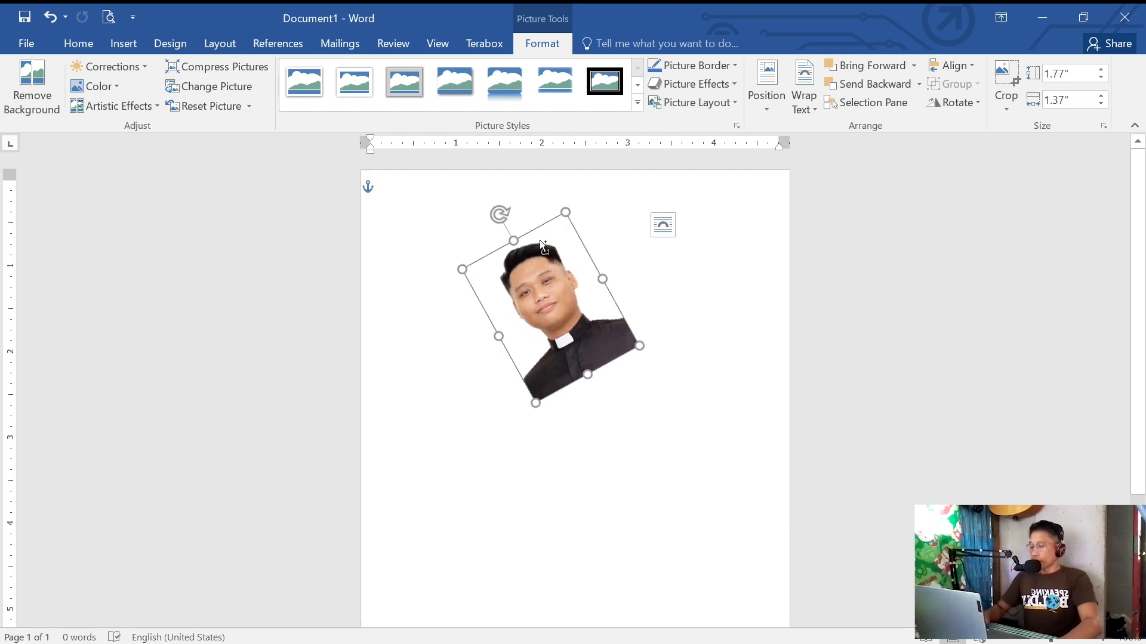
key("ctrl+z")
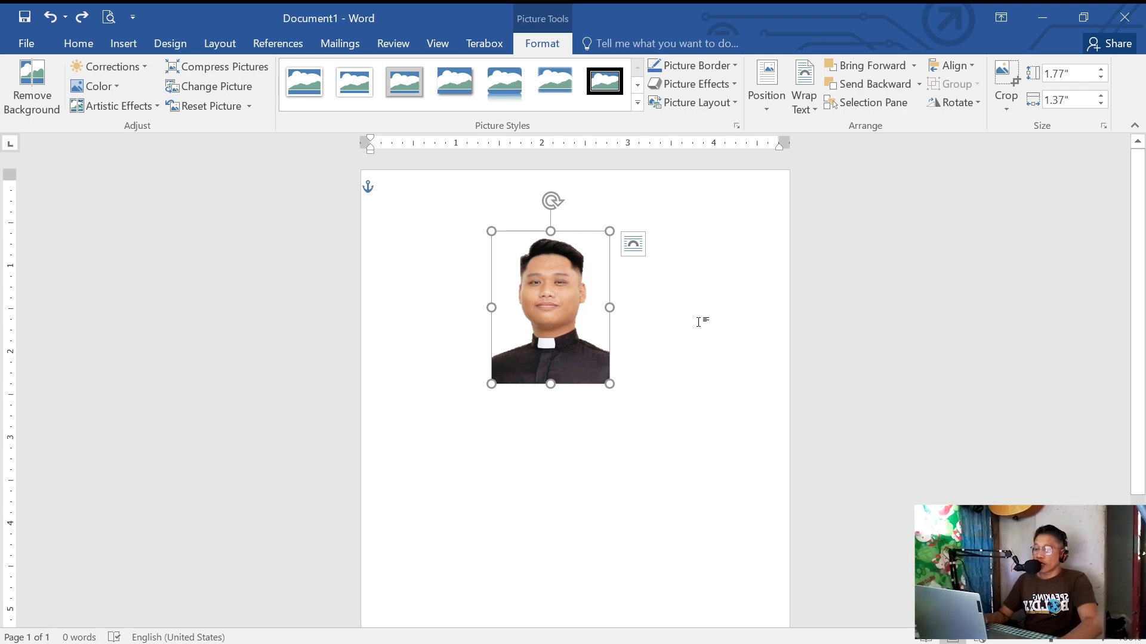
scroll(703, 347, "down", 5)
scroll(706, 371, "up", 5)
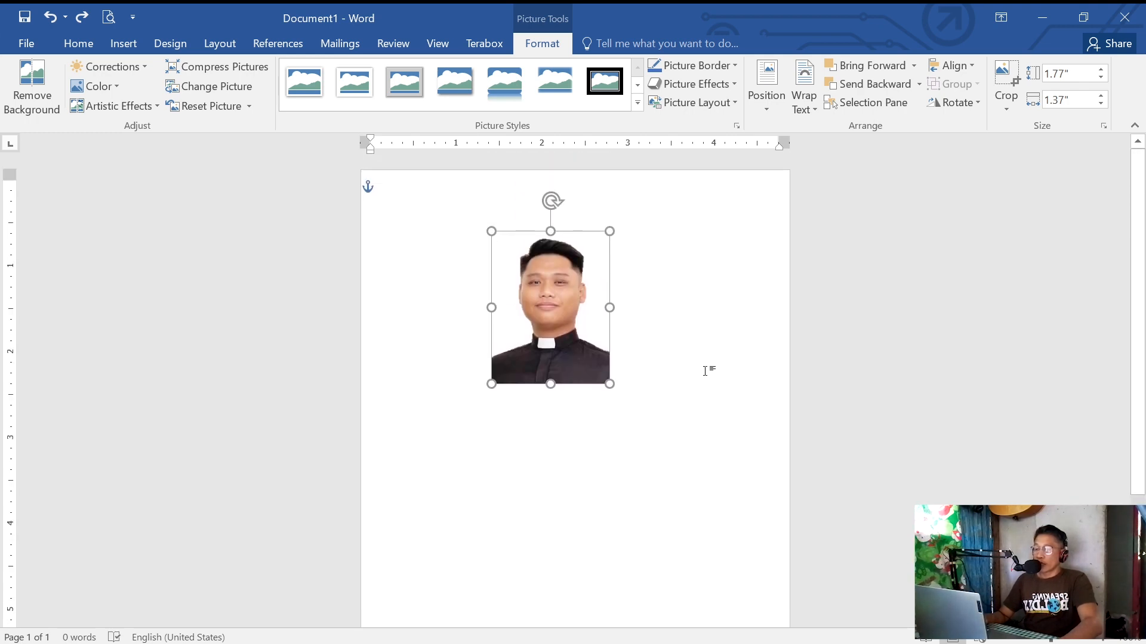
Step: Copy the bordered portrait and paste eight duplicates of it onto the page
right_click(549, 201)
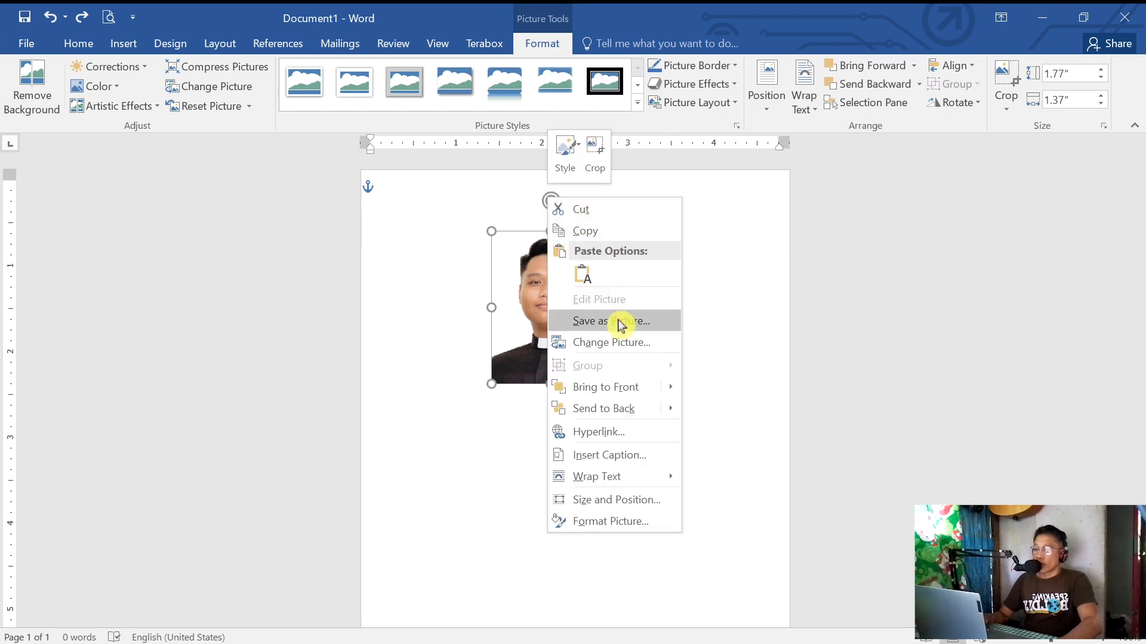
left_click(586, 233)
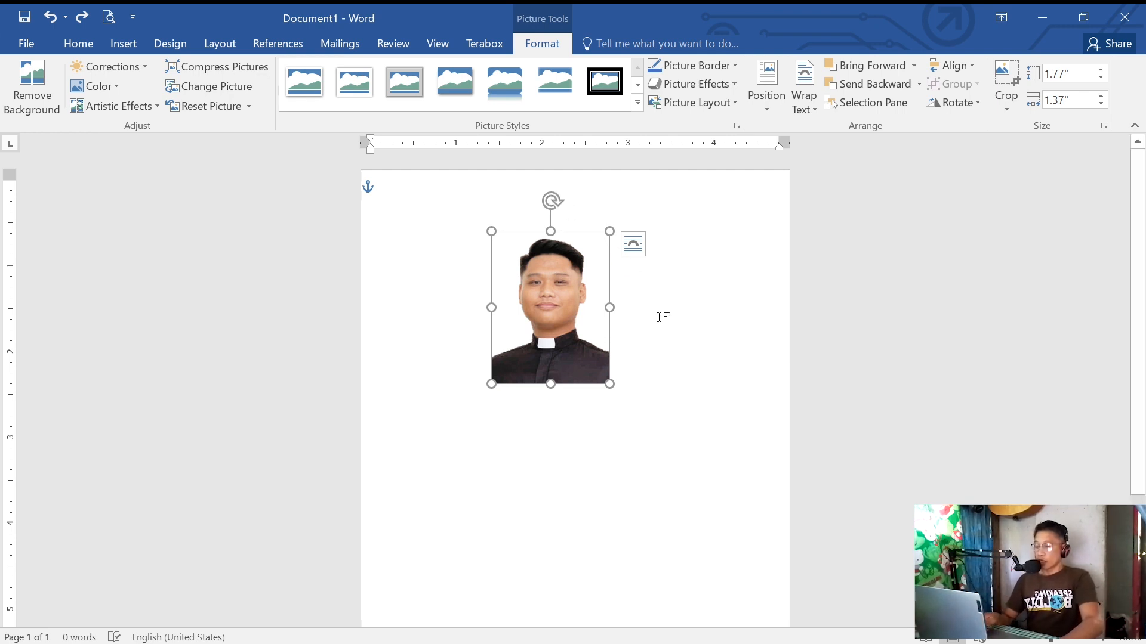
key("ctrl+v")
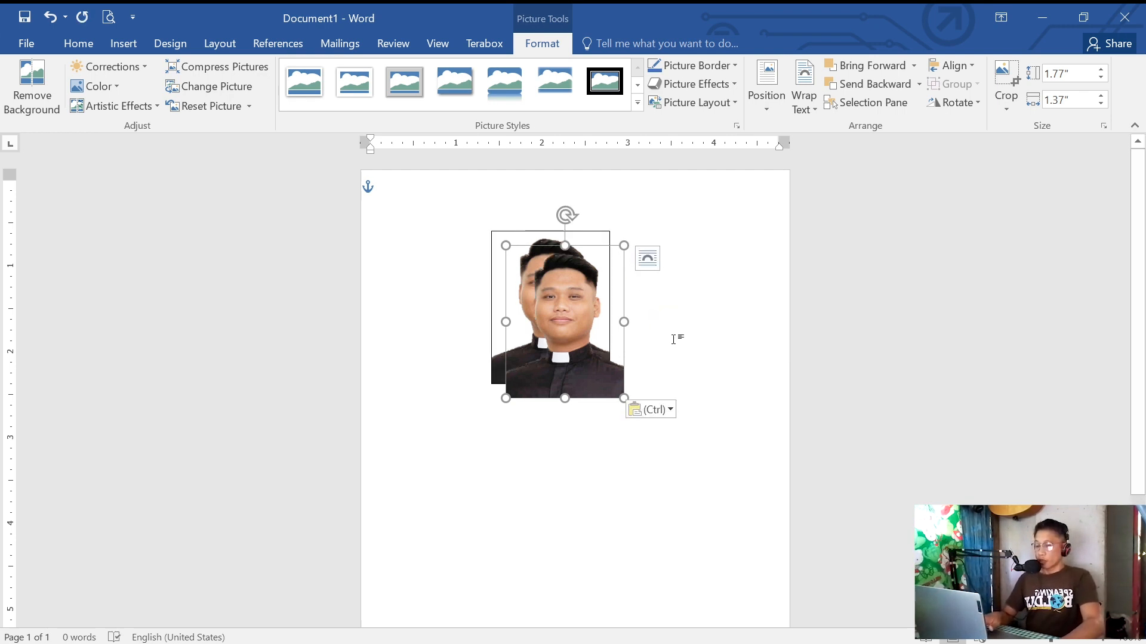
key("ctrl+v")
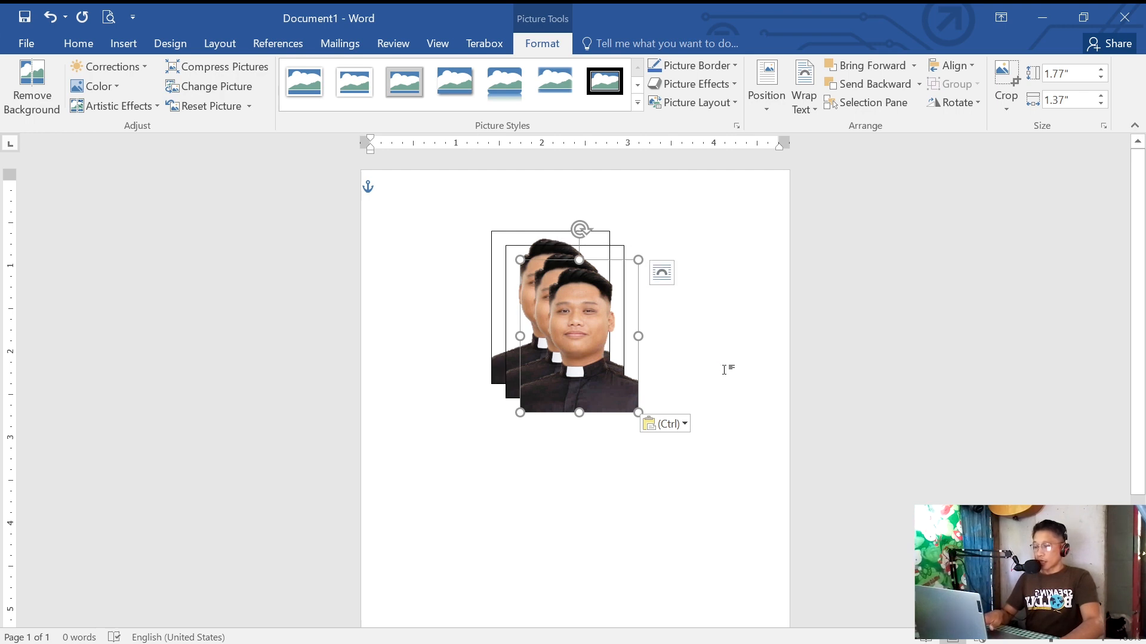
key("ctrl+v")
key("ctrl+v")
key("ctrl+v")
key("ctrl+v")
key("ctrl+v")
key("ctrl+v")
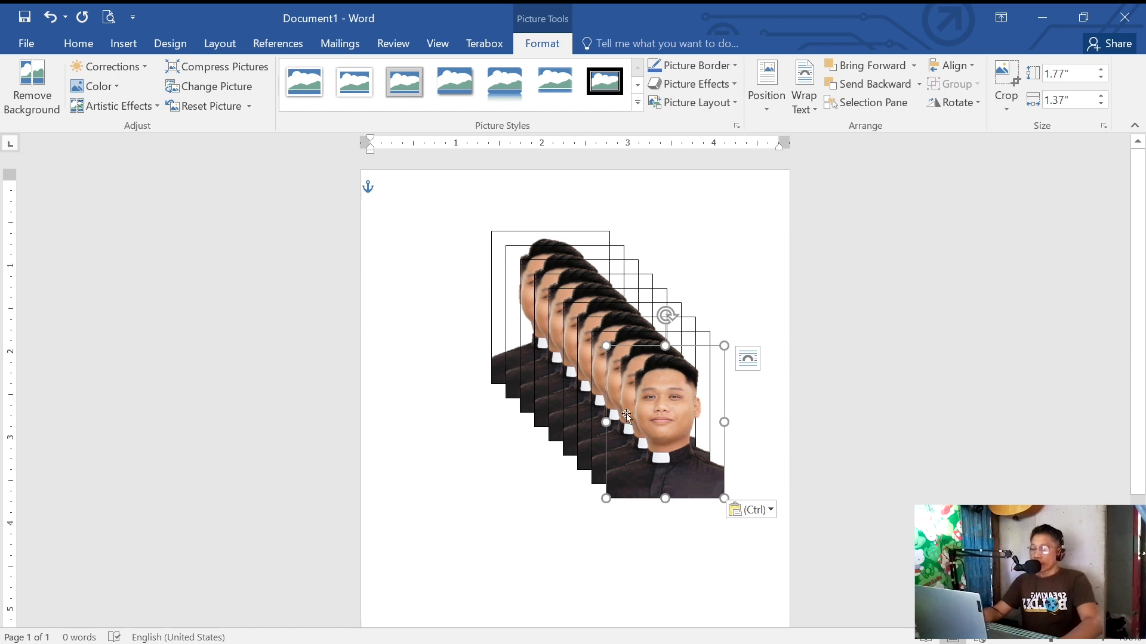
Step: Arrange three of the portraits edge to edge as the top row of the page
left_click_drag(662, 406, 444, 267)
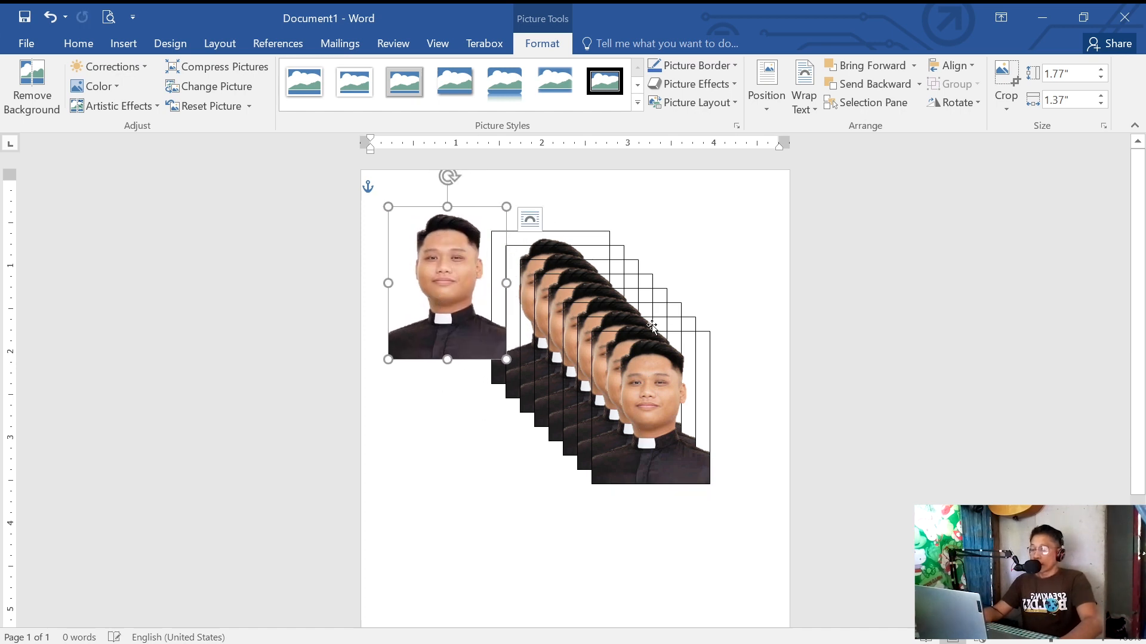
left_click_drag(590, 241, 600, 211)
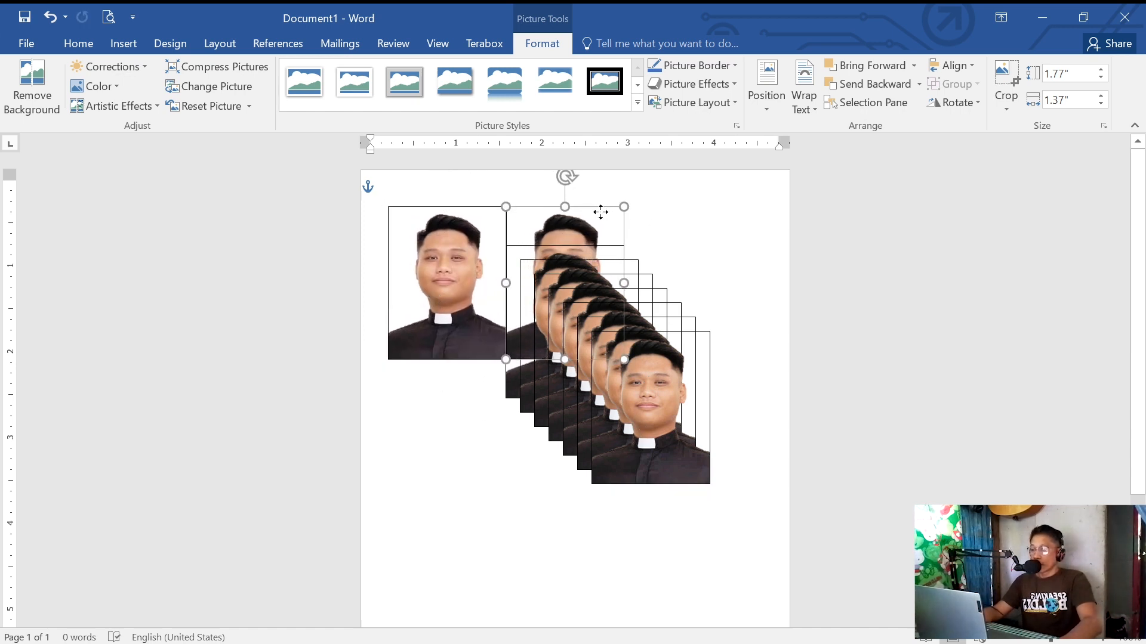
left_click_drag(628, 274, 733, 218)
Step: Arrange the remaining six portraits edge to edge as the middle and bottom rows, completing a 3 x 3 grid
left_click_drag(663, 447, 460, 474)
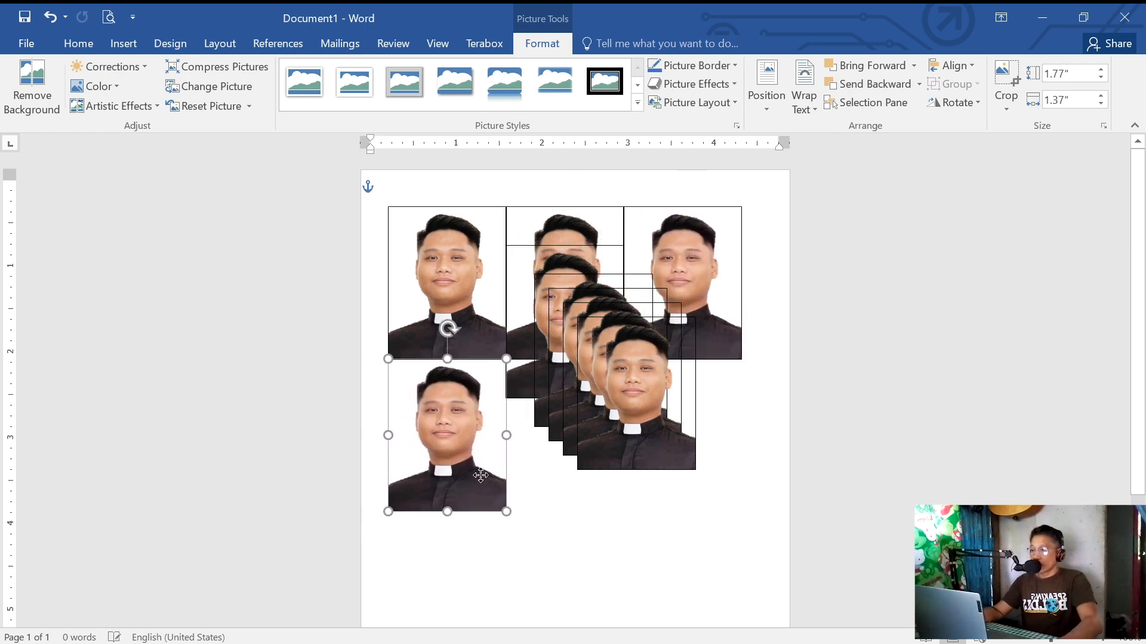
left_click_drag(611, 472, 447, 477)
scroll(447, 477, "up", 3)
left_click_drag(653, 428, 597, 554)
left_click_drag(634, 324, 711, 545)
left_click_drag(620, 256, 710, 342)
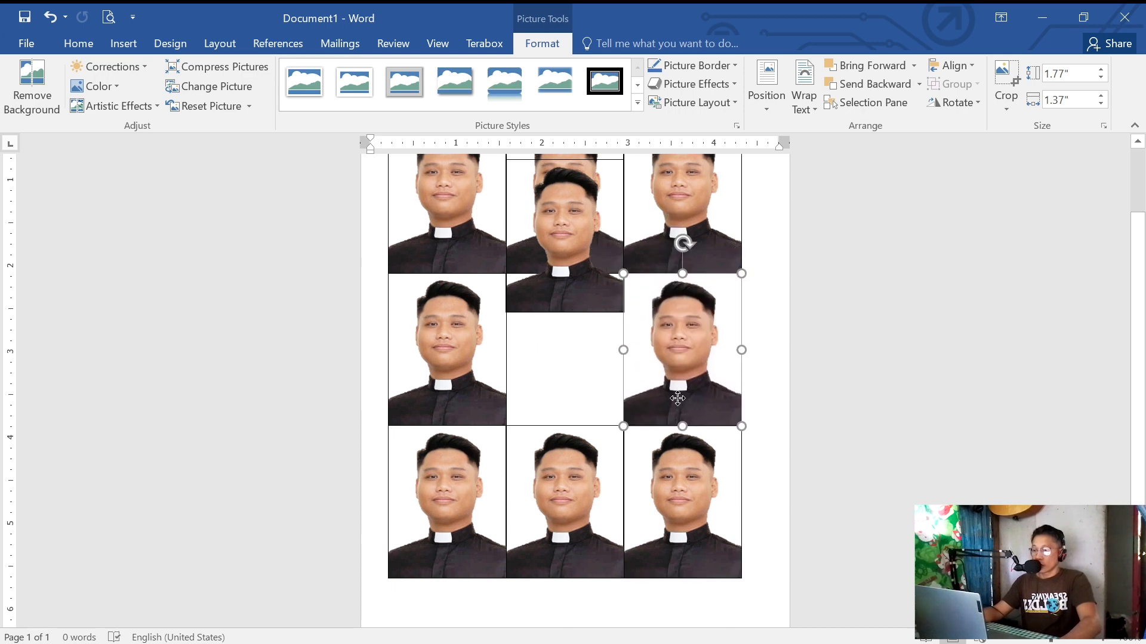
left_click_drag(573, 287, 573, 401)
scroll(686, 398, "up", 3)
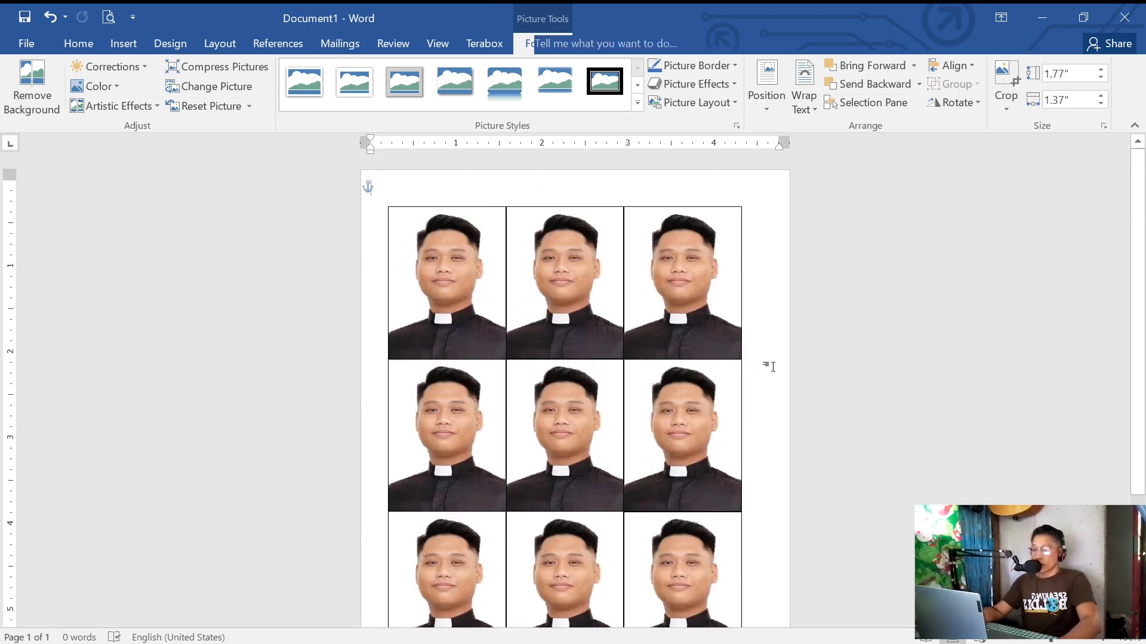
Step: Deselect the pictures and inspect the 3 x 3 portrait grid from the top to the bottom of the page
left_click(770, 340)
scroll(822, 339, "up", 1)
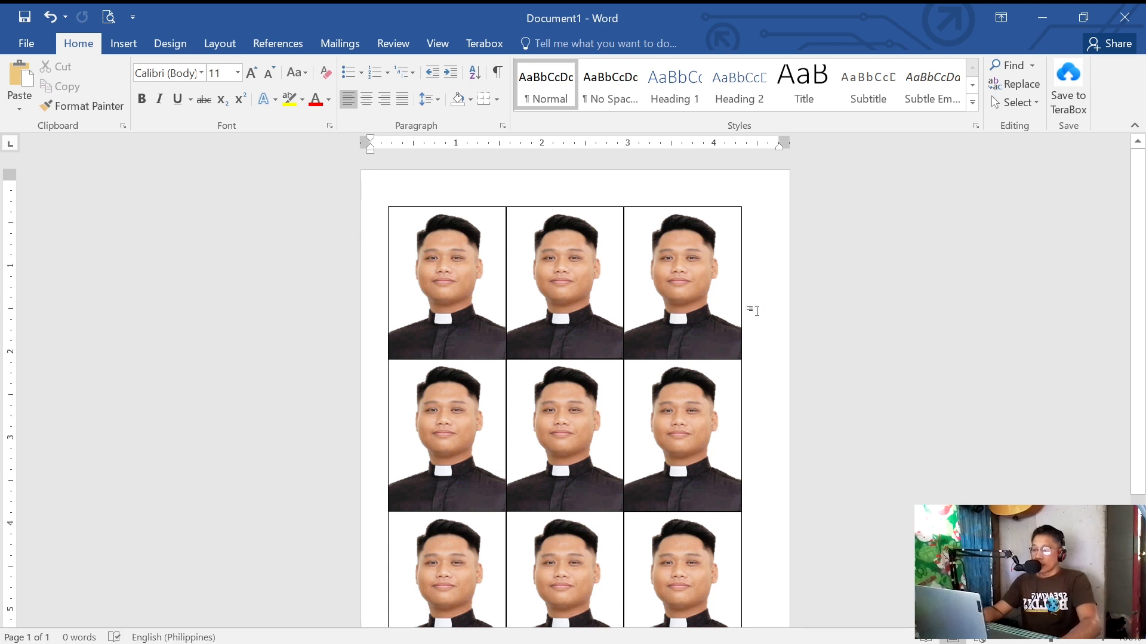
scroll(758, 328, "down", 3)
scroll(715, 371, "up", 3)
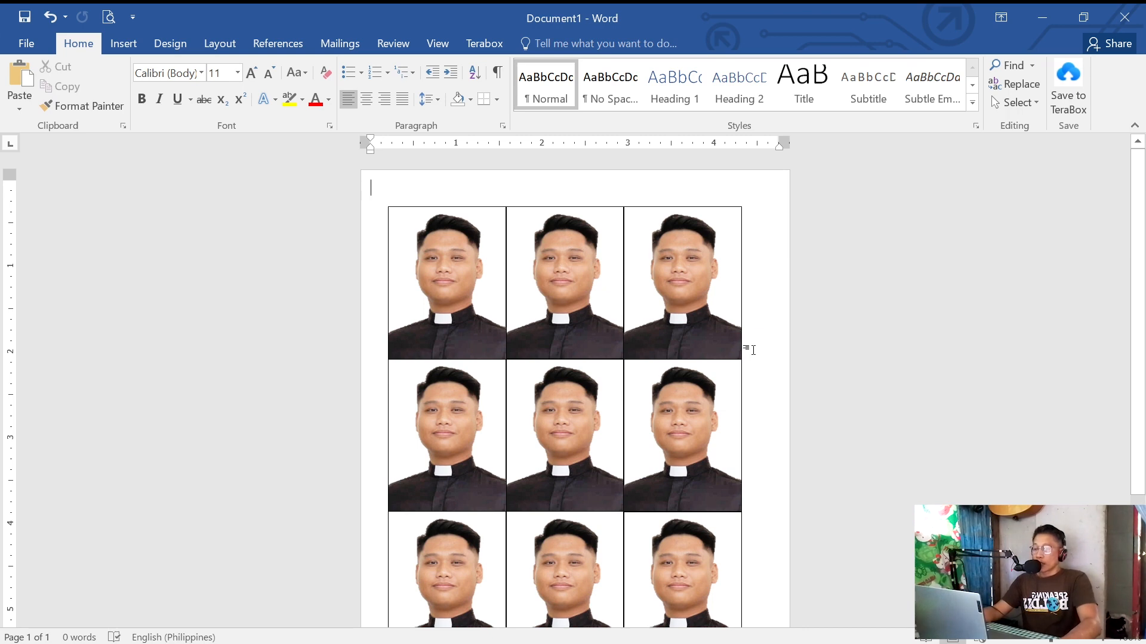
scroll(753, 349, "down", 5)
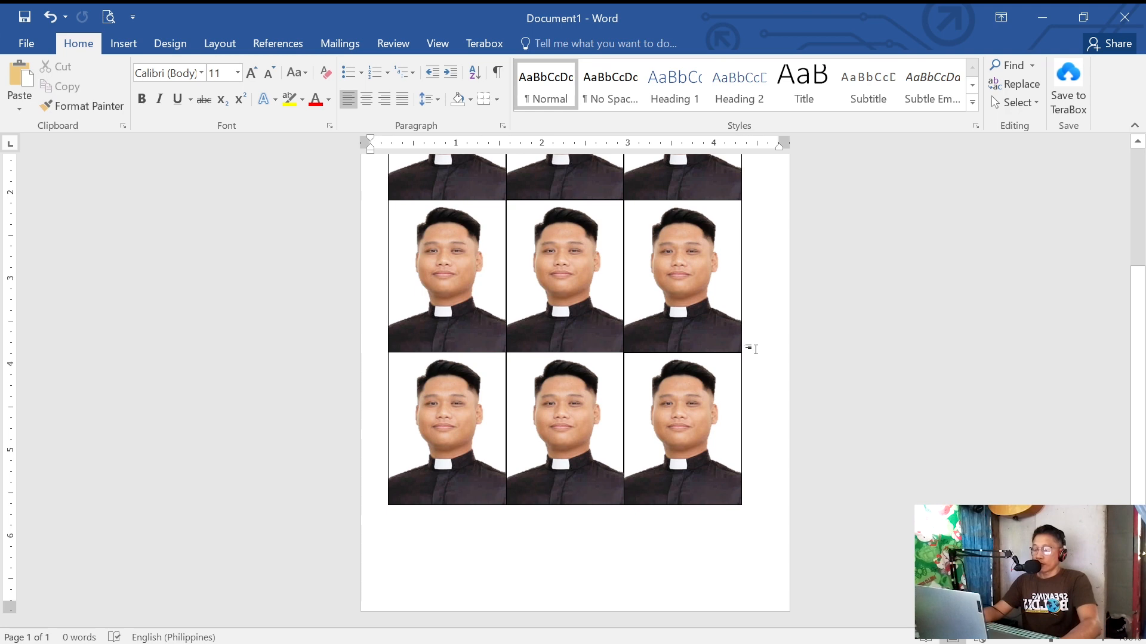
scroll(755, 349, "up", 5)
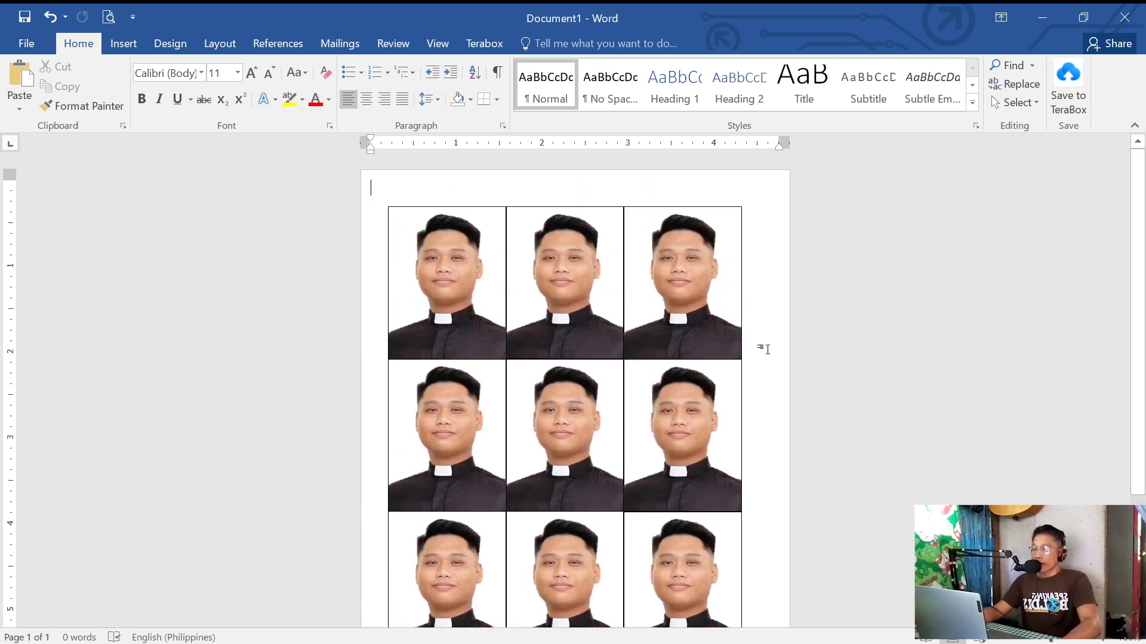
scroll(769, 349, "down", 3)
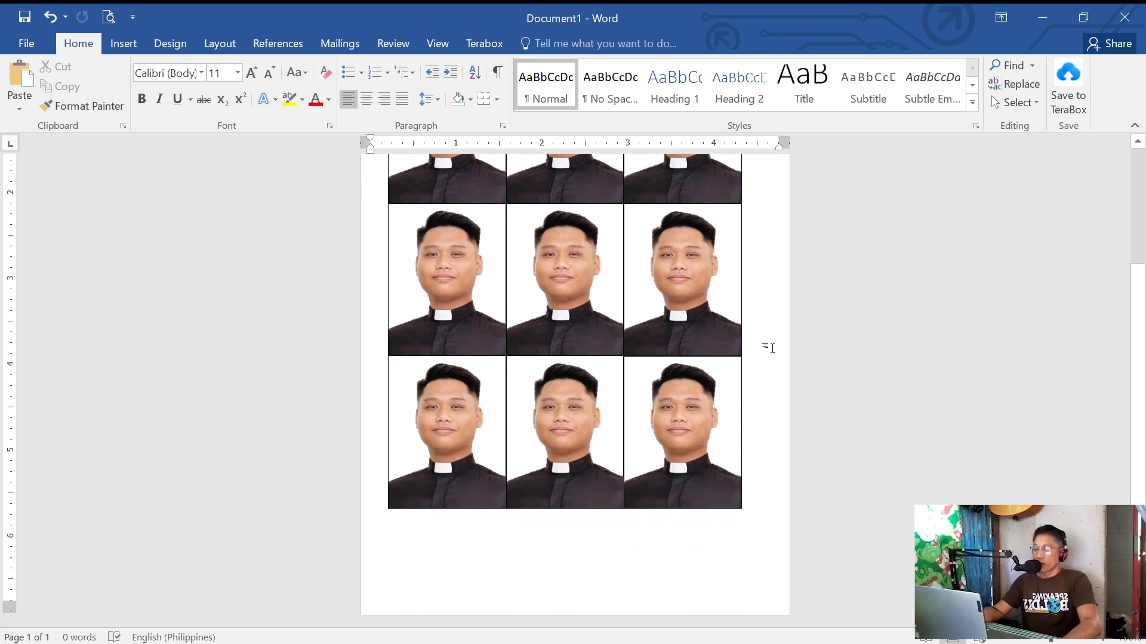
scroll(770, 348, "up", 2)
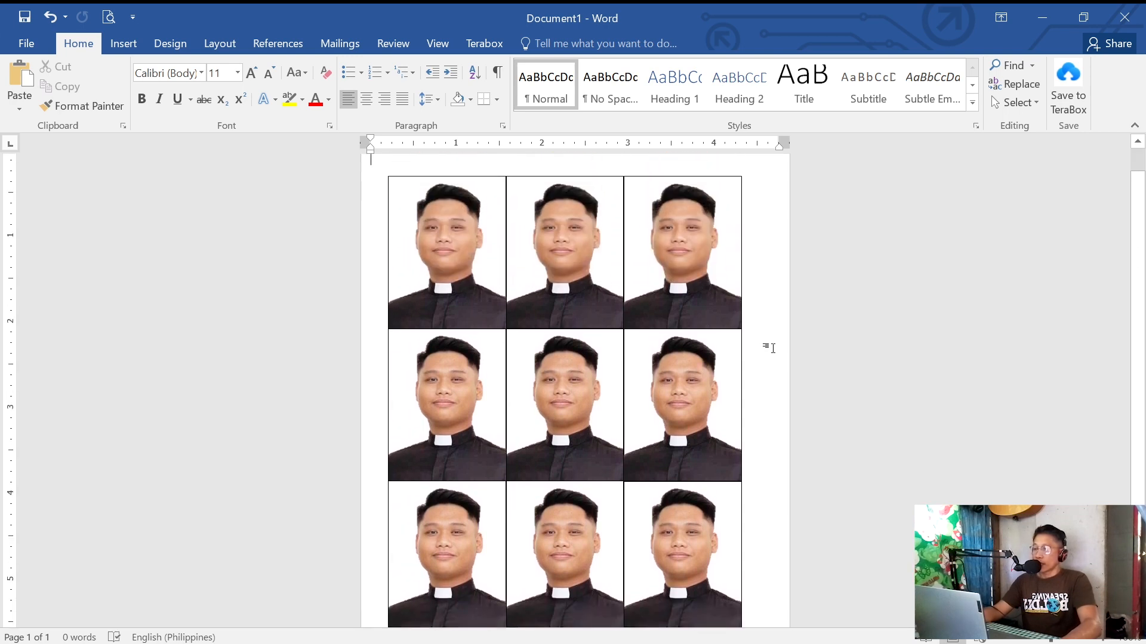
scroll(248, 225, "up", 2)
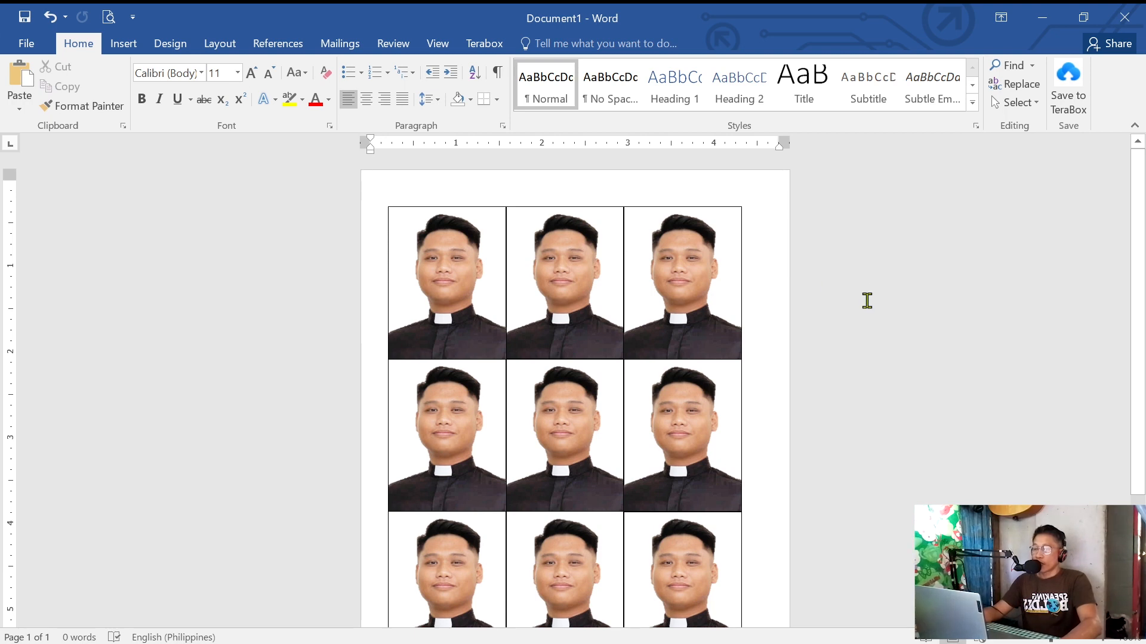
Step: Open the print preview and look through the available printers, keeping EPSON L360 Series selected
left_click(111, 19)
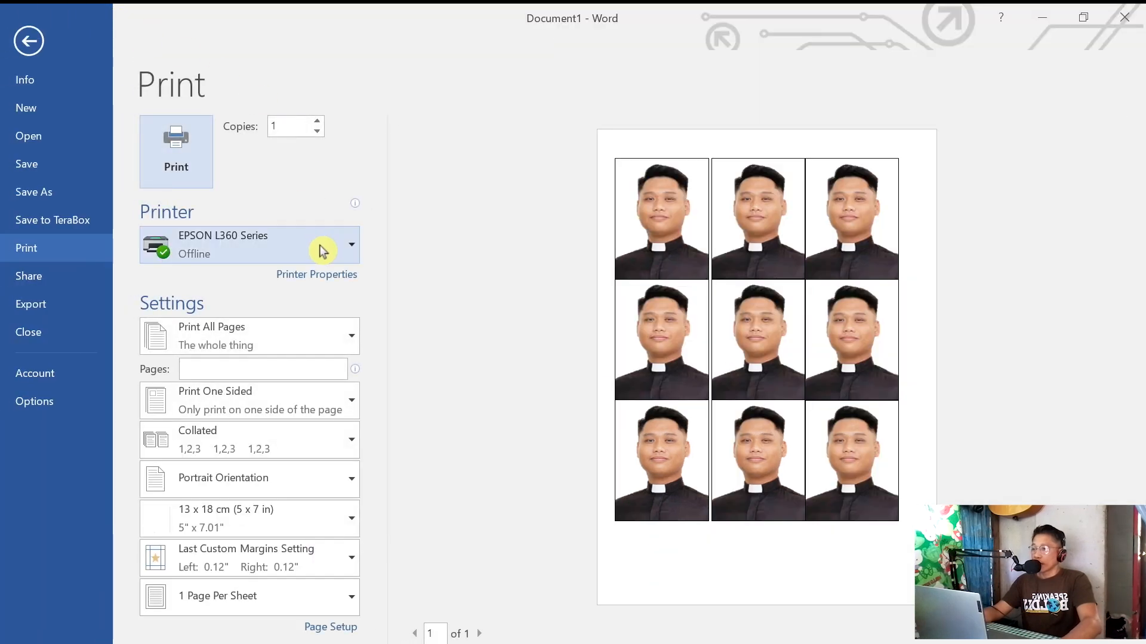
left_click(351, 248)
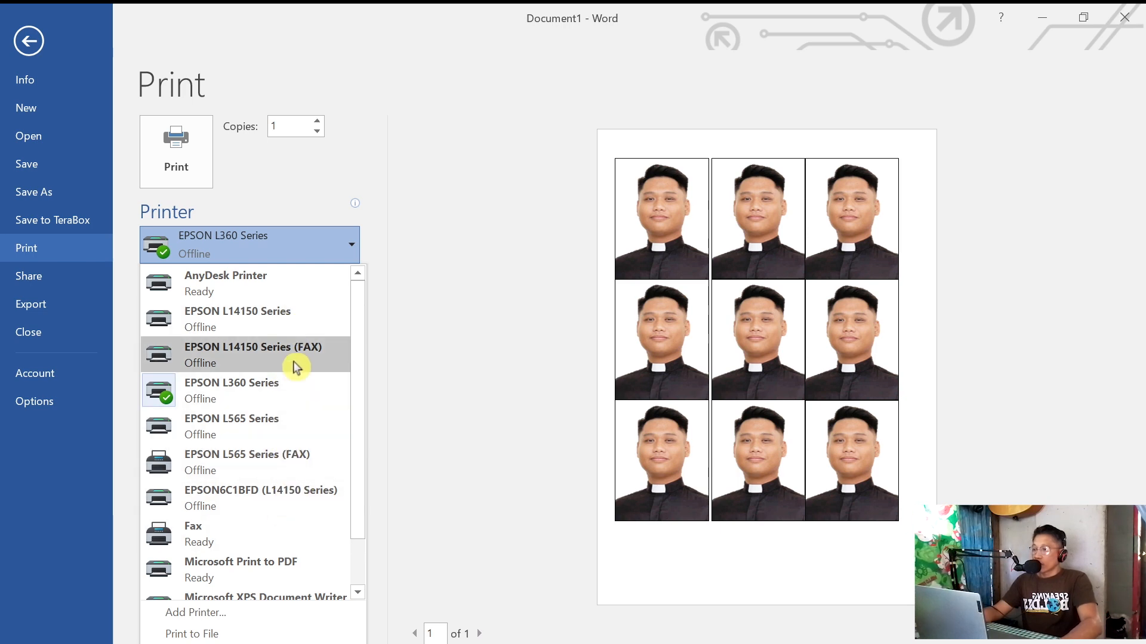
scroll(294, 340, "down", 1)
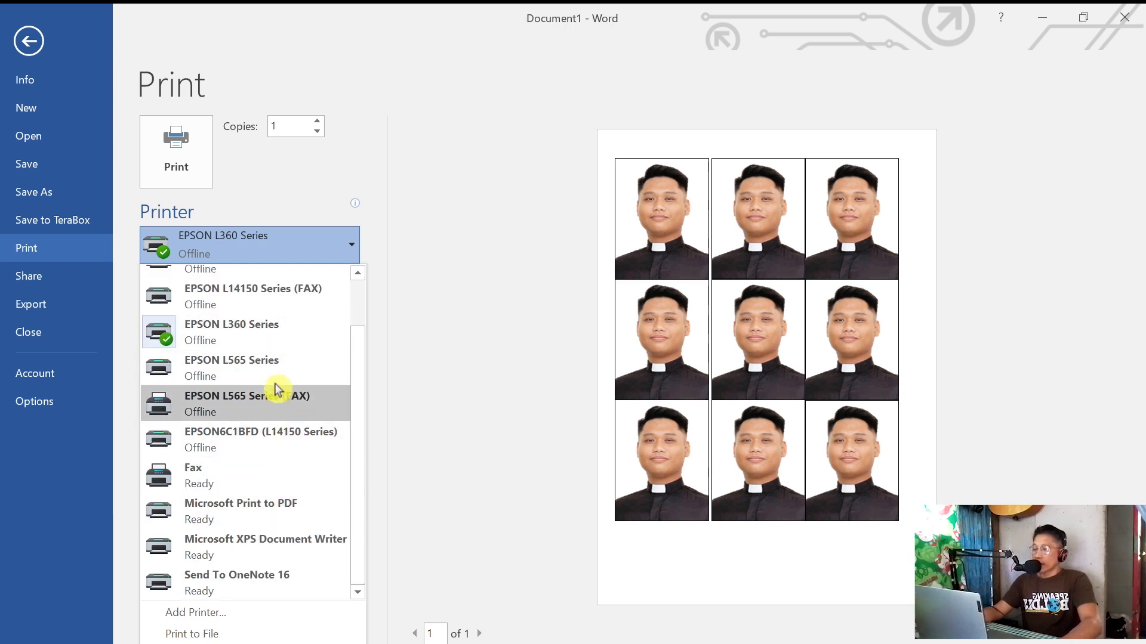
scroll(277, 382, "up", 1)
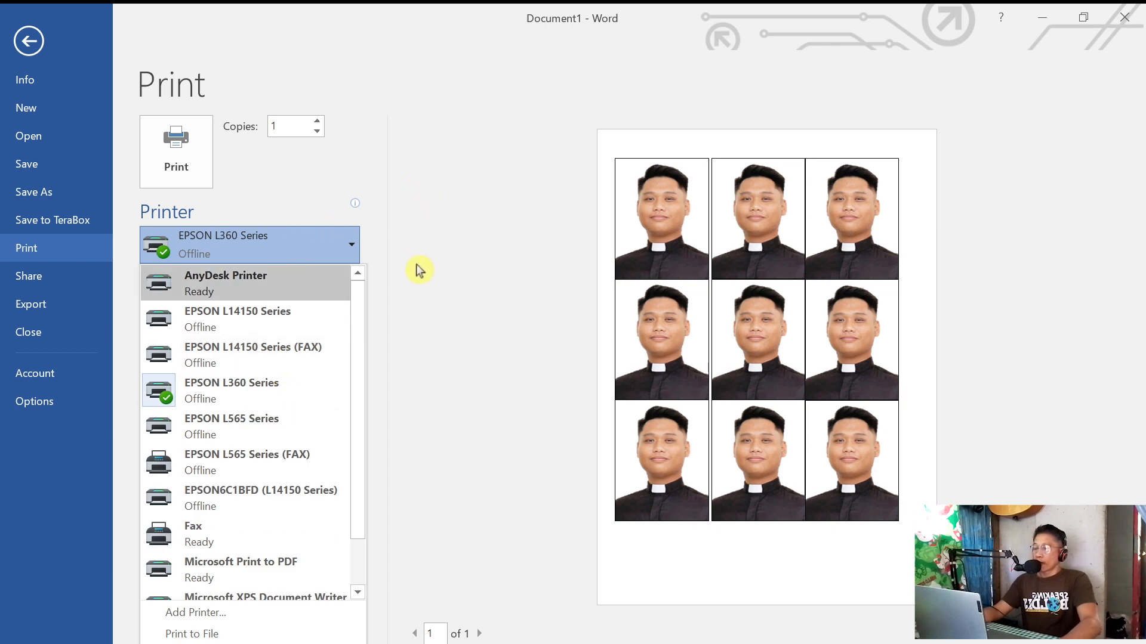
left_click(309, 243)
Step: Open the EPSON L360 Series printer properties and choose 13 x 18 cm (5 x 7 in) as the document size
left_click(320, 278)
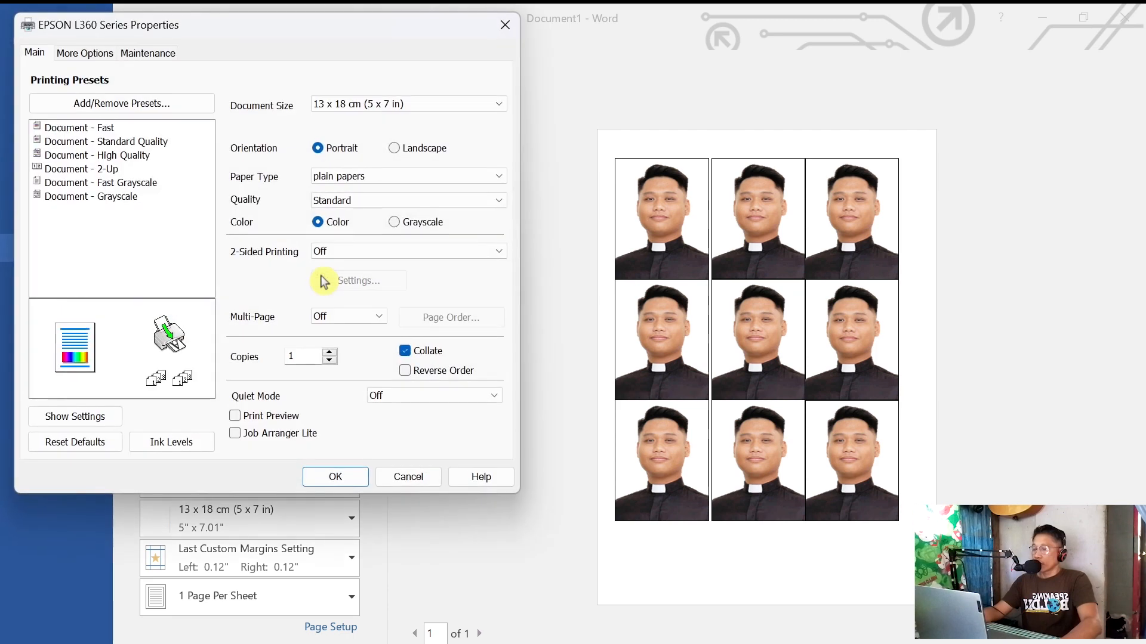
left_click(503, 27)
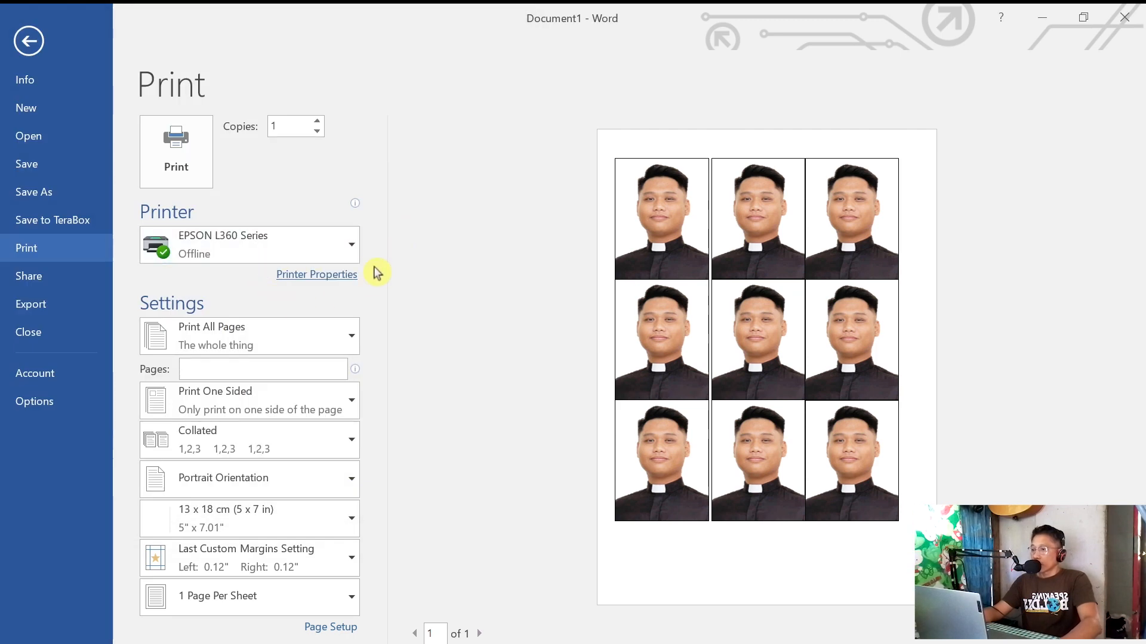
left_click(324, 276)
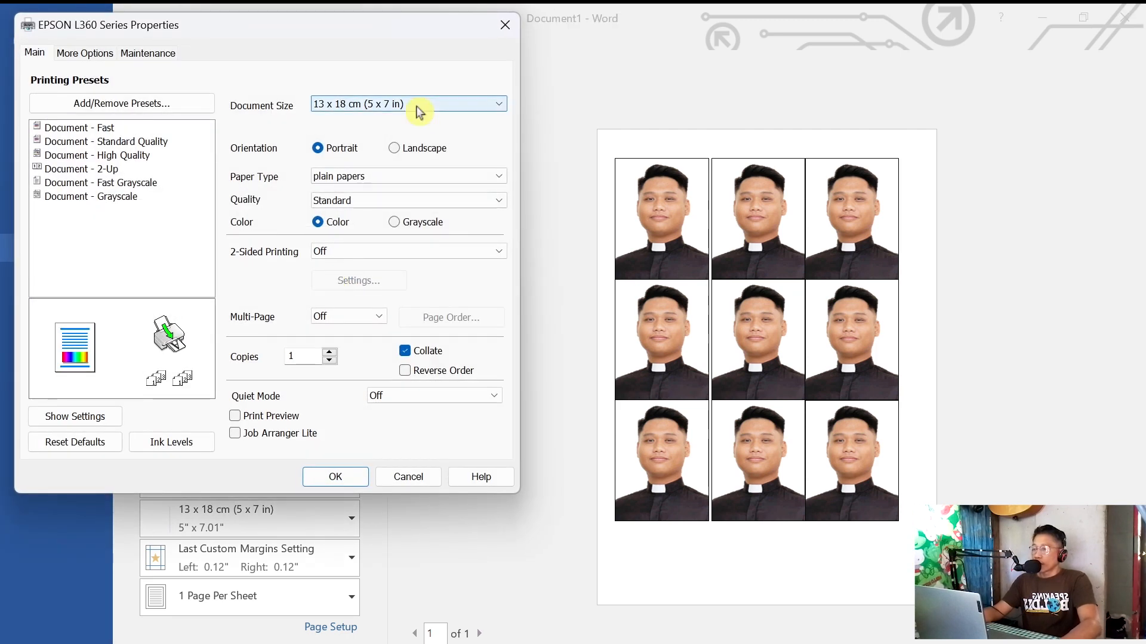
left_click(468, 106)
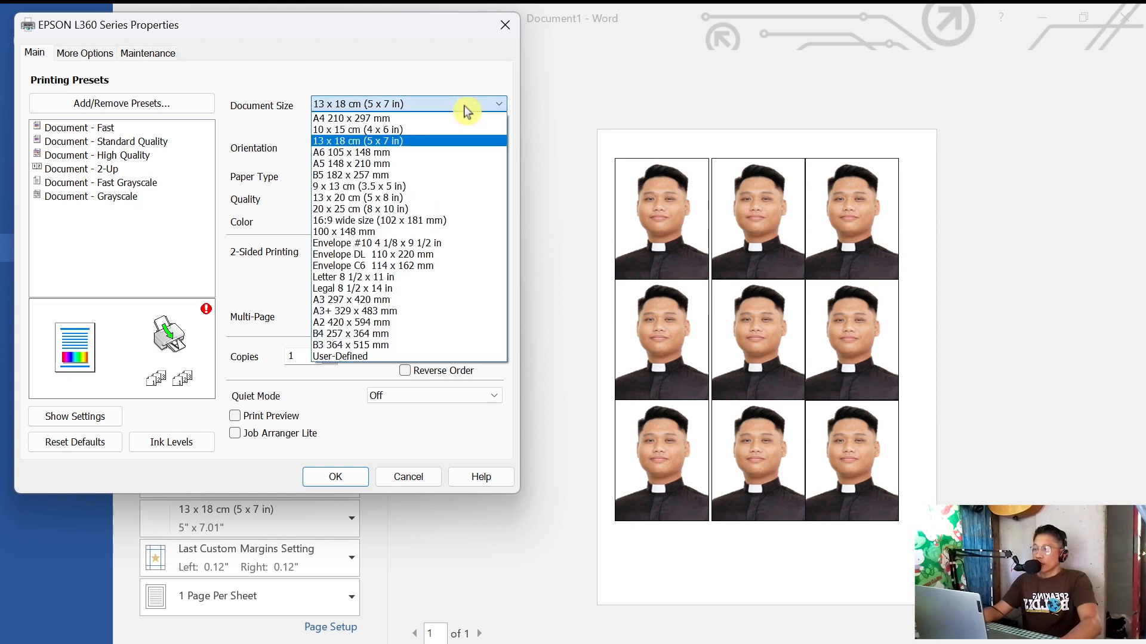
left_click(382, 142)
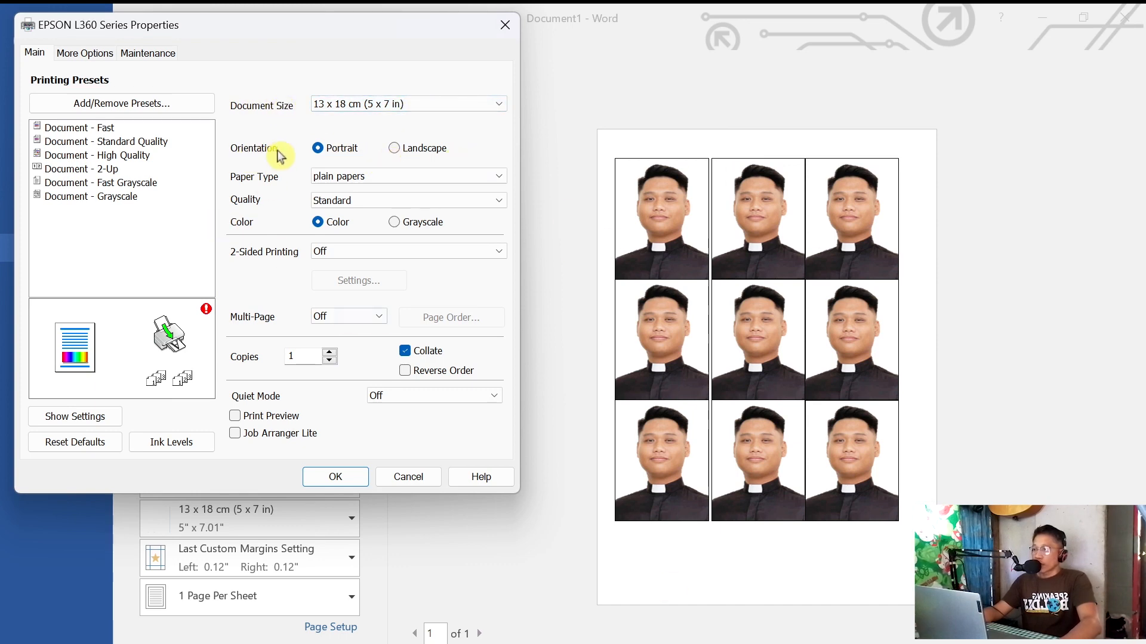
Step: Set the paper type to Epson Premium Glossy and the print quality to High
left_click(471, 179)
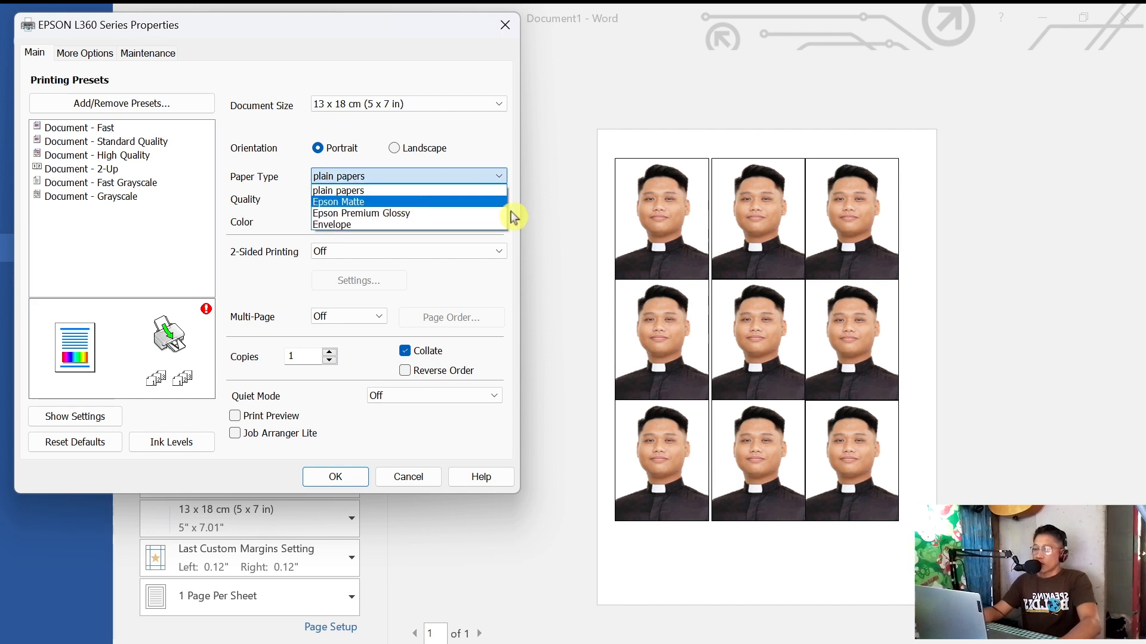
left_click(376, 201)
left_click(415, 176)
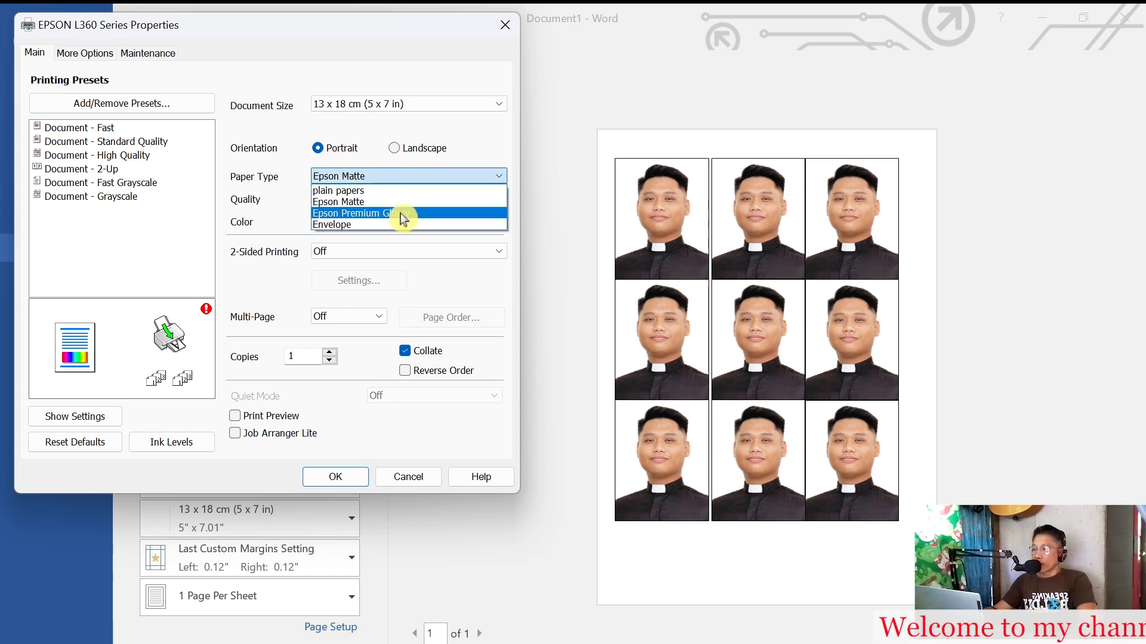
left_click(399, 214)
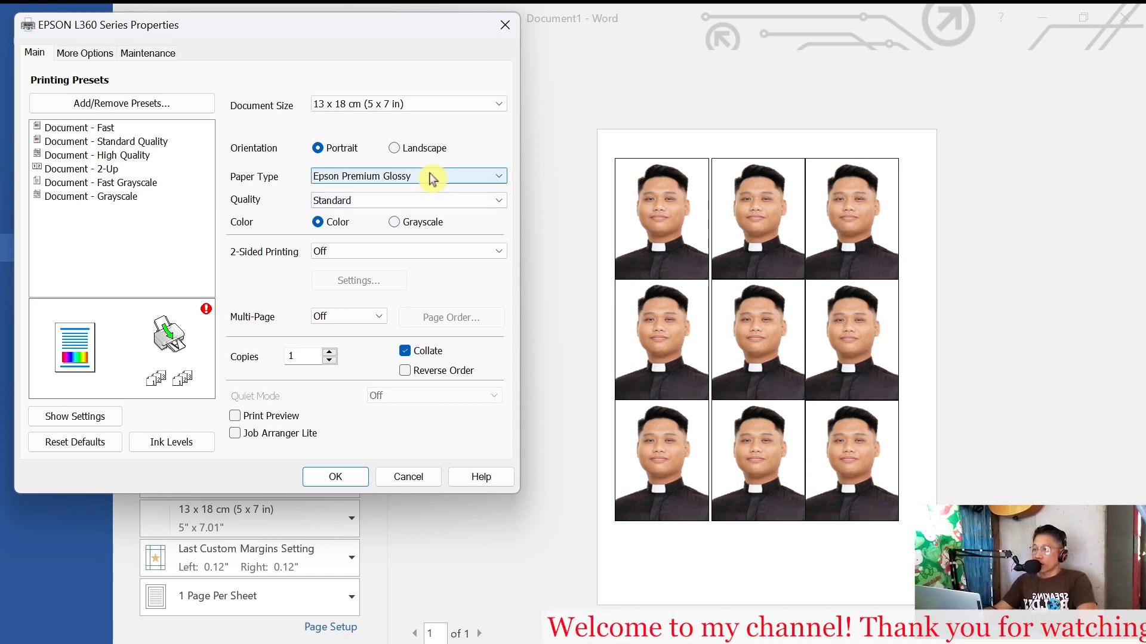
left_click(431, 177)
left_click(427, 179)
left_click(403, 201)
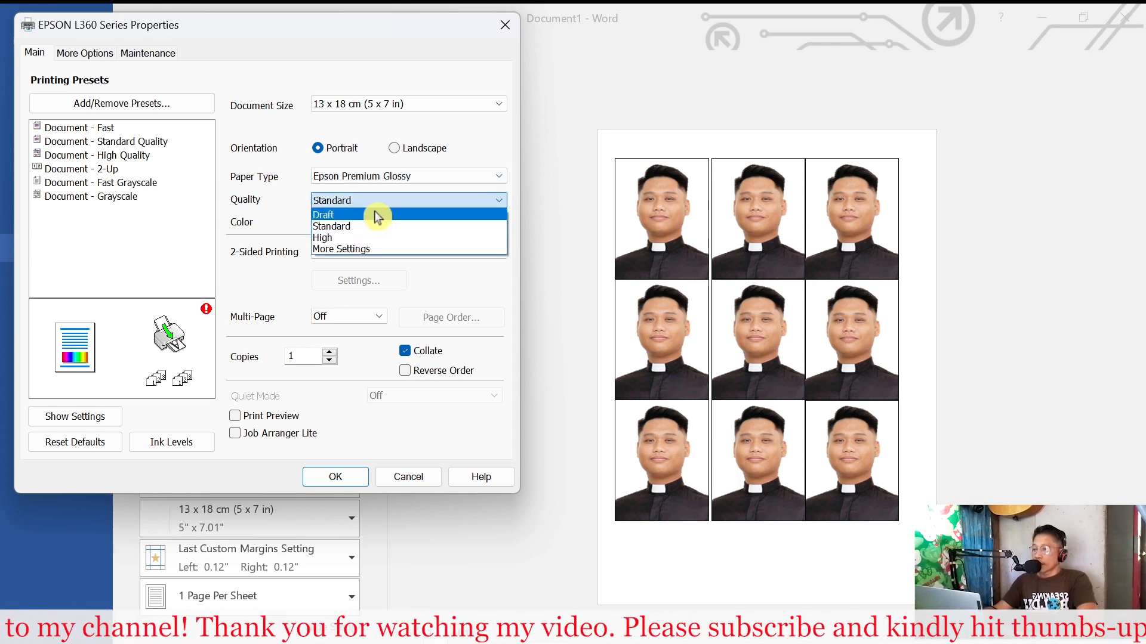
left_click(345, 238)
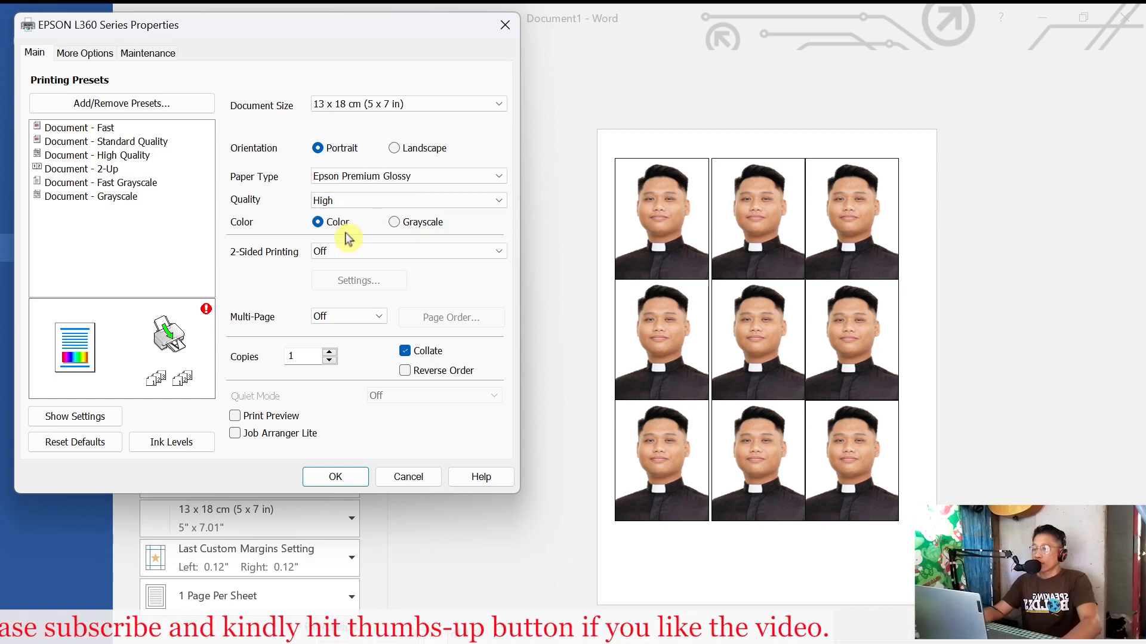